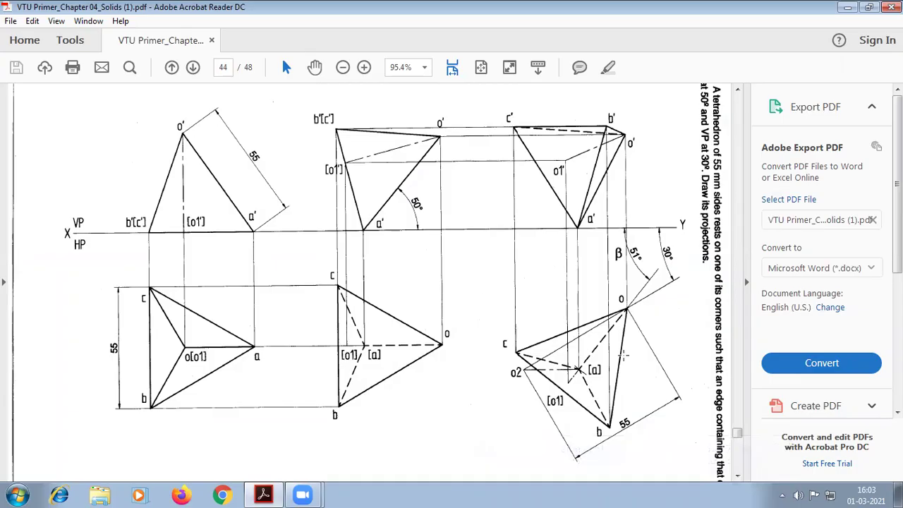
# Step: Launch Solid Edge ST4 from the desktop to get a blank ISO draft, Draft1
pyautogui.scroll(1, 623, 356)
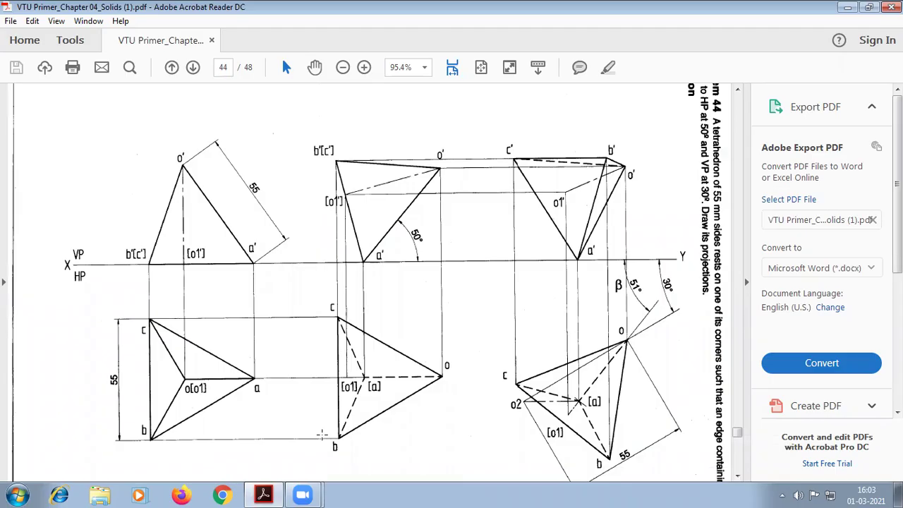
pyautogui.hotkey('alt', 'Tab')
pyautogui.click(852, 7)
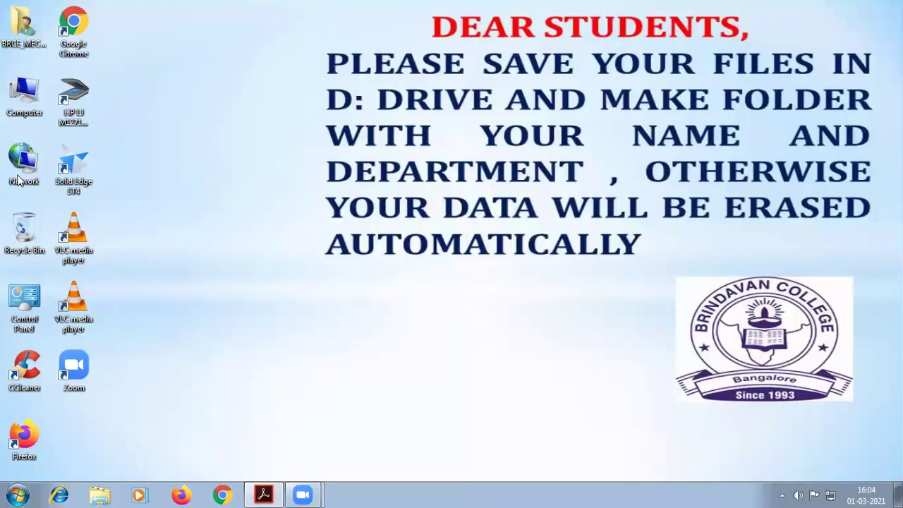
pyautogui.doubleClick(64, 173)
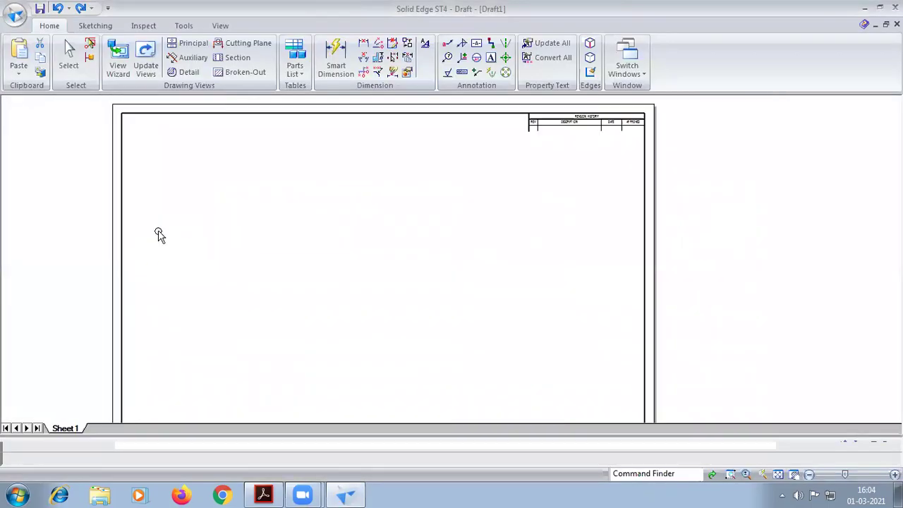
pyautogui.rightClick(77, 428)
# Step: Turn off the A4-Sheet background in Sheet Setup and fit the sheet in view
pyautogui.click(119, 416)
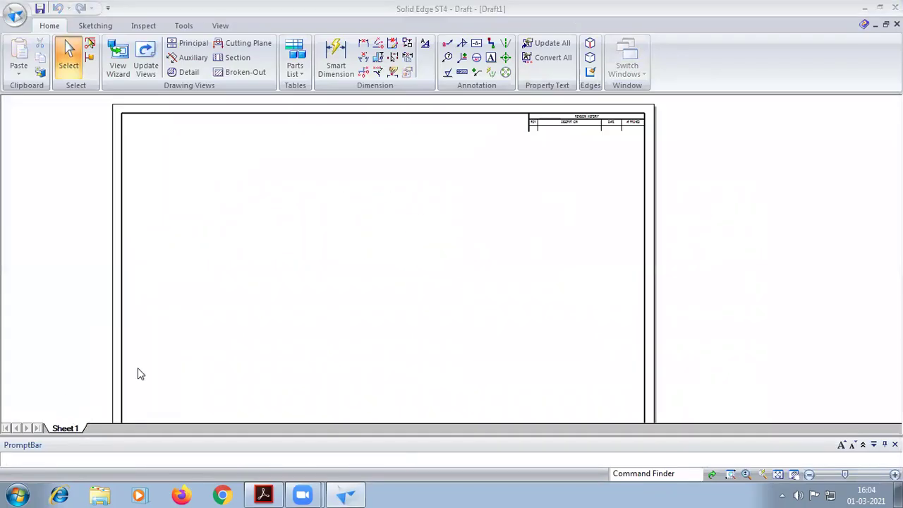
pyautogui.click(416, 189)
pyautogui.click(417, 236)
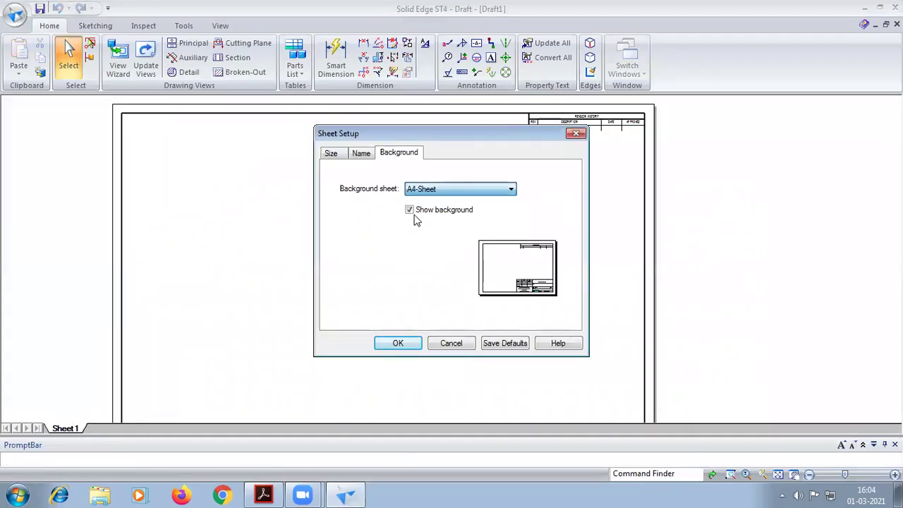
pyautogui.click(503, 346)
pyautogui.click(395, 343)
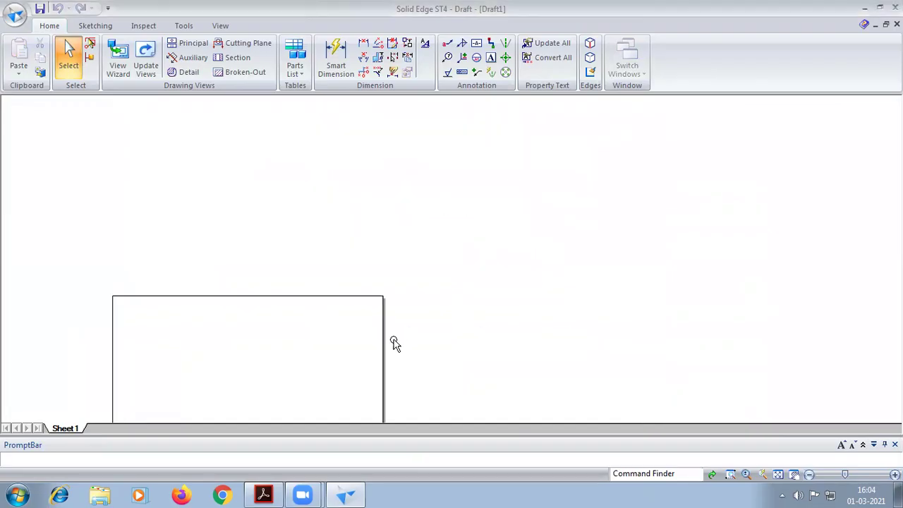
pyautogui.click(779, 476)
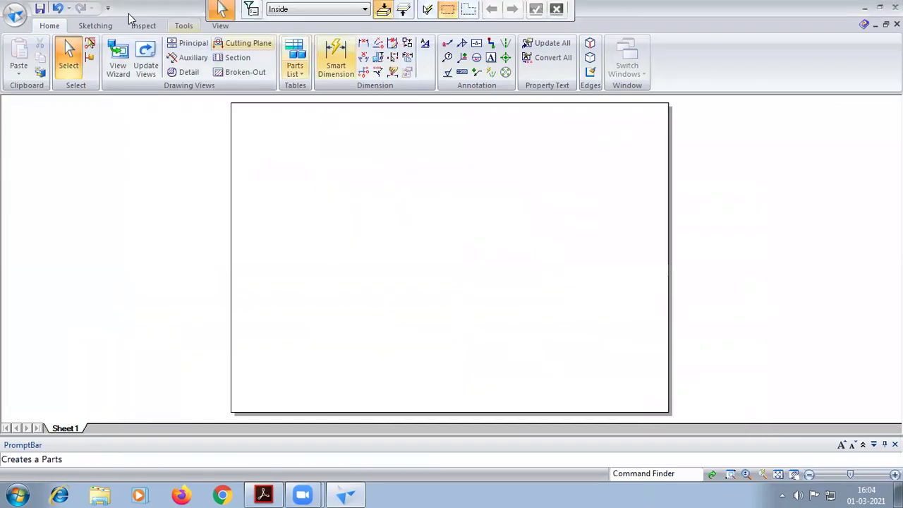
# Step: Draw a long horizontal reference line across the sheet with a set line thickness
pyautogui.click(92, 29)
pyautogui.click(60, 42)
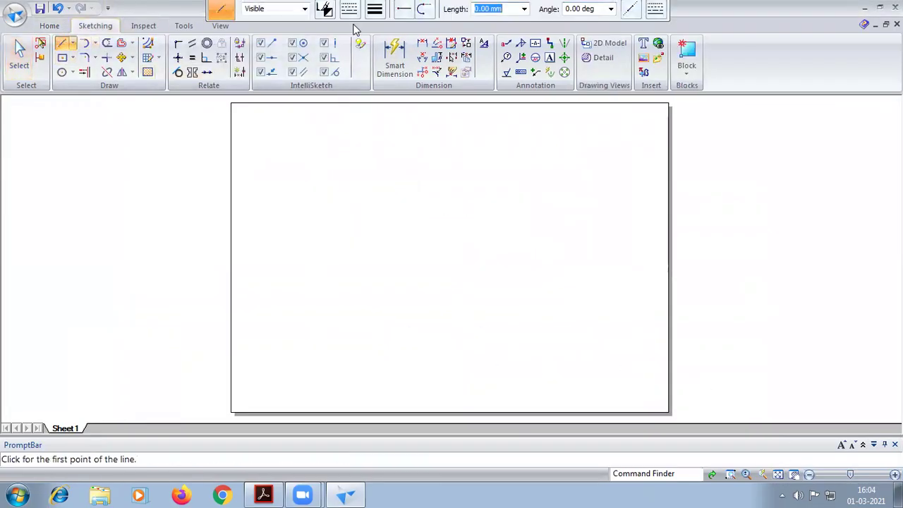
pyautogui.moveTo(357, 21); pyautogui.dragTo(63, 104)
pyautogui.click(199, 96)
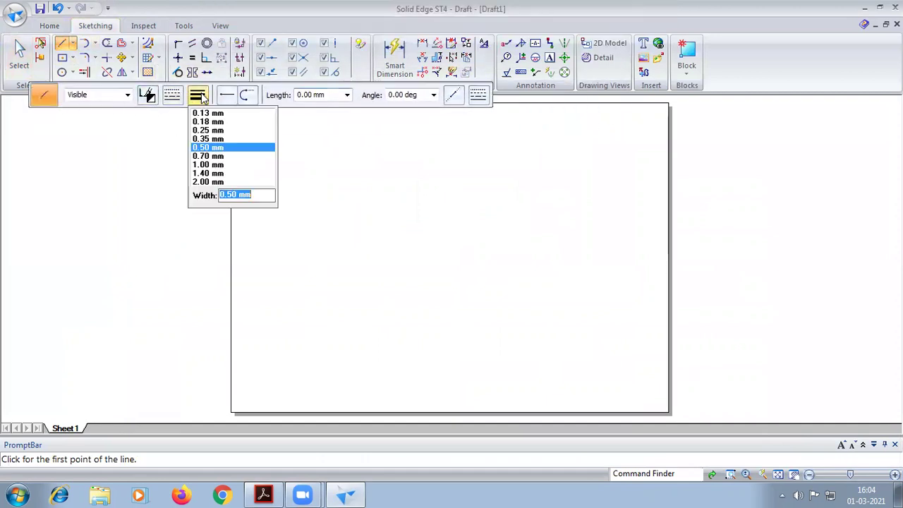
pyautogui.click(206, 127)
pyautogui.click(238, 243)
pyautogui.click(656, 243)
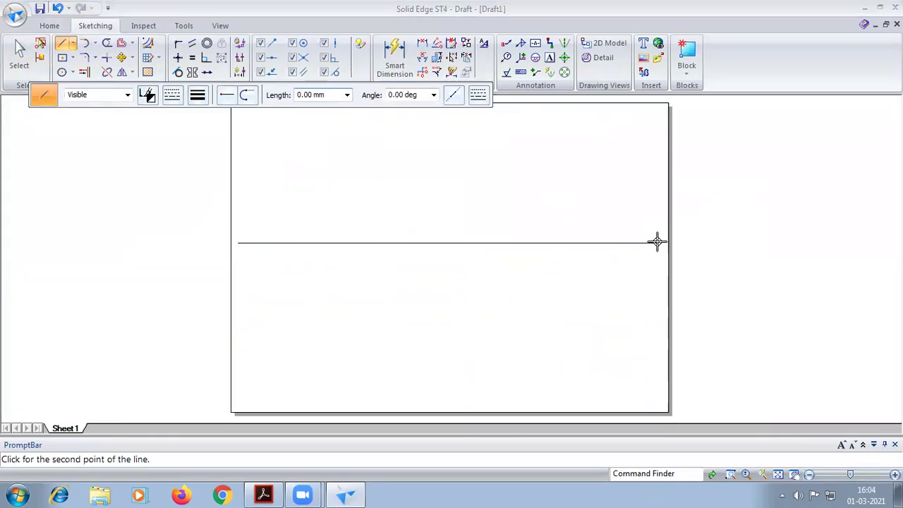
pyautogui.click(549, 57)
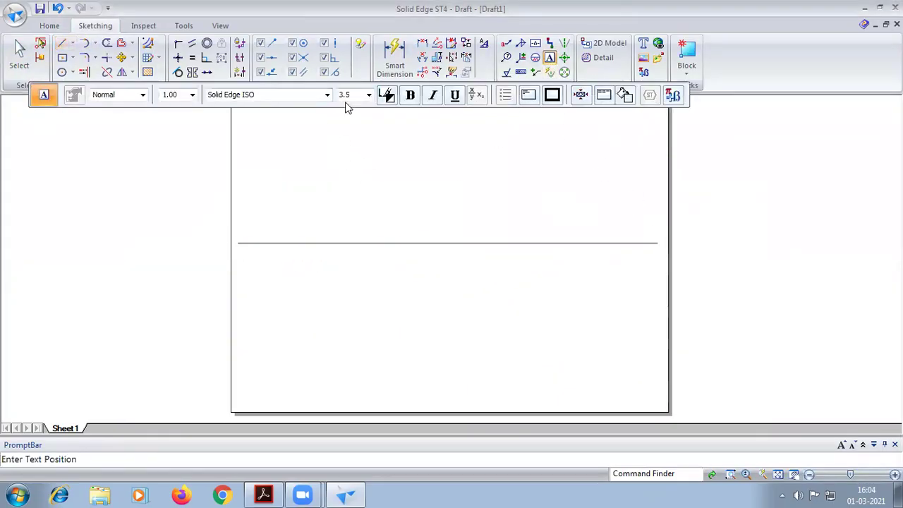
# Step: Add size-5 text labels x, vp, hp and y around the reference line
pyautogui.write('5')
pyautogui.click(237, 253)
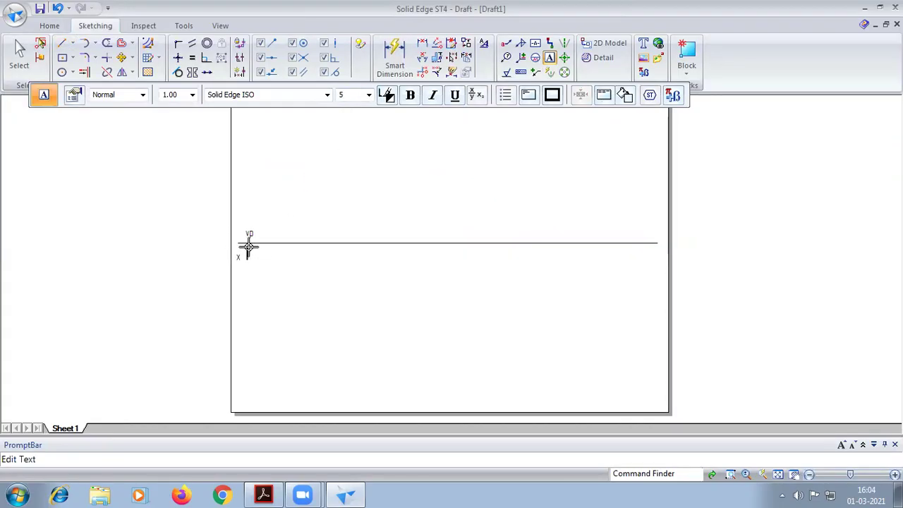
pyautogui.click(250, 248)
pyautogui.write('hp')
pyautogui.click(657, 247)
pyautogui.click(263, 494)
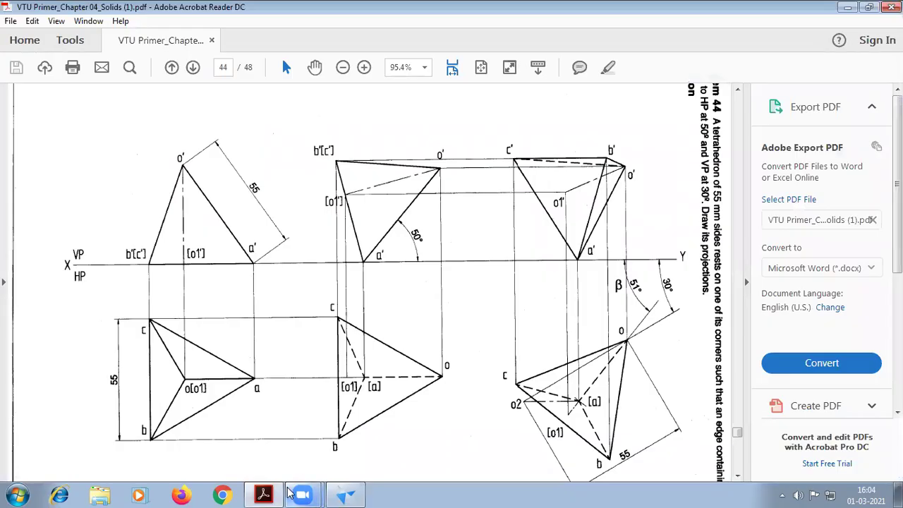
pyautogui.click(345, 494)
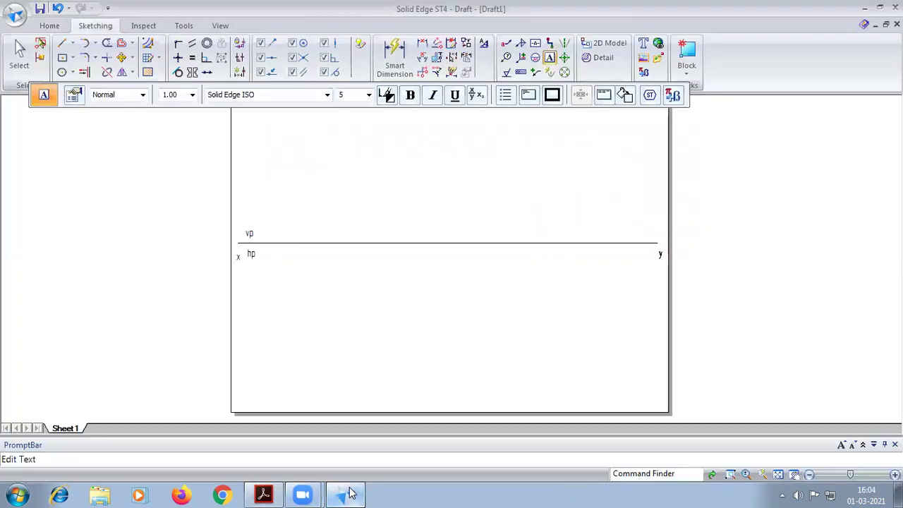
pyautogui.click(73, 58)
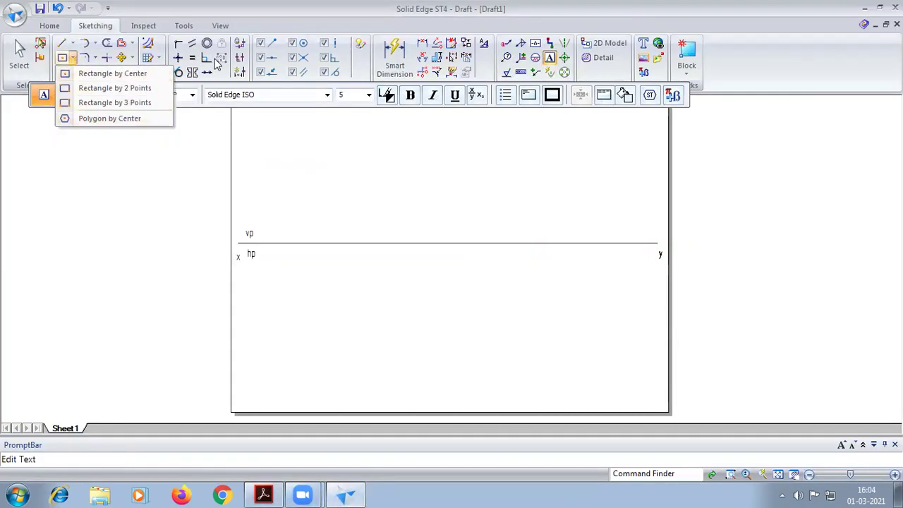
pyautogui.press('Escape')
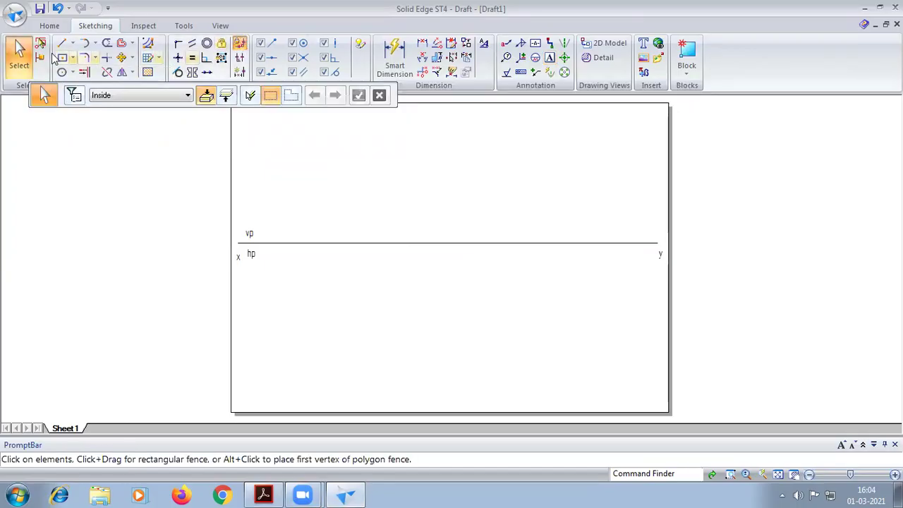
# Step: Draw a 0.50 mm triangle below hp using Polygon by Center, left edge vertical
pyautogui.click(73, 59)
pyautogui.click(91, 115)
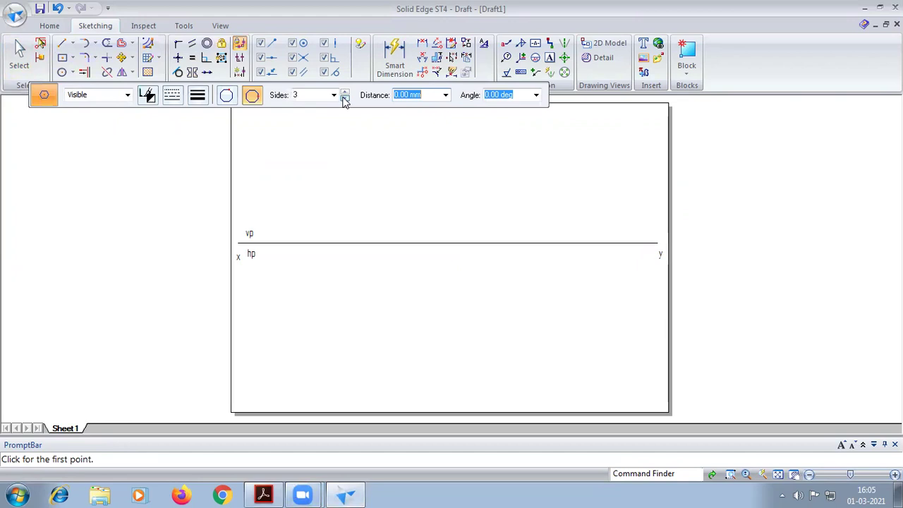
pyautogui.click(194, 98)
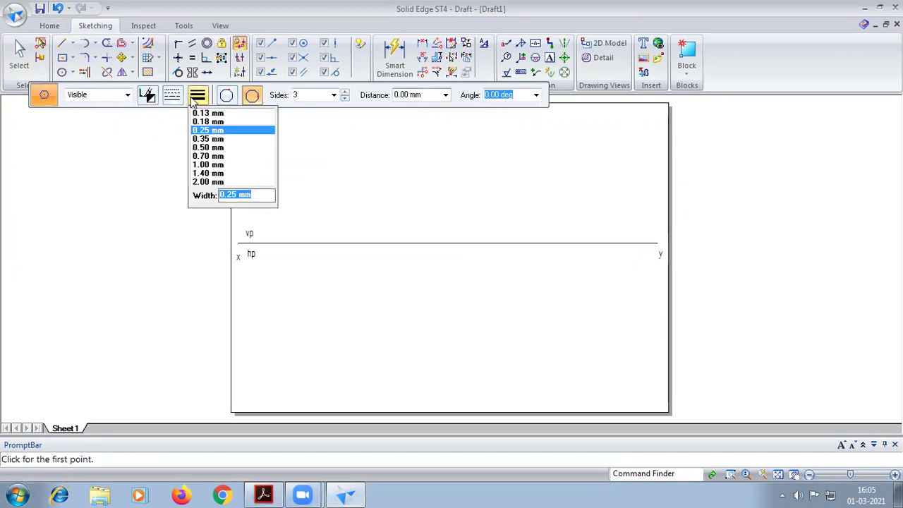
pyautogui.click(210, 148)
pyautogui.click(299, 336)
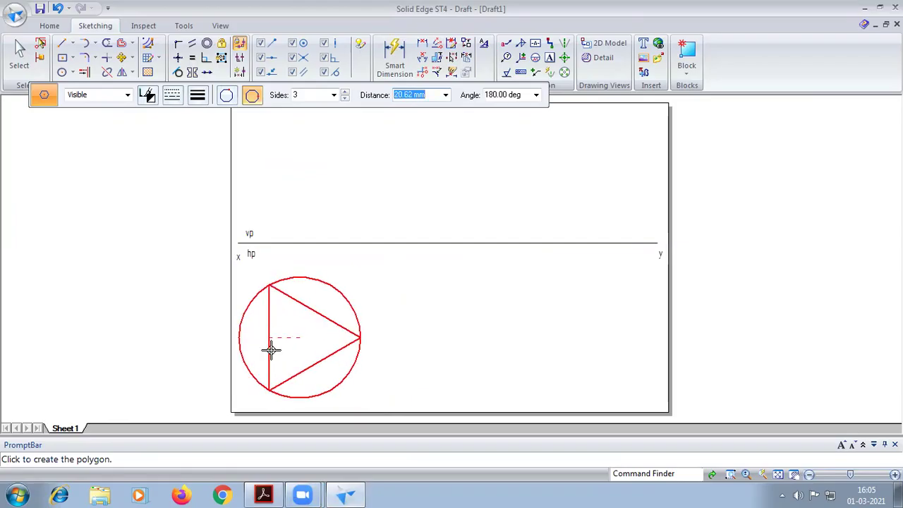
pyautogui.click(277, 493)
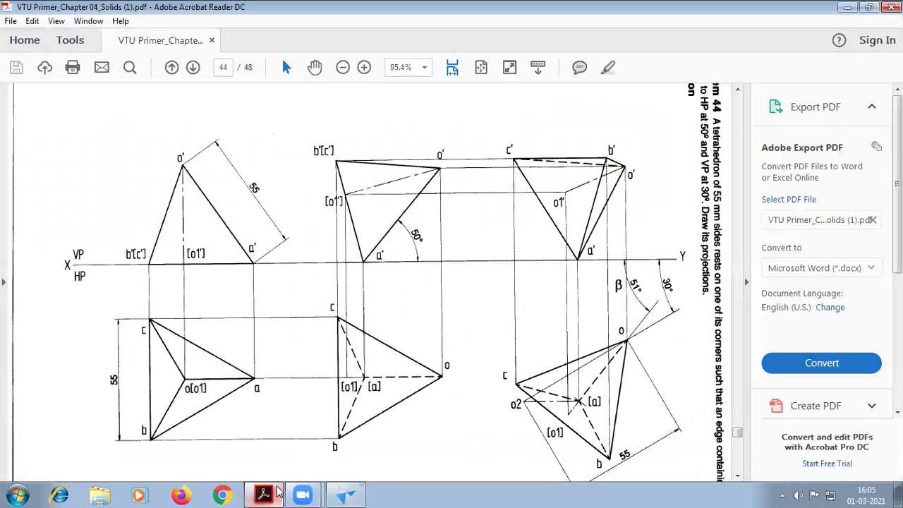
pyautogui.click(344, 495)
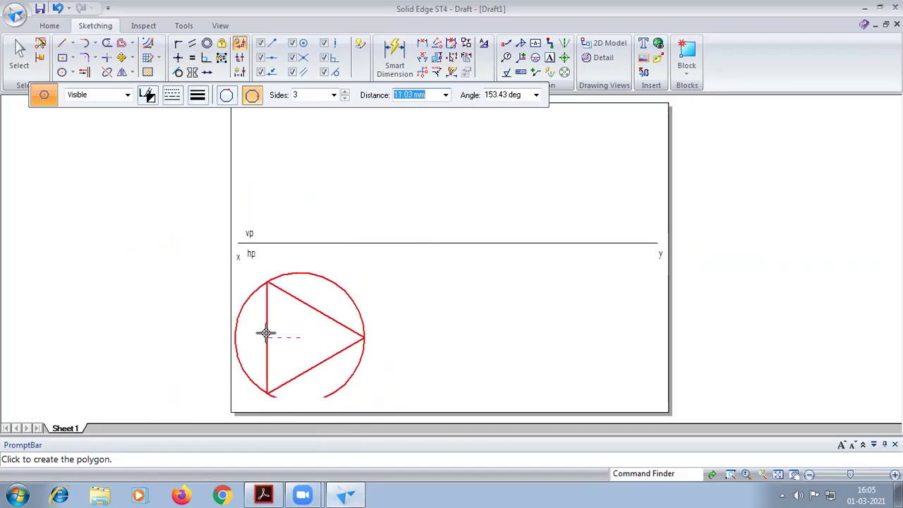
pyautogui.click(276, 336)
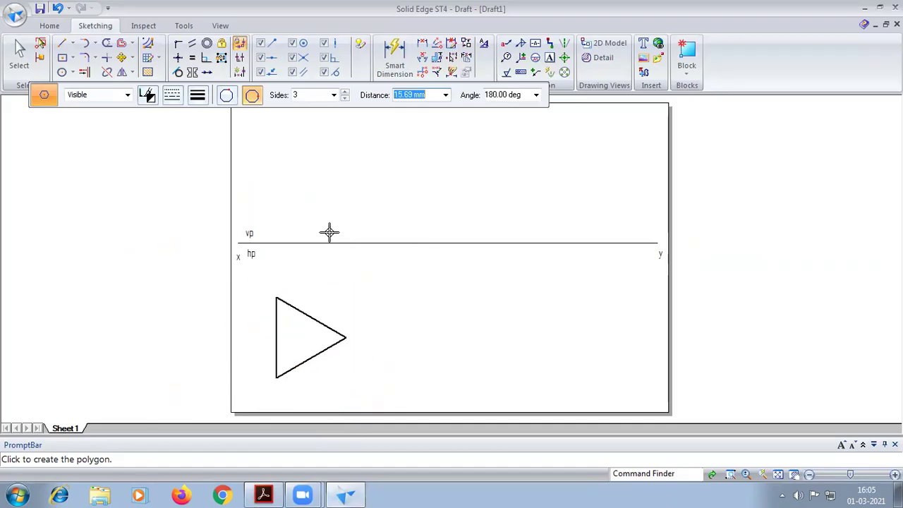
# Step: Dimension the triangle's vertical left edge to 55
pyautogui.click(394, 56)
pyautogui.click(276, 345)
pyautogui.click(266, 345)
pyautogui.write('55')
pyautogui.press('Return')
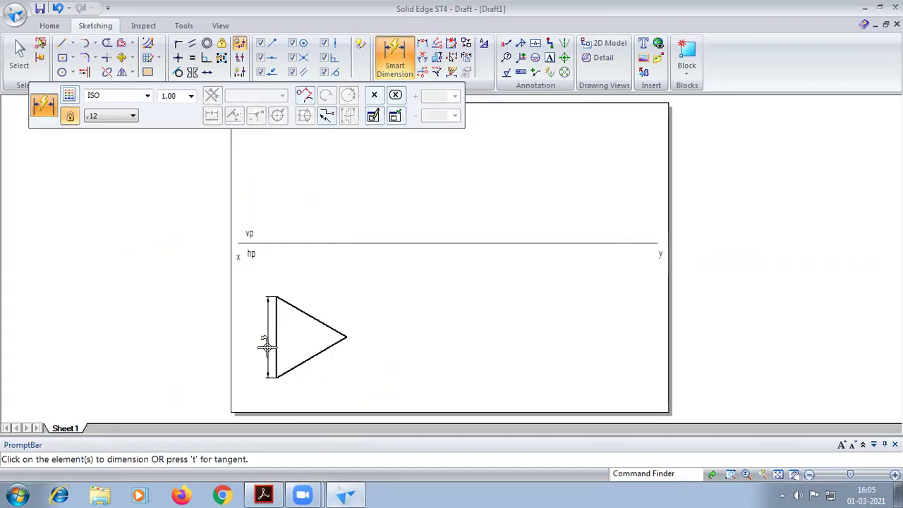
pyautogui.click(62, 44)
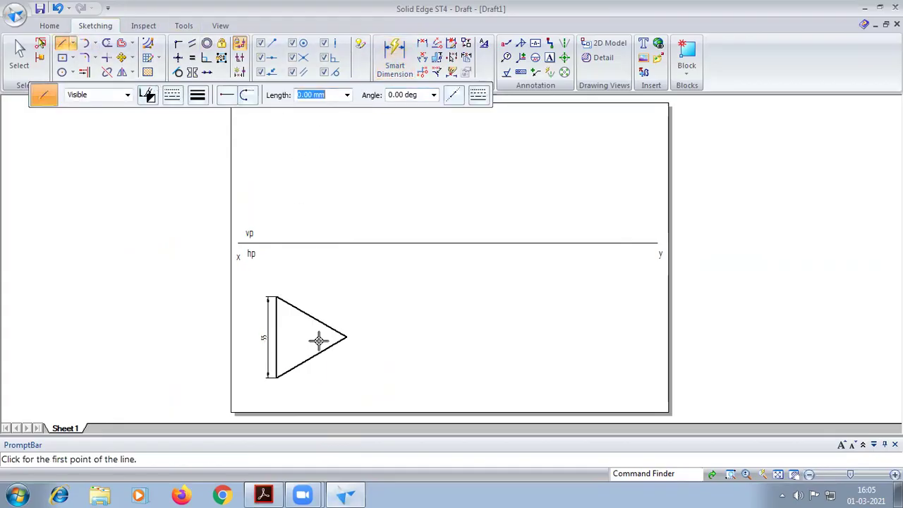
# Step: Draw lines from each triangle corner to the opposite edge and trim the excess
pyautogui.click(276, 298)
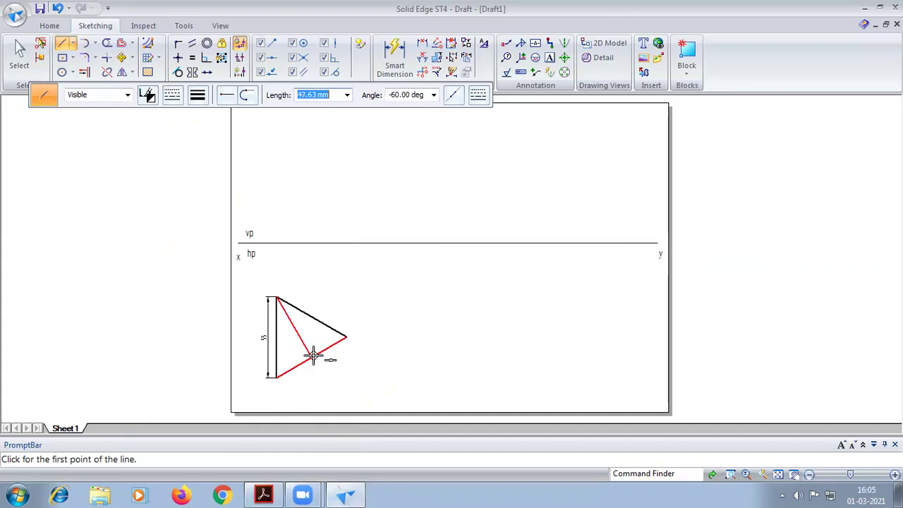
pyautogui.click(311, 355)
pyautogui.click(275, 376)
pyautogui.click(311, 317)
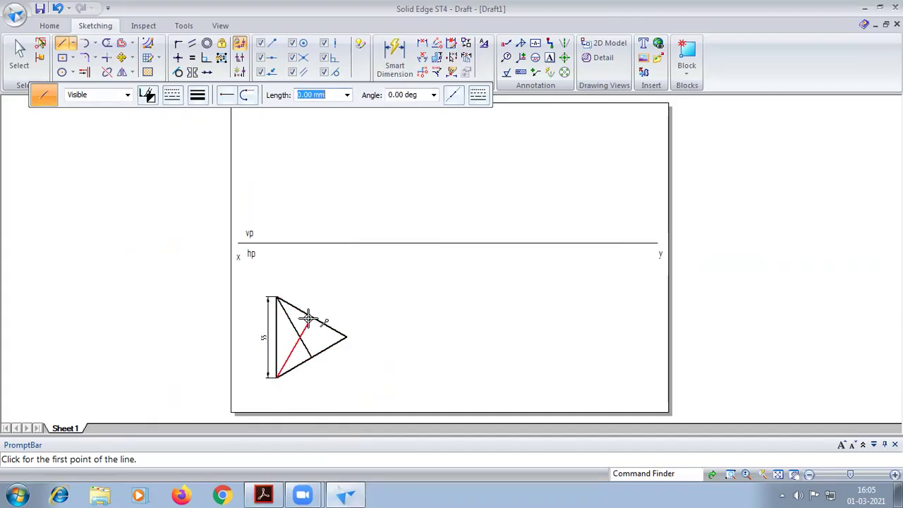
pyautogui.click(347, 337)
pyautogui.click(276, 337)
pyautogui.rightClick(275, 337)
pyautogui.click(106, 43)
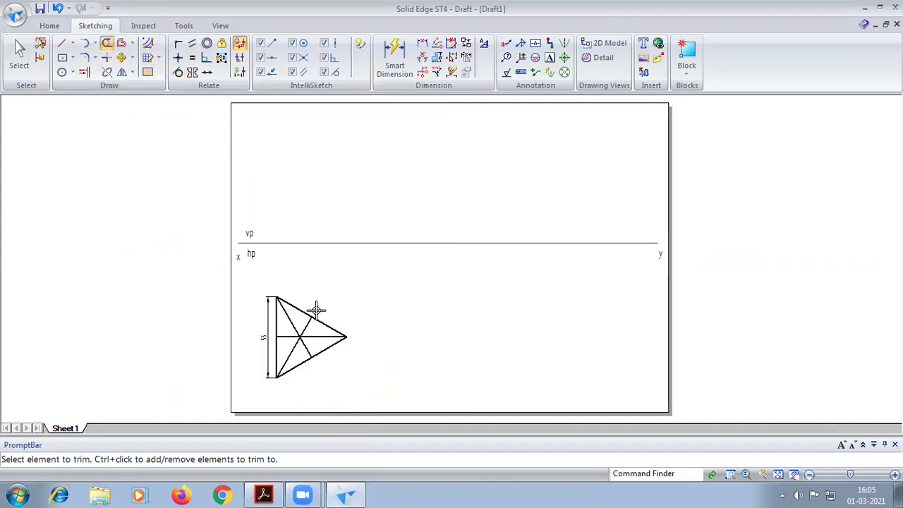
pyautogui.moveTo(290, 325)
pyautogui.mouseDown()
pyautogui.moveTo(283, 347)
pyautogui.moveTo(314, 332)
pyautogui.mouseUp()
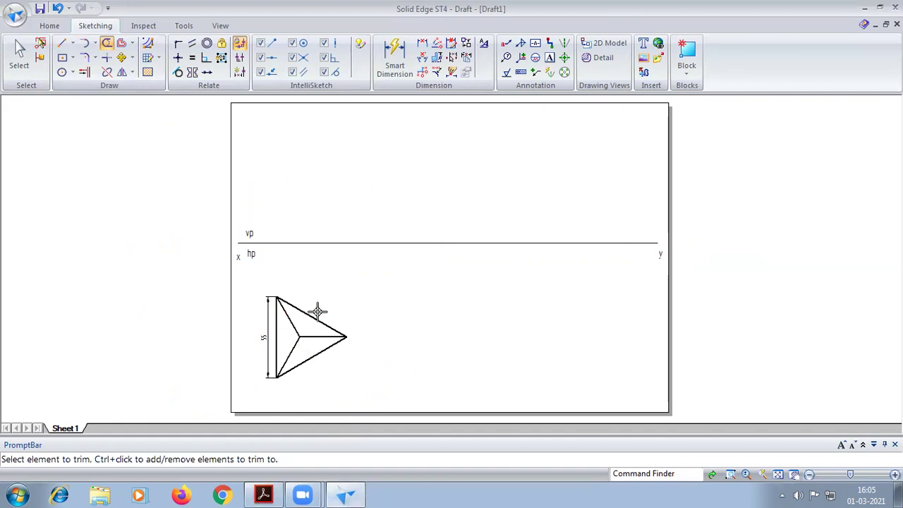
# Step: Label the top view's corners a, b, c and its centre o
pyautogui.click(550, 57)
pyautogui.click(269, 286)
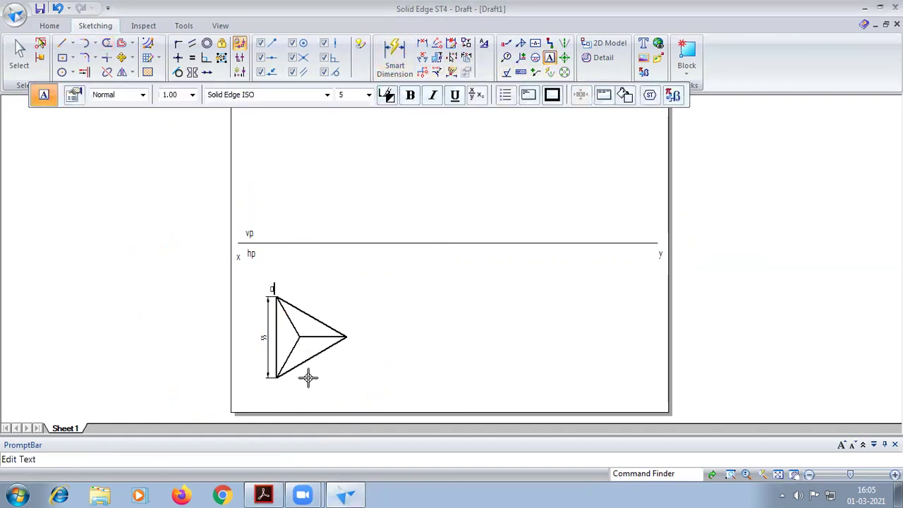
pyautogui.click(281, 379)
pyautogui.write('b')
pyautogui.click(347, 337)
pyautogui.write('cd')
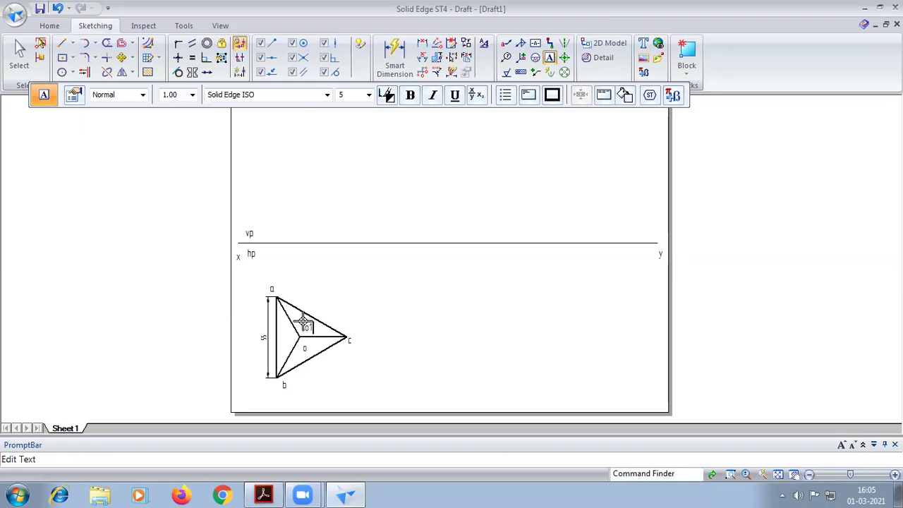
# Step: Draw thin 0.13 mm vertical projectors from o1 and c up to the x-y line
pyautogui.click(62, 43)
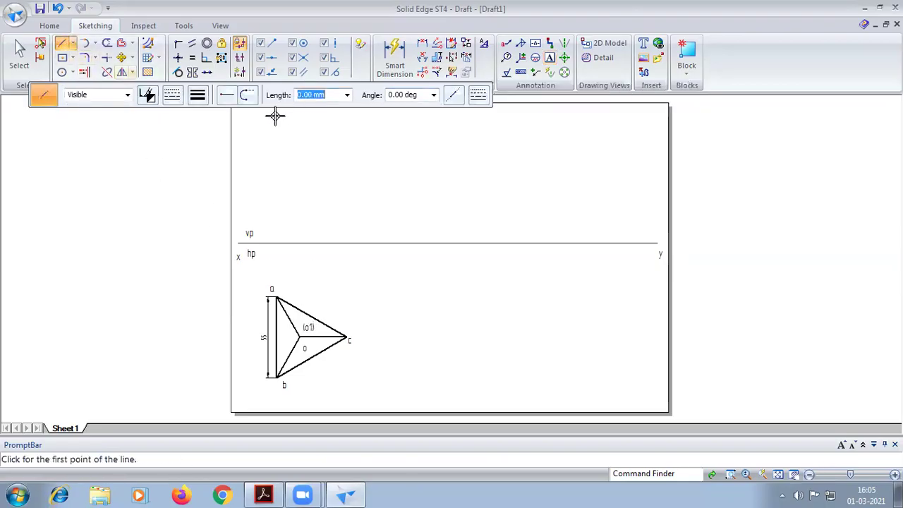
pyautogui.click(199, 98)
pyautogui.click(206, 113)
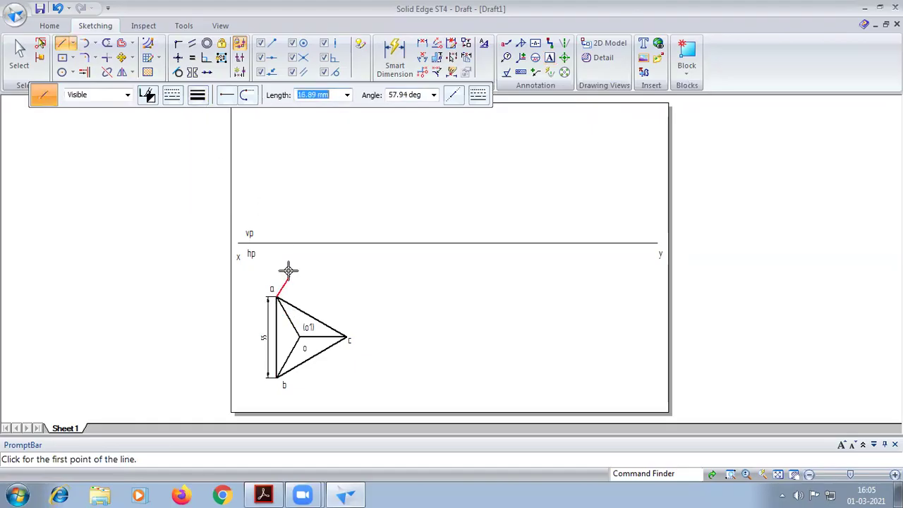
pyautogui.click(300, 336)
pyautogui.click(299, 244)
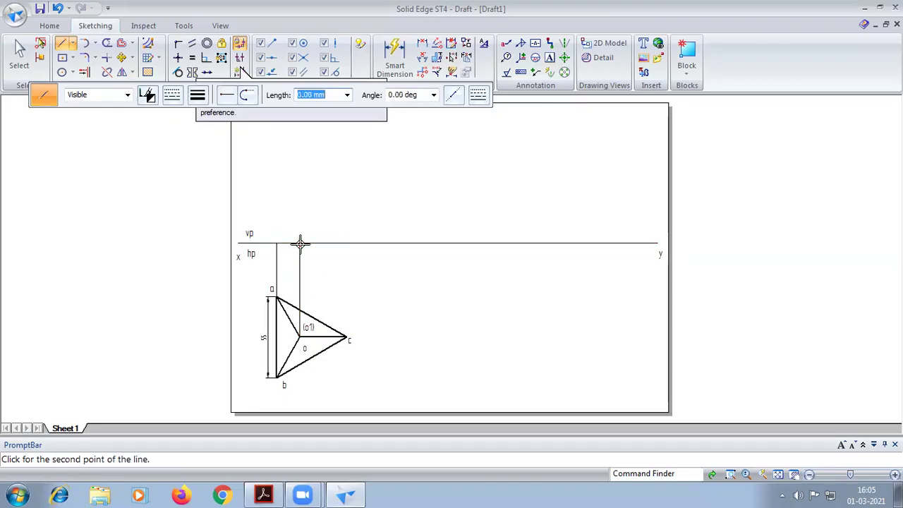
pyautogui.rightClick(334, 294)
pyautogui.click(345, 338)
pyautogui.click(346, 244)
# Step: Draw a chain-line axis rising from the x-y line above o1
pyautogui.click(172, 95)
pyautogui.click(187, 136)
pyautogui.click(300, 243)
pyautogui.click(300, 157)
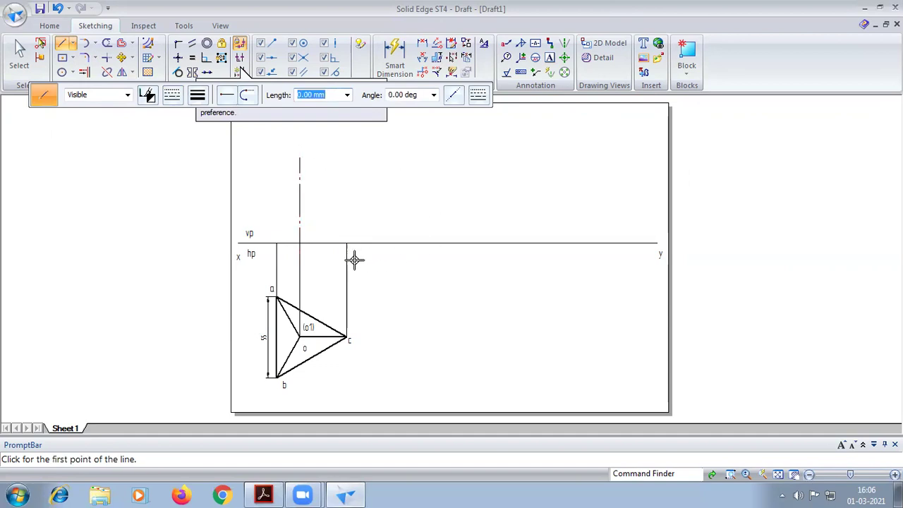
pyautogui.click(97, 44)
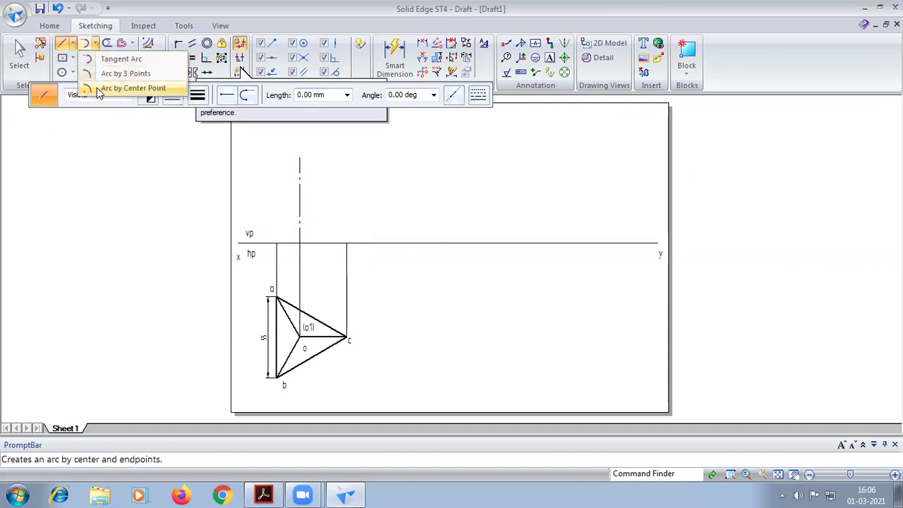
# Step: Draw a continuous radius-55 arc centred at c's projector foot, cutting the axis
pyautogui.click(131, 88)
pyautogui.click(173, 99)
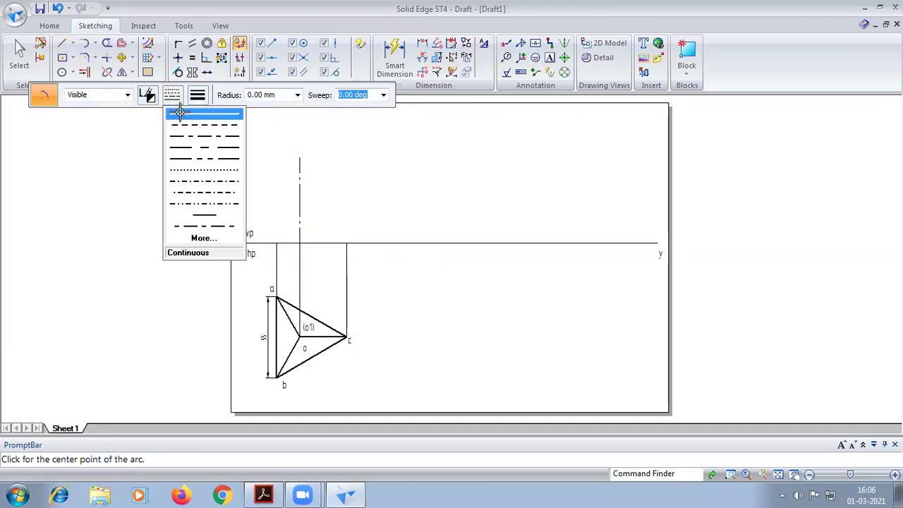
pyautogui.click(178, 113)
pyautogui.click(347, 242)
pyautogui.write('55')
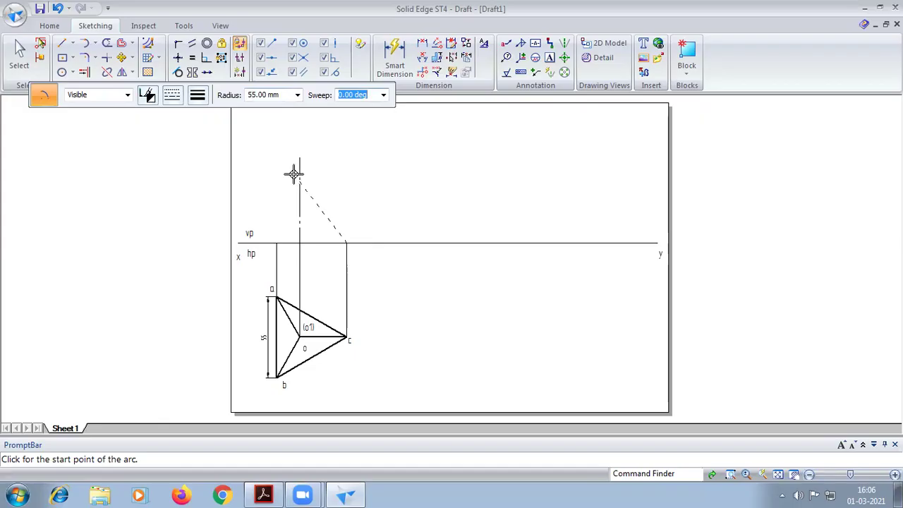
pyautogui.click(299, 176)
pyautogui.click(306, 169)
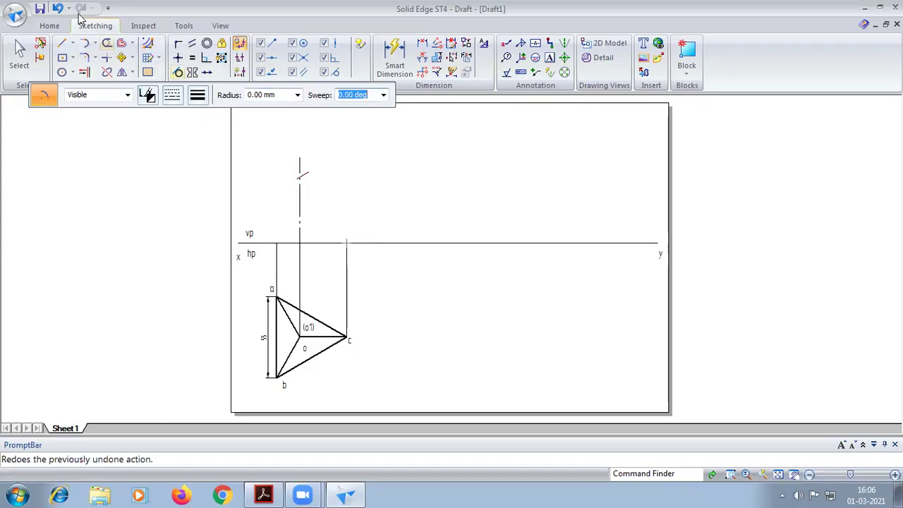
# Step: Draw the front-view triangle from both base corners to the apex, closing along x-y
pyautogui.click(63, 43)
pyautogui.click(172, 94)
pyautogui.click(198, 95)
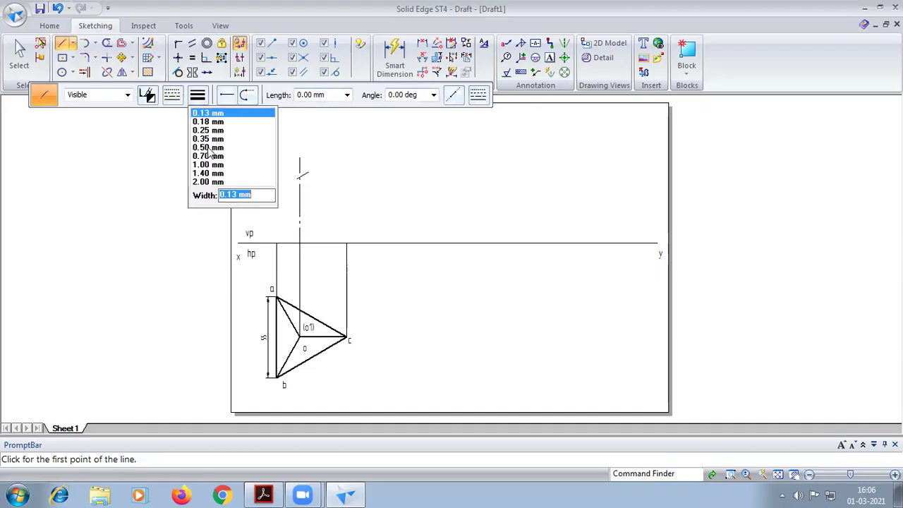
pyautogui.click(276, 242)
pyautogui.scroll(2, 298, 171)
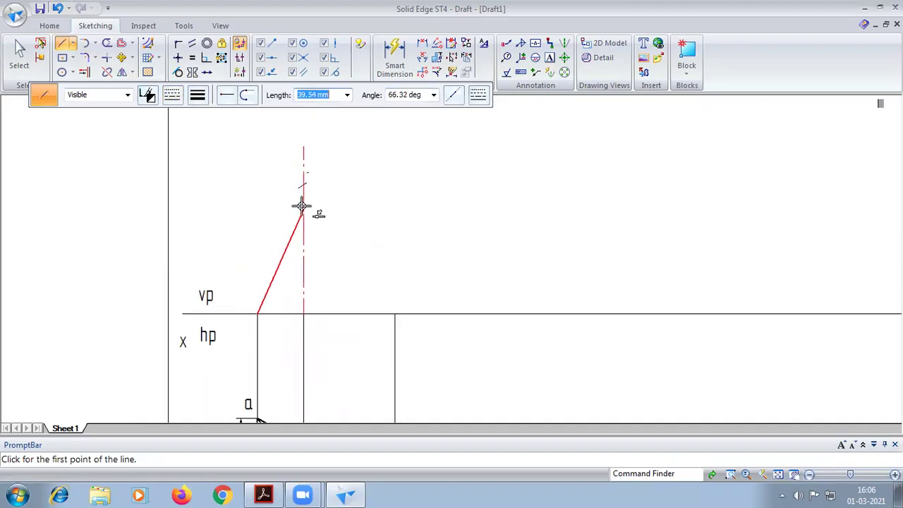
pyautogui.scroll(2, 304, 187)
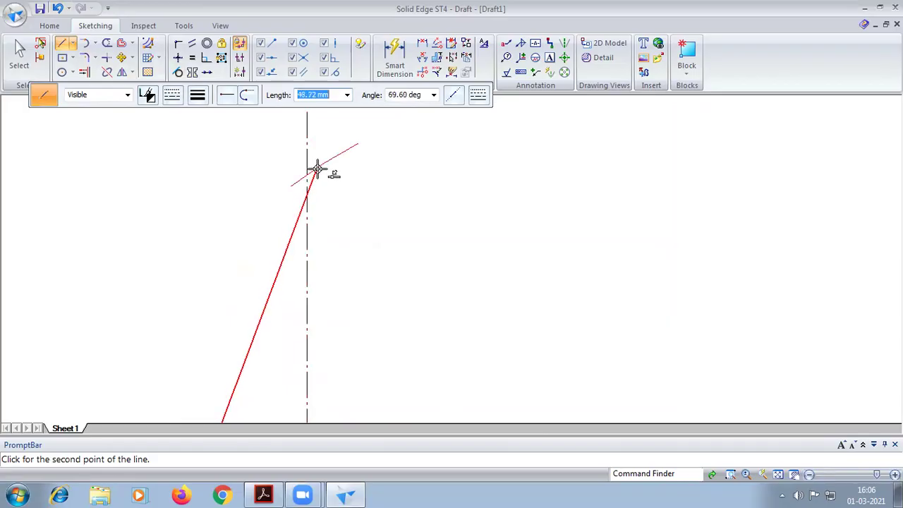
pyautogui.click(308, 174)
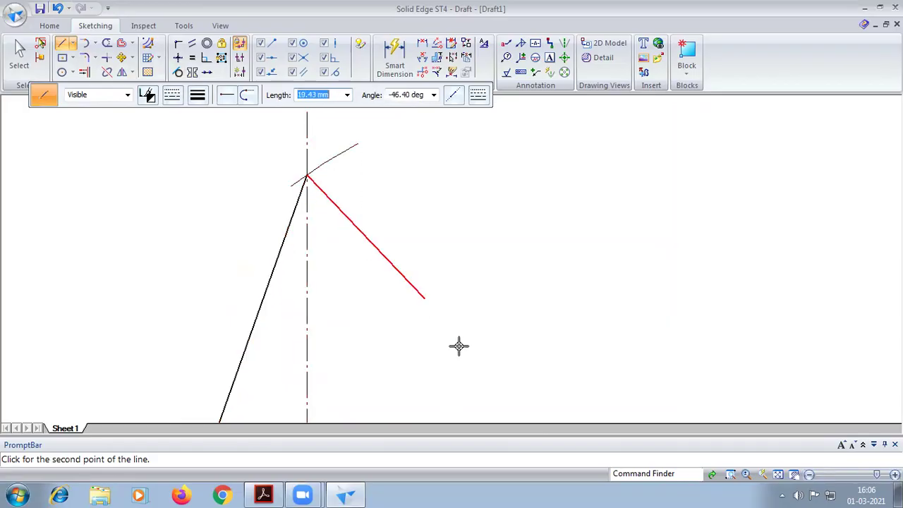
pyautogui.click(778, 475)
pyautogui.click(347, 239)
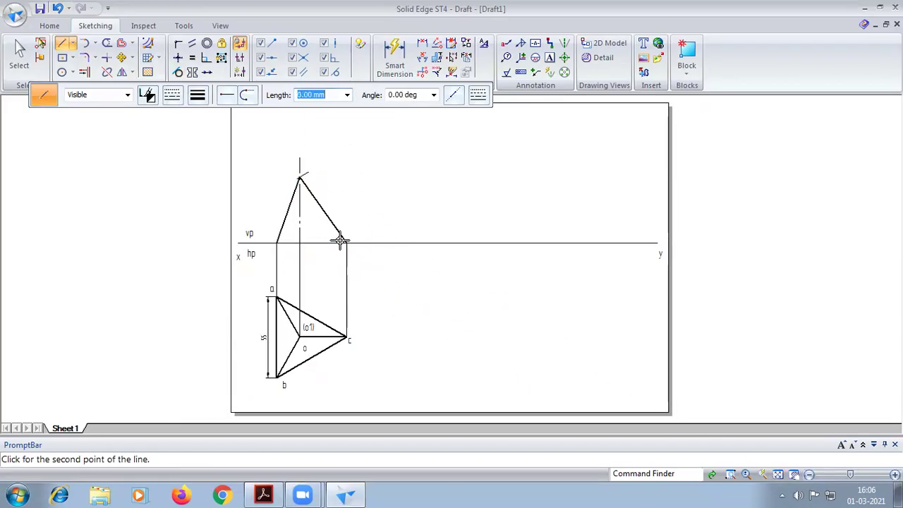
pyautogui.click(277, 242)
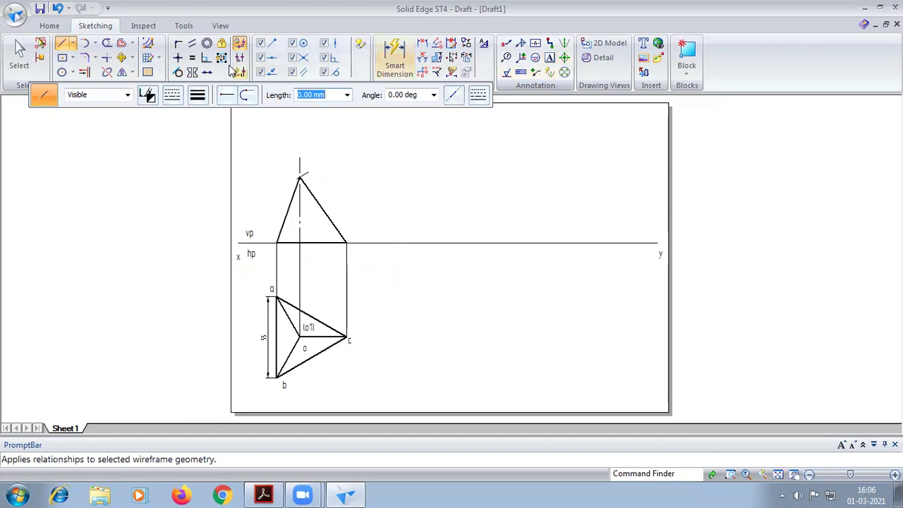
# Step: Dimension the front view's slanted right edge as 55
pyautogui.click(394, 60)
pyautogui.click(310, 189)
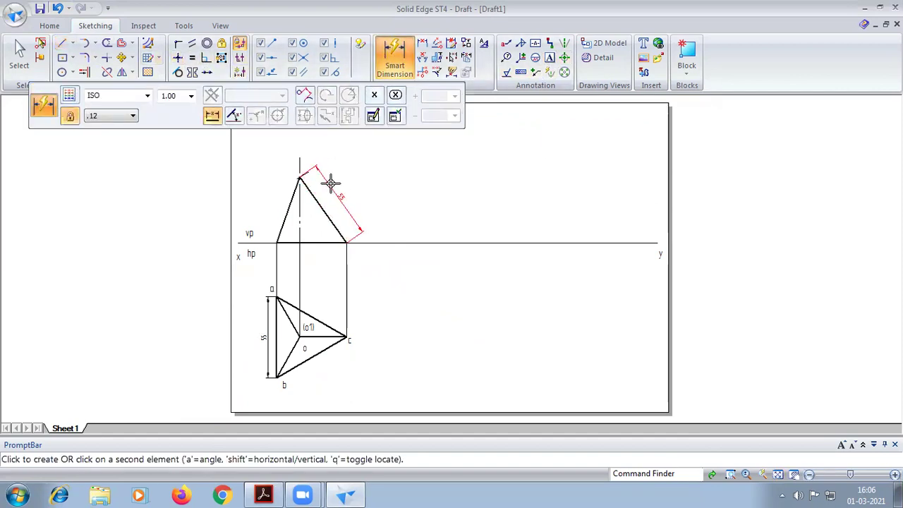
pyautogui.click(328, 184)
# Step: Label the front-view apex o' and check the PDF reference drawing
pyautogui.click(550, 57)
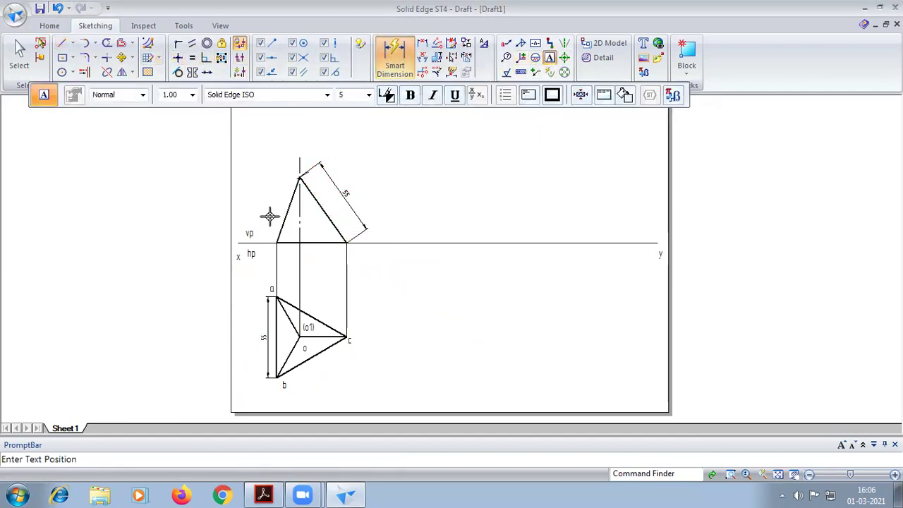
pyautogui.click(269, 226)
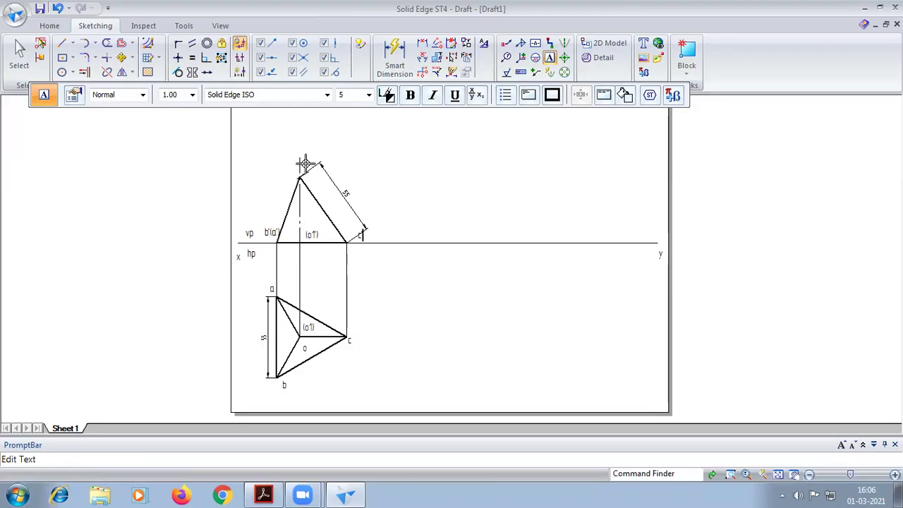
pyautogui.write("o'")
pyautogui.click(263, 494)
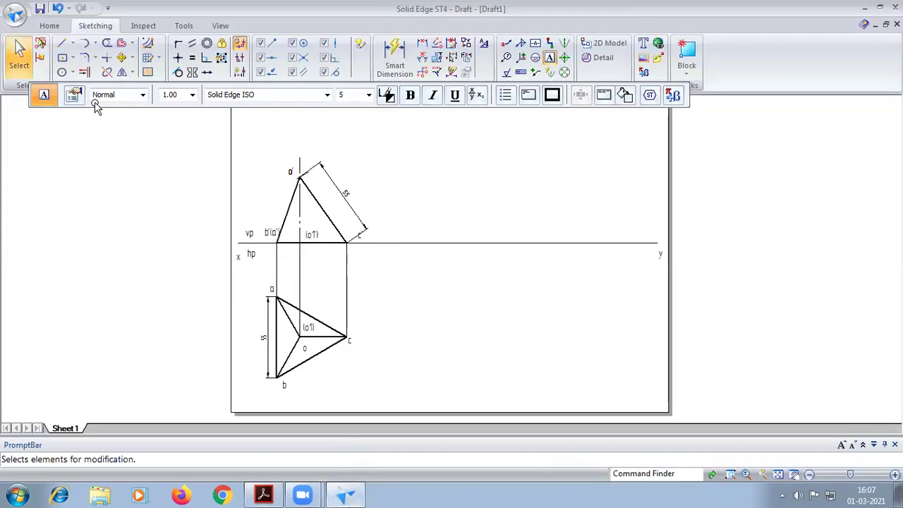
pyautogui.press('Escape')
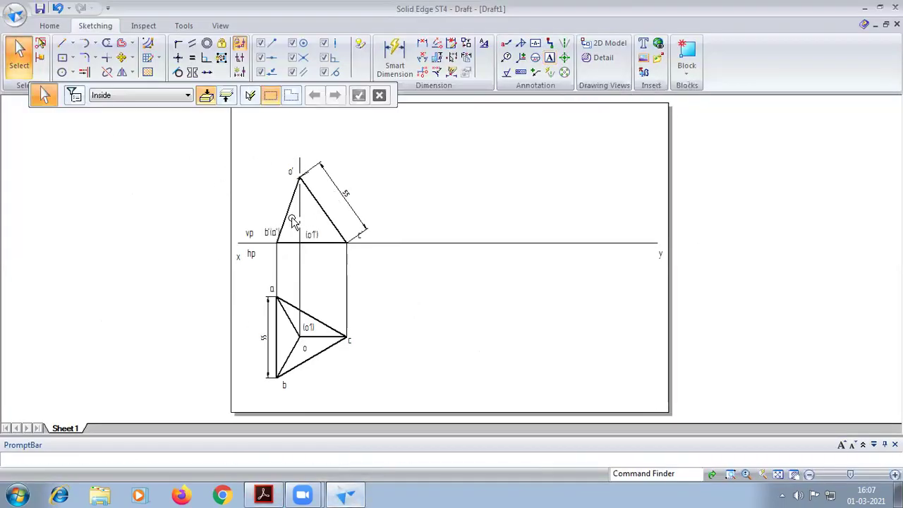
pyautogui.scroll(1, 293, 220)
pyautogui.moveTo(247, 145); pyautogui.dragTo(385, 273)
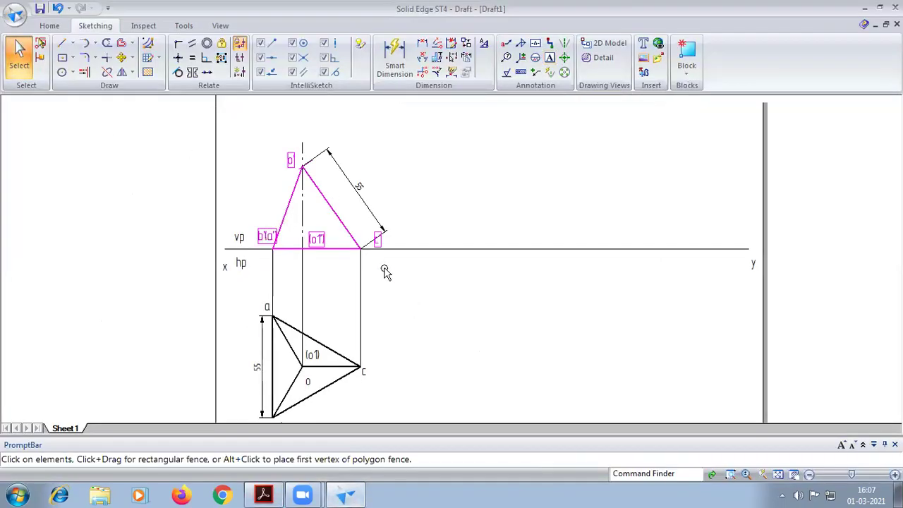
pyautogui.click(122, 60)
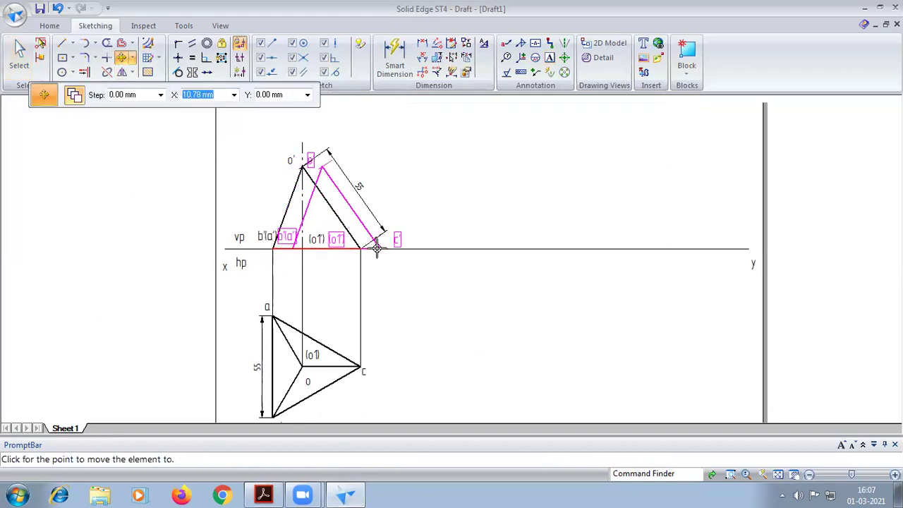
pyautogui.click(340, 250)
pyautogui.click(487, 250)
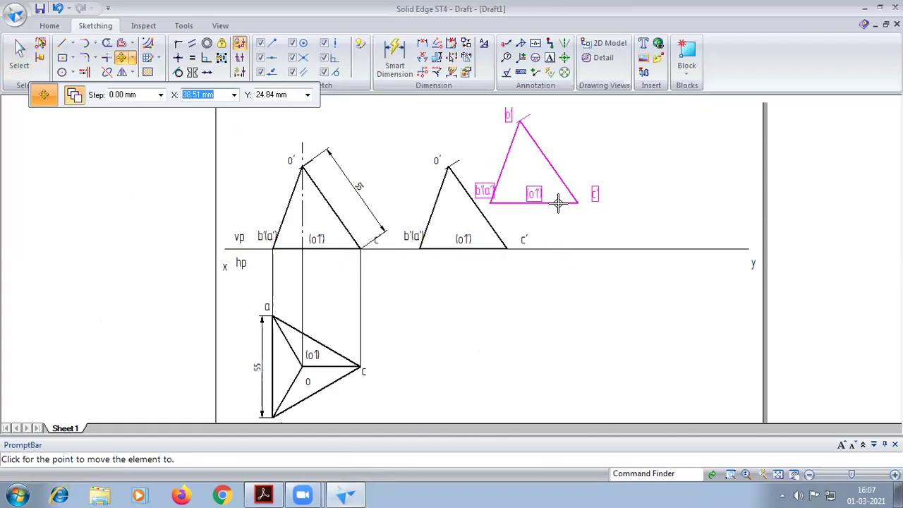
pyautogui.press('Escape')
pyautogui.press('Delete')
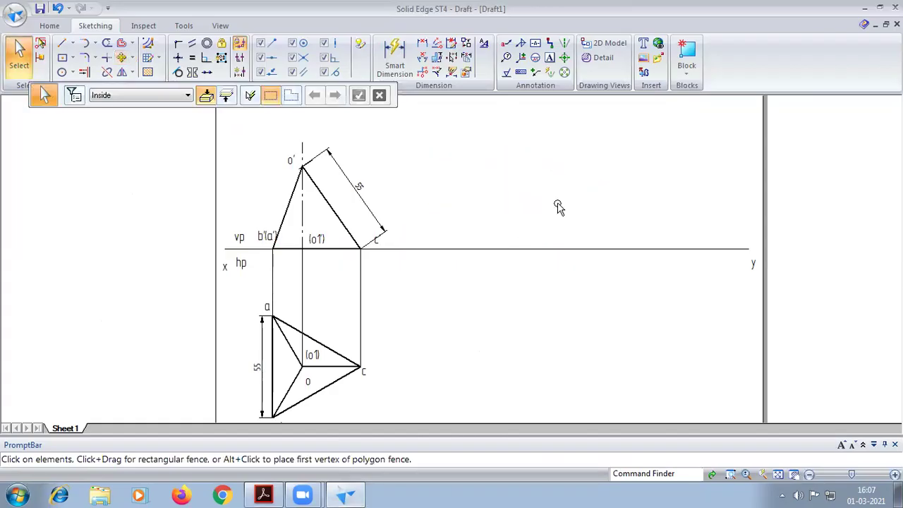
pyautogui.click(303, 226)
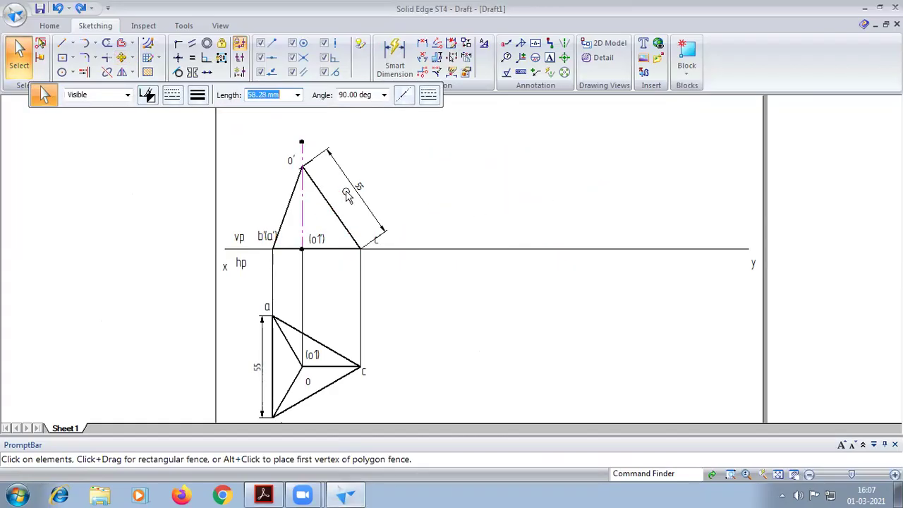
# Step: Trim the centreline stub above apex o', then fence-select the front-view triangle
pyautogui.click(106, 43)
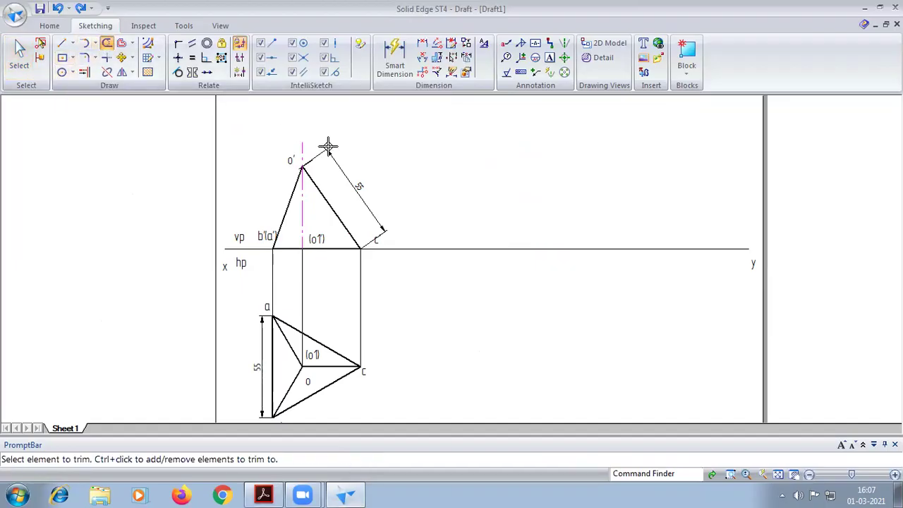
pyautogui.click(19, 47)
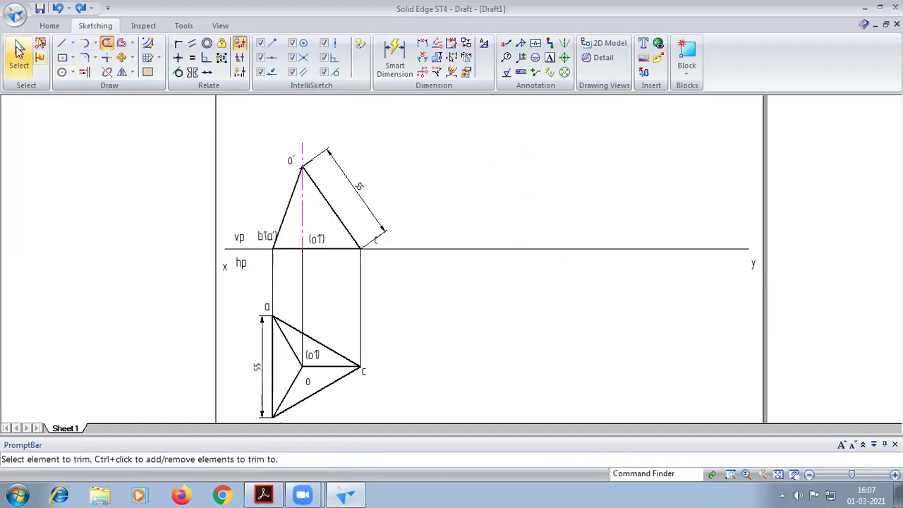
pyautogui.click(107, 43)
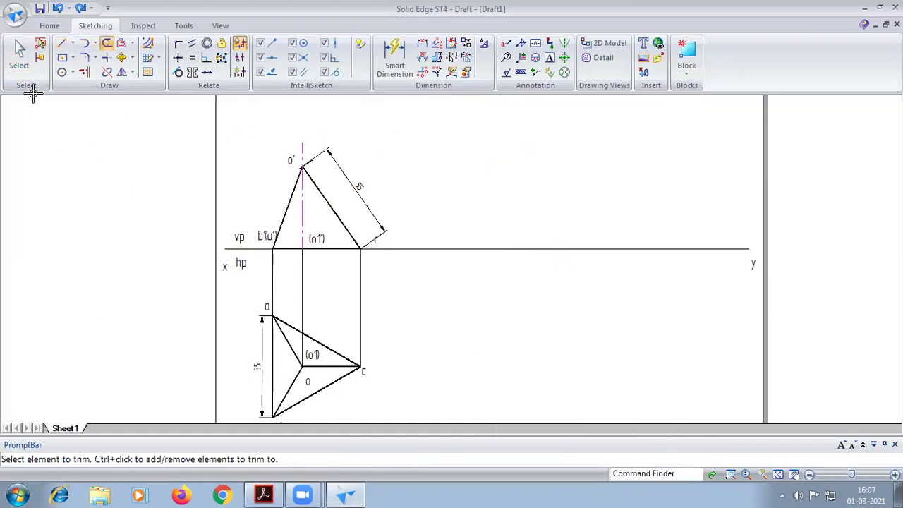
pyautogui.click(19, 49)
pyautogui.click(414, 171)
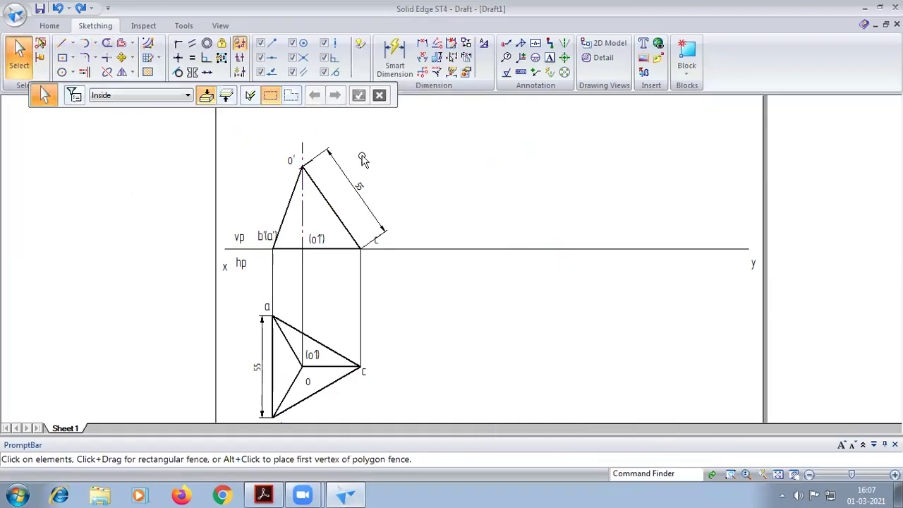
pyautogui.click(106, 43)
pyautogui.click(302, 151)
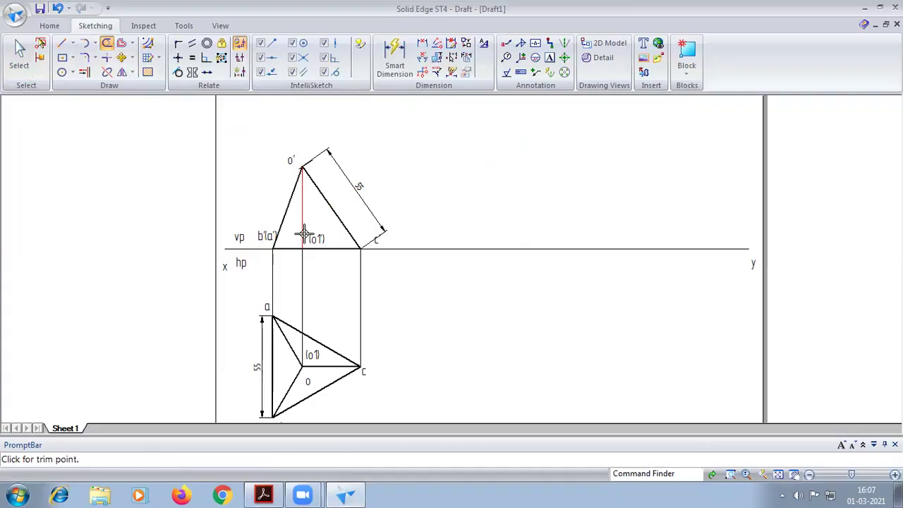
pyautogui.click(19, 49)
pyautogui.moveTo(252, 138); pyautogui.dragTo(408, 281)
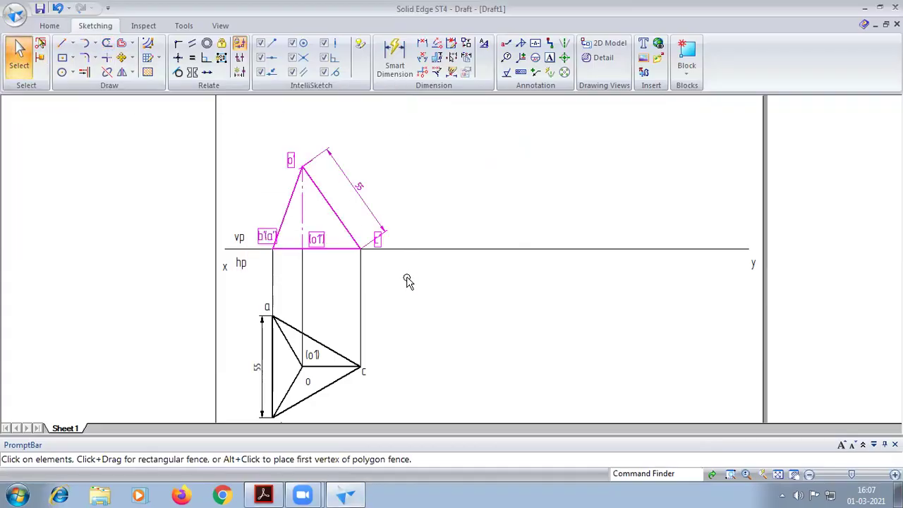
# Step: Copy the front-view triangle further right along the x-y line
pyautogui.click(121, 57)
pyautogui.click(331, 247)
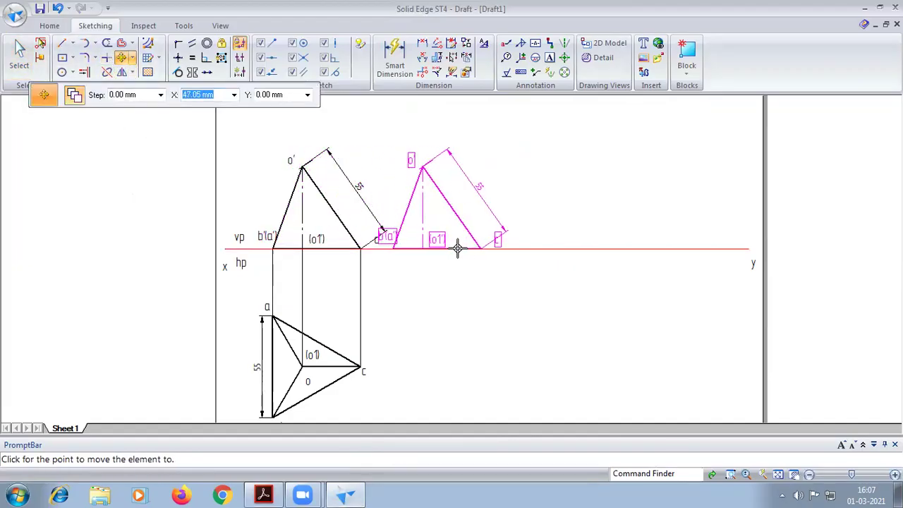
pyautogui.click(493, 248)
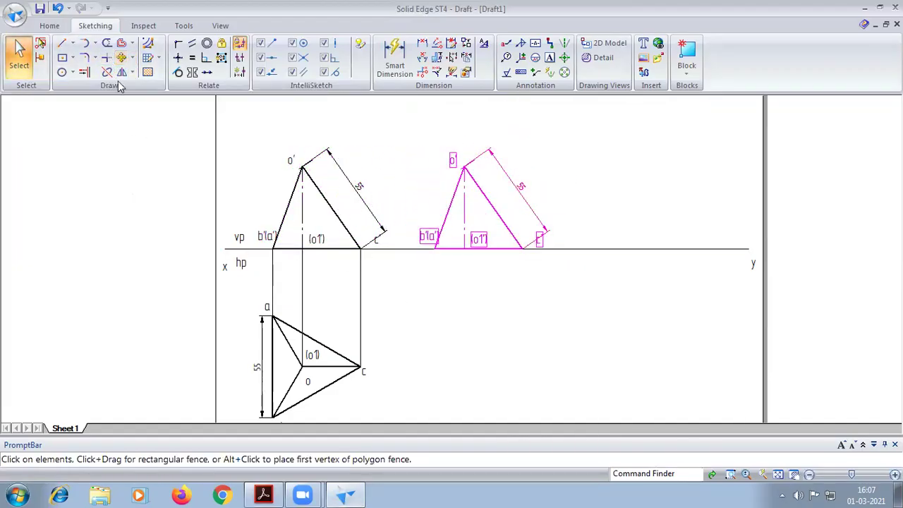
# Step: Rotate the copy without duplicating, centred on its right base corner, then view the PDF
pyautogui.click(130, 58)
pyautogui.click(141, 85)
pyautogui.click(74, 94)
pyautogui.click(521, 245)
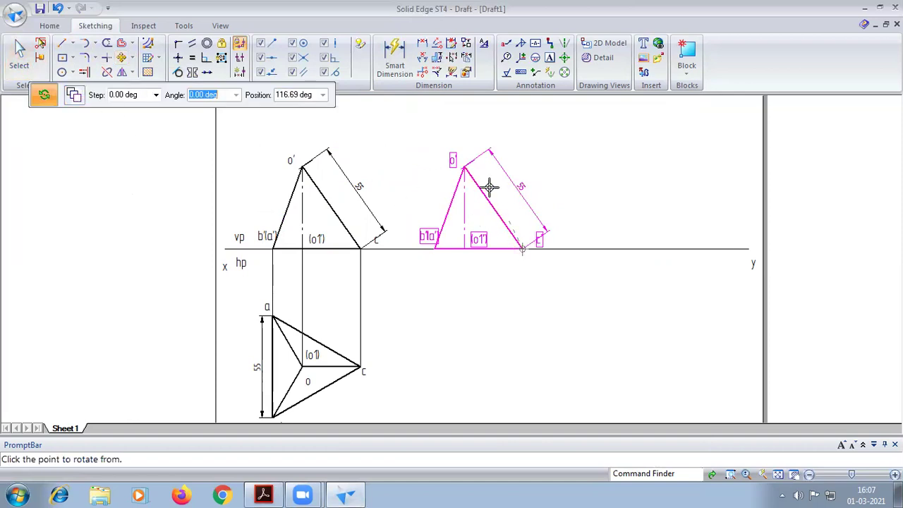
pyautogui.click(464, 166)
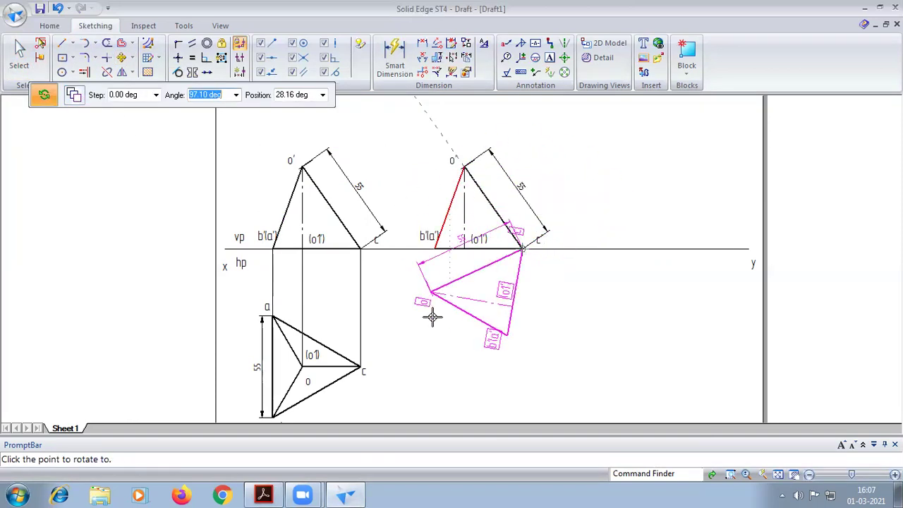
pyautogui.click(263, 495)
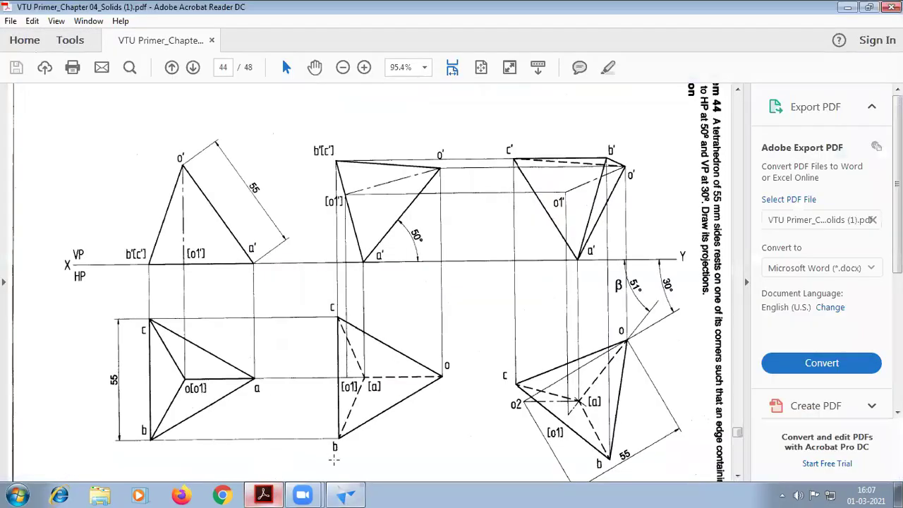
# Step: Return from the reference tetrahedron PDF to the Solid Edge draft
pyautogui.click(345, 495)
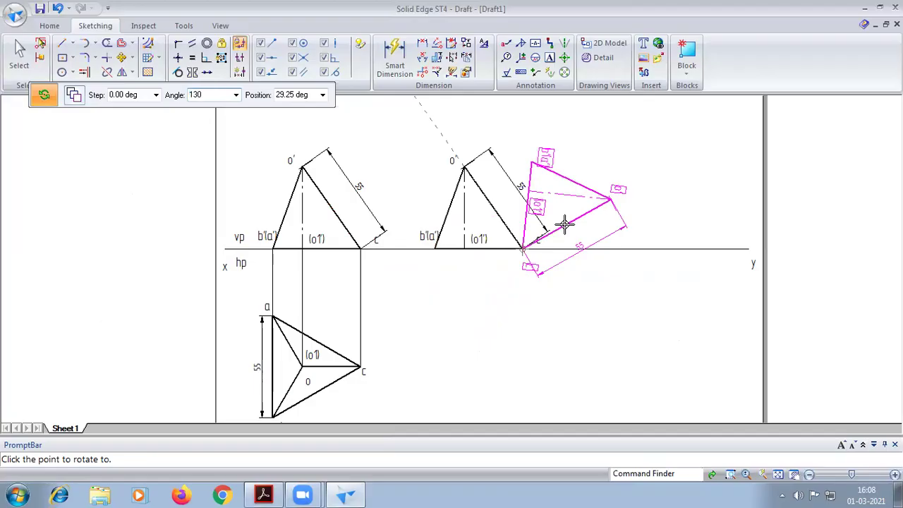
# Step: Undo the 130° rotation to discard the copy, then select and deselect the front view
pyautogui.press('Return')
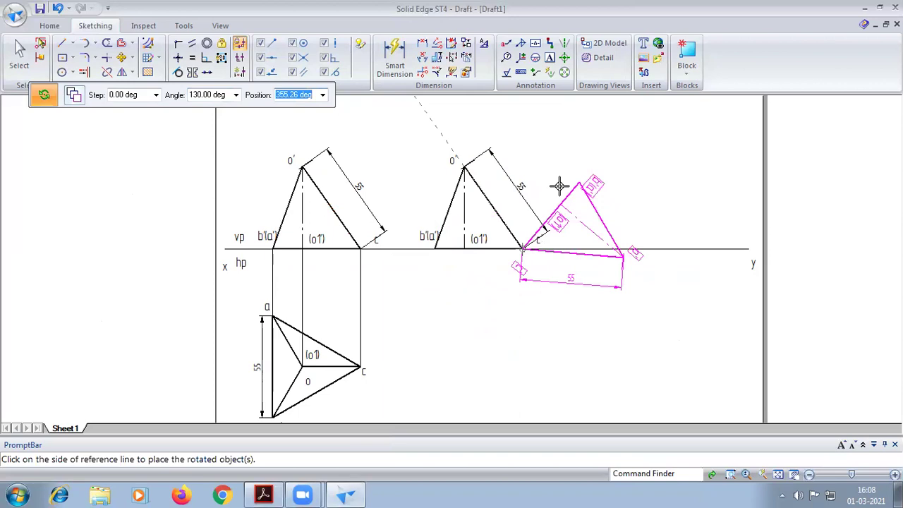
pyautogui.hotkey('ctrl', 'z')
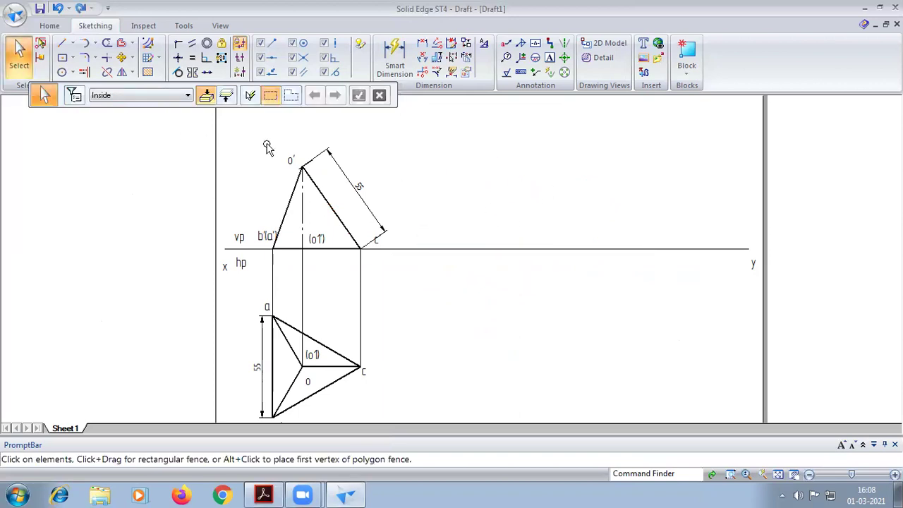
pyautogui.moveTo(247, 146); pyautogui.dragTo(403, 286)
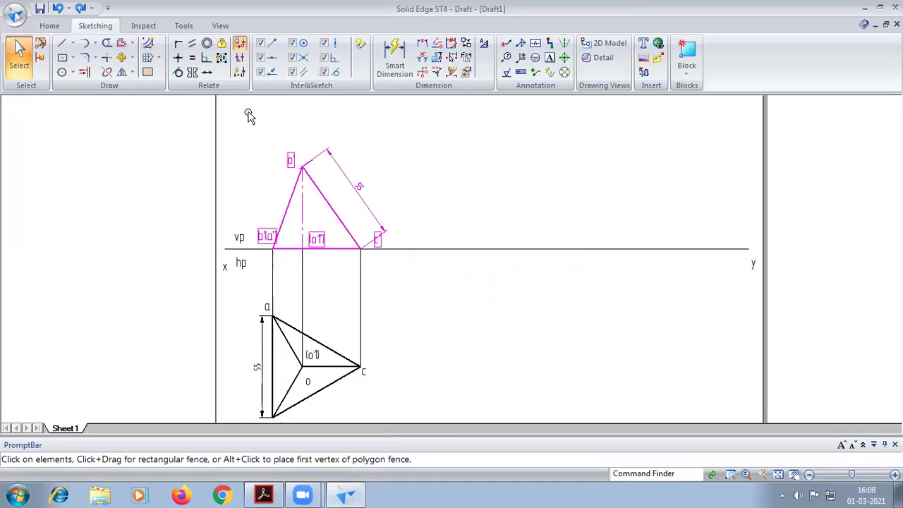
pyautogui.click(415, 207)
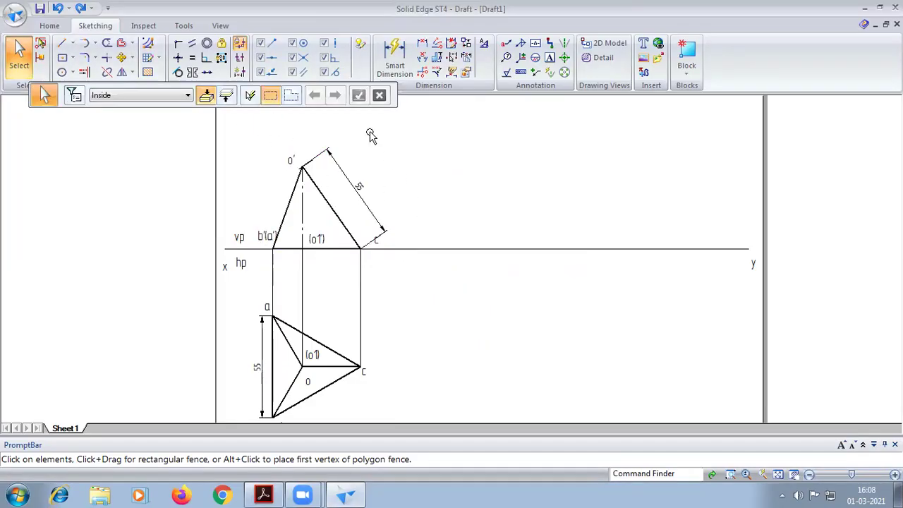
pyautogui.click(395, 55)
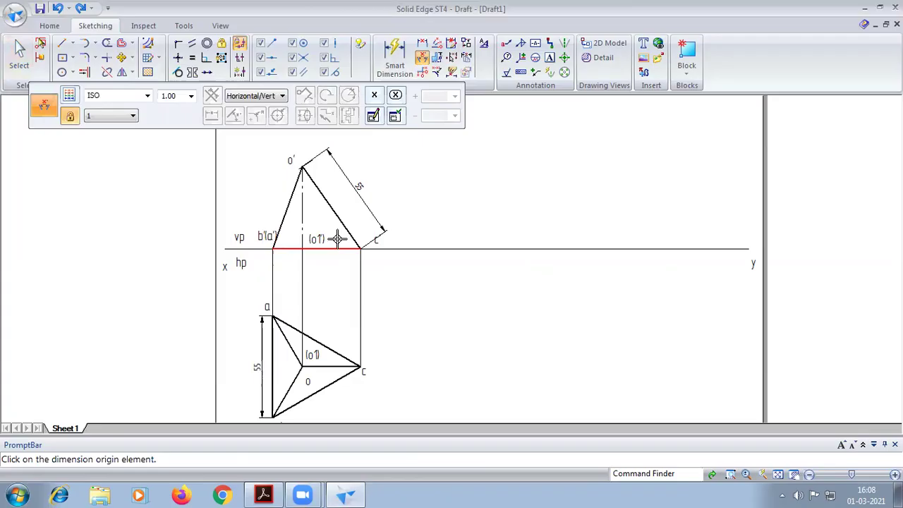
pyautogui.click(341, 228)
pyautogui.click(340, 228)
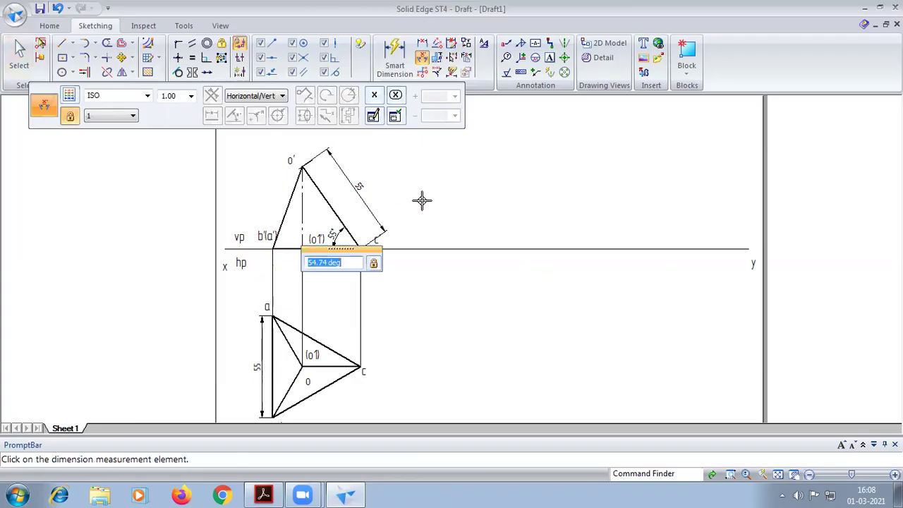
pyautogui.press('Escape')
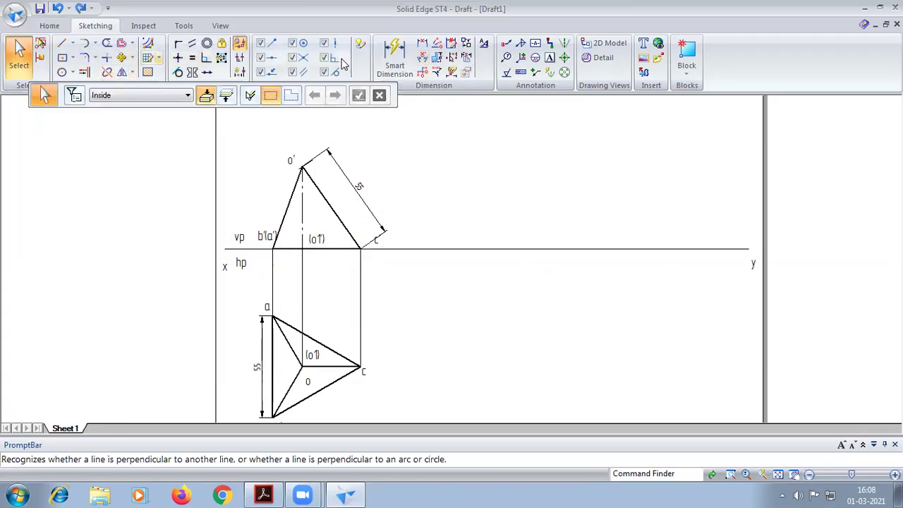
pyautogui.click(422, 57)
pyautogui.click(343, 218)
pyautogui.click(386, 248)
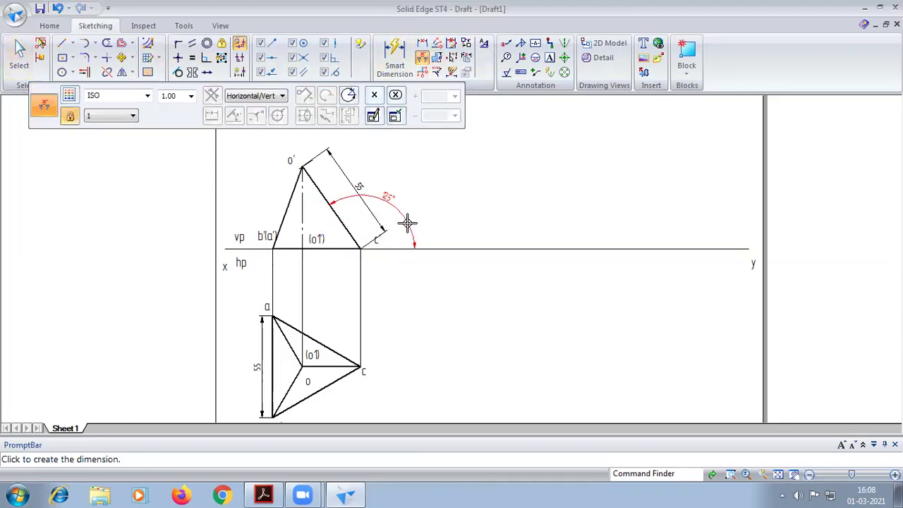
pyautogui.press('Escape')
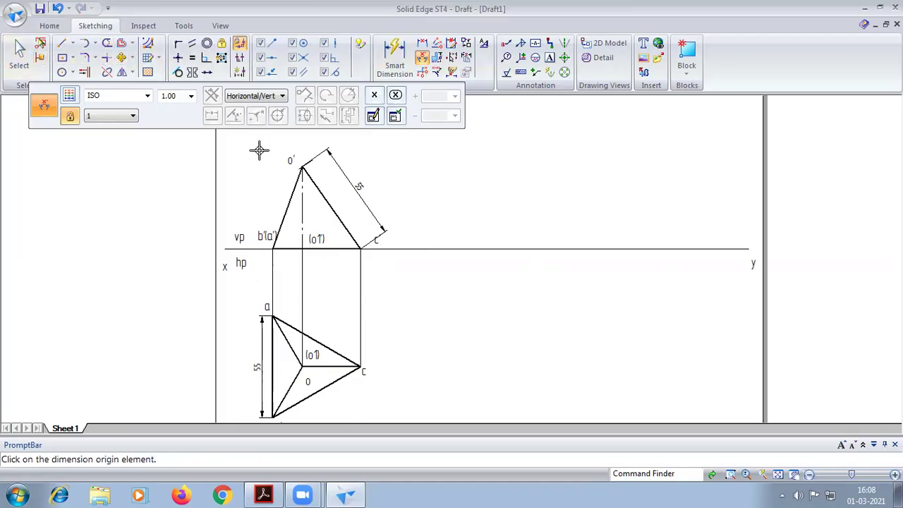
pyautogui.click(19, 56)
# Step: Place a copy of the whole front view to the right of the original
pyautogui.moveTo(252, 146); pyautogui.dragTo(402, 281)
pyautogui.click(131, 58)
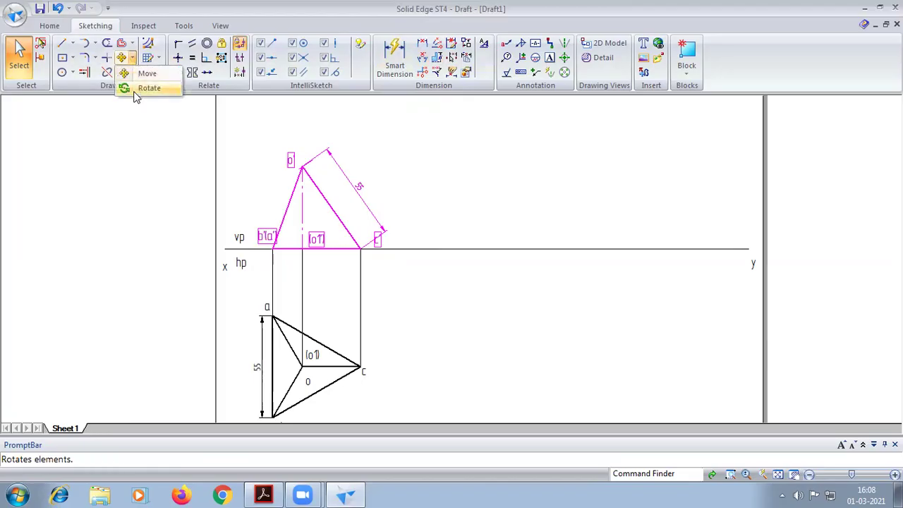
pyautogui.click(135, 88)
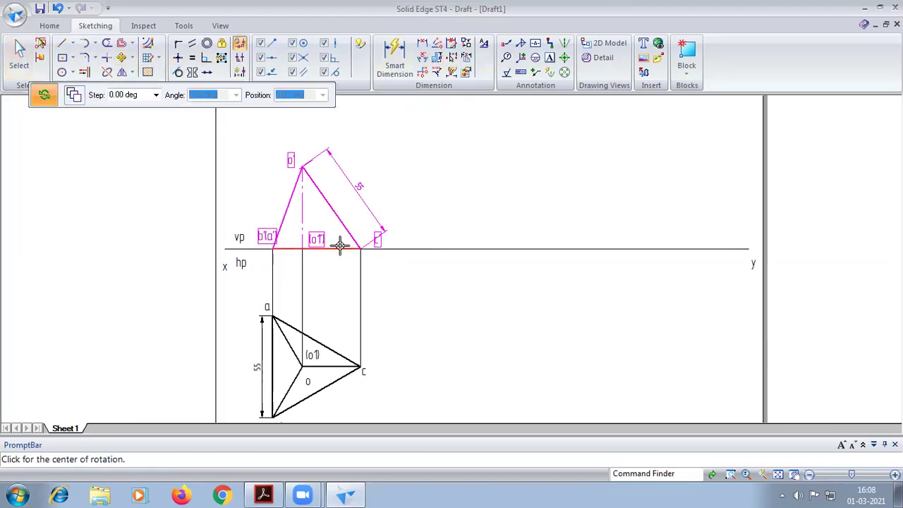
pyautogui.click(122, 58)
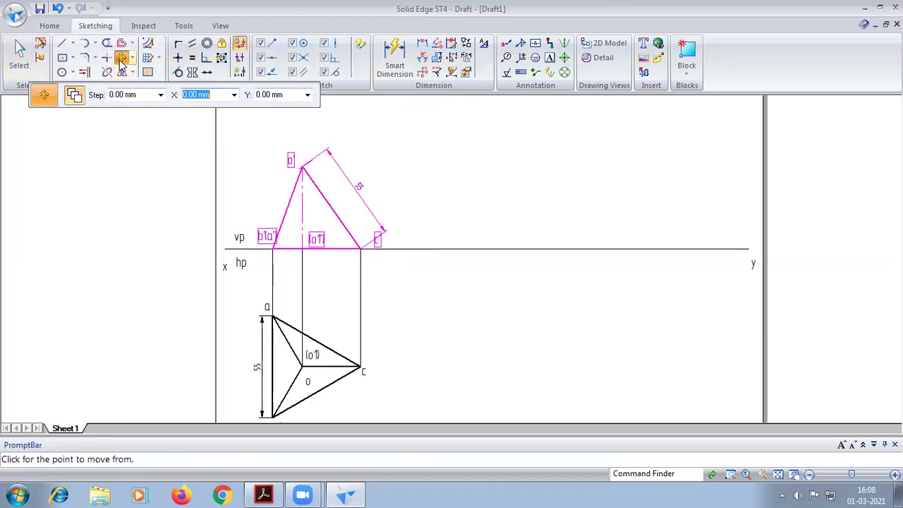
pyautogui.click(354, 238)
pyautogui.click(505, 237)
pyautogui.press('Escape')
# Step: Rotate the copied triangle 75° about corner c on the xy line
pyautogui.click(132, 58)
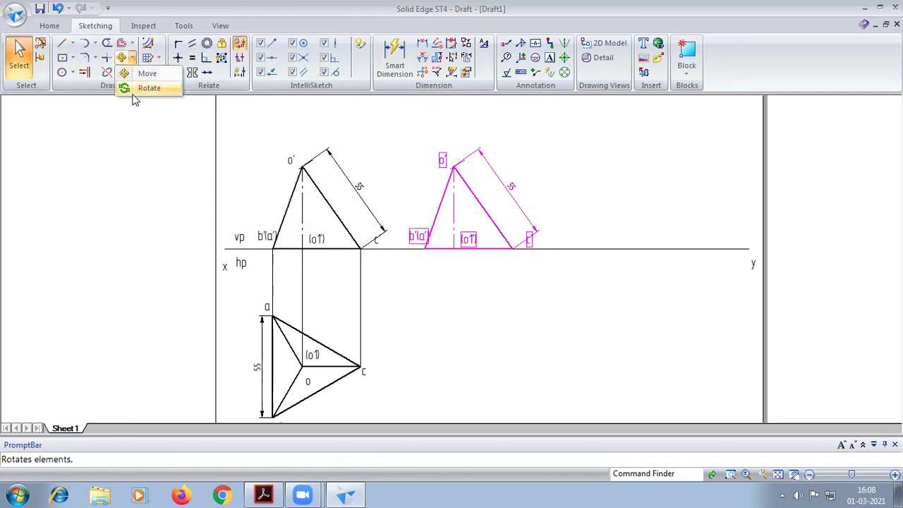
pyautogui.click(136, 87)
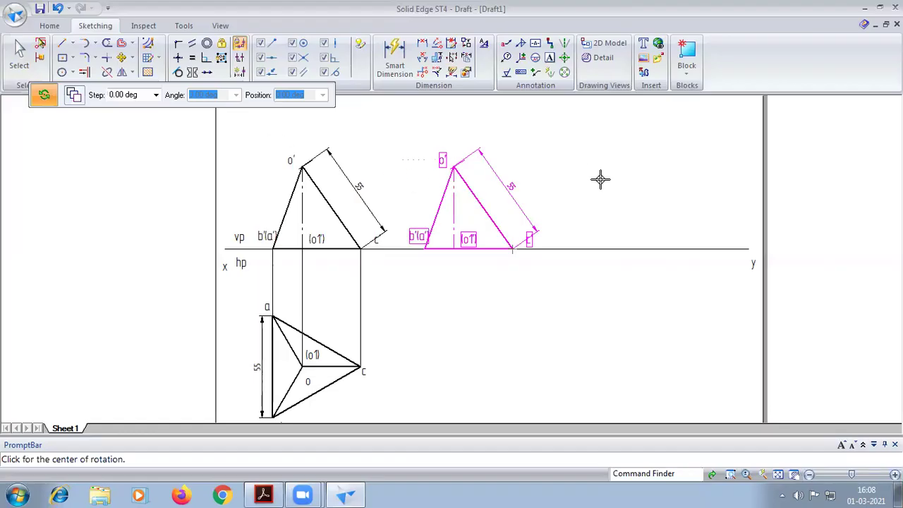
pyautogui.click(508, 246)
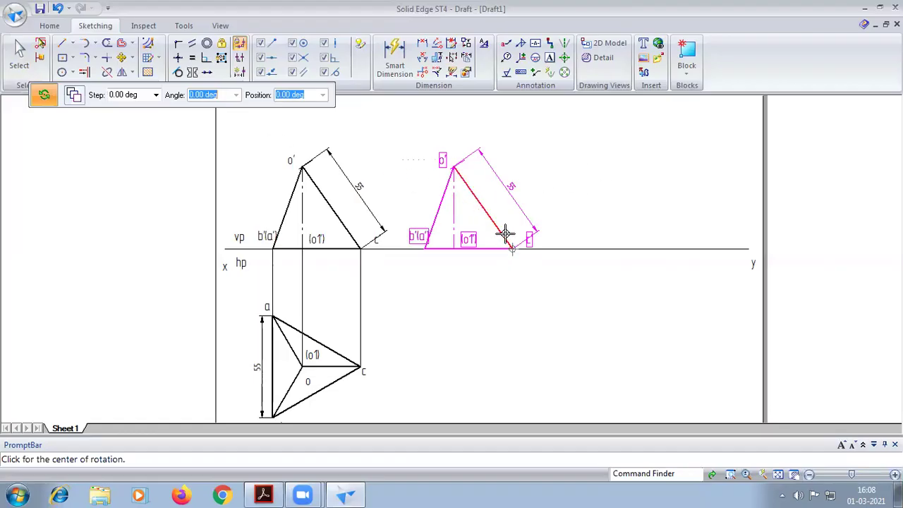
pyautogui.click(456, 167)
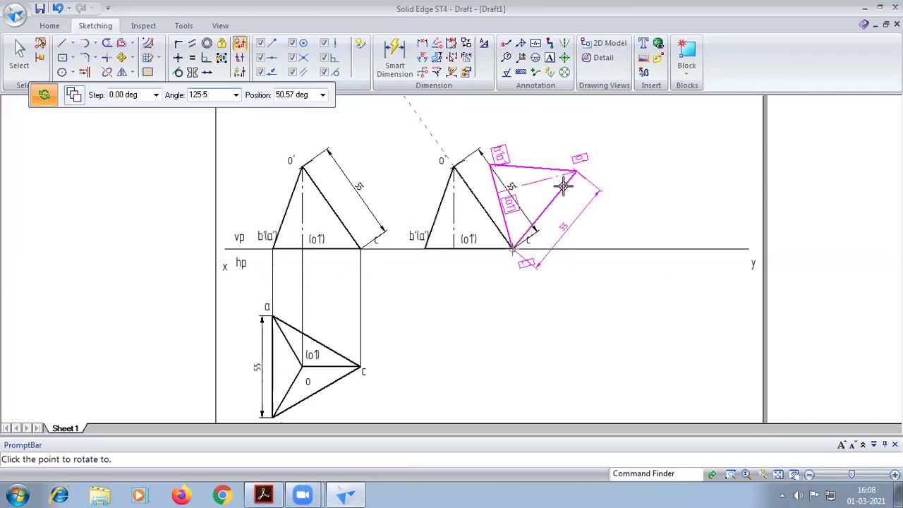
pyautogui.click(263, 494)
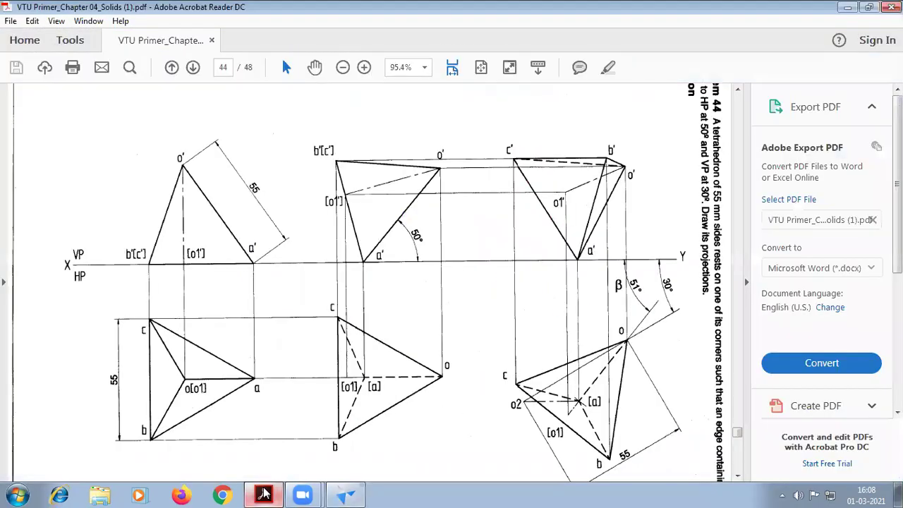
pyautogui.click(345, 495)
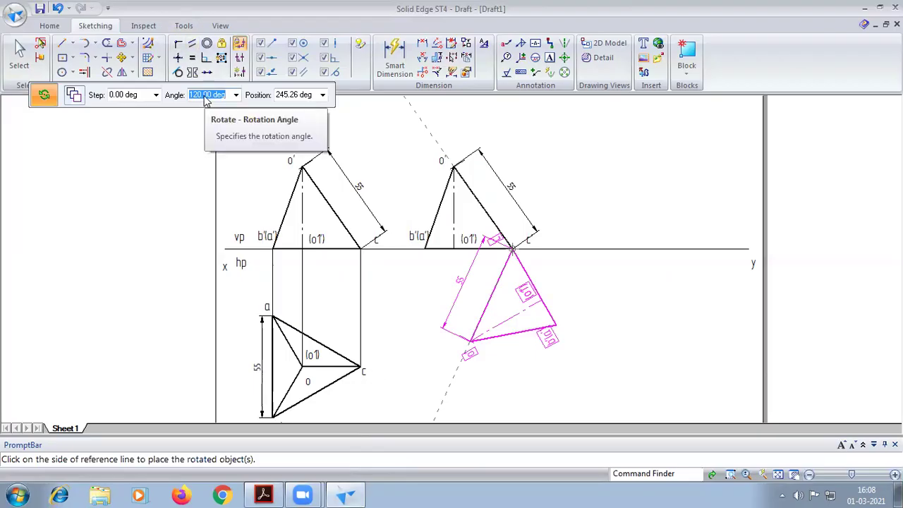
pyautogui.write('125.50')
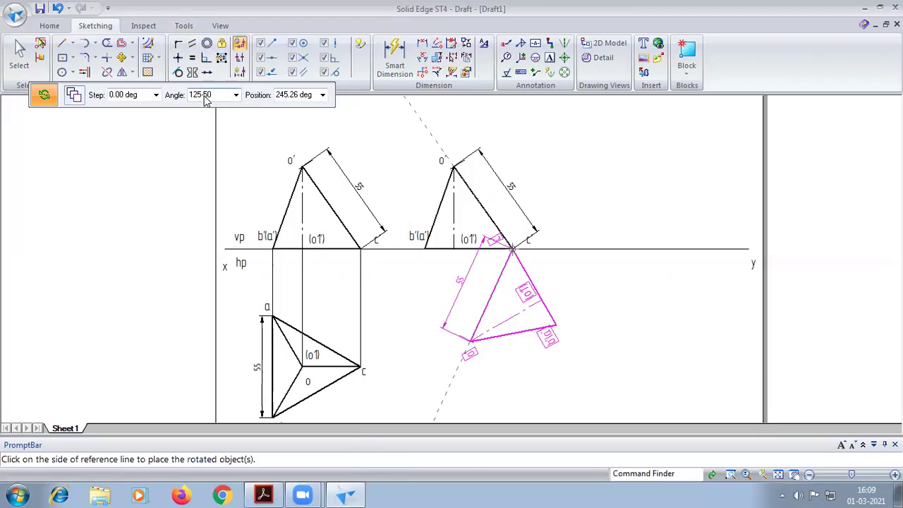
pyautogui.press('Tab')
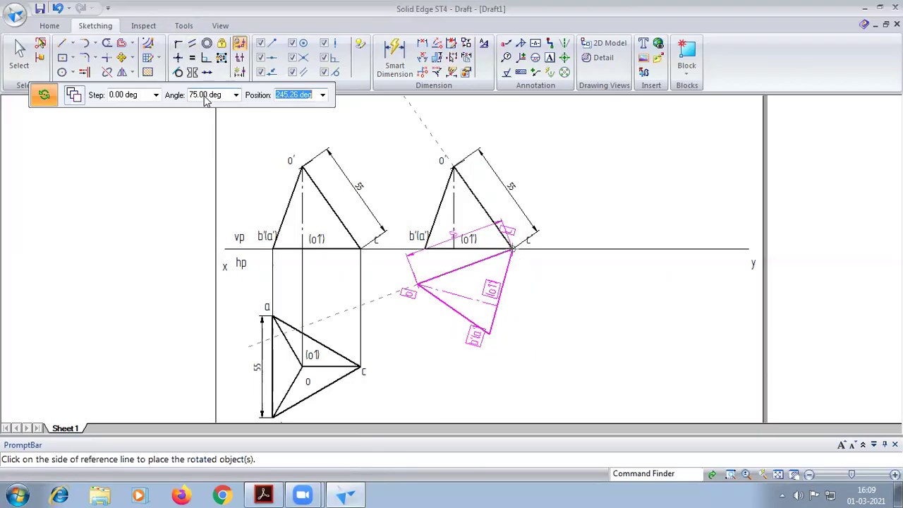
pyautogui.click(539, 207)
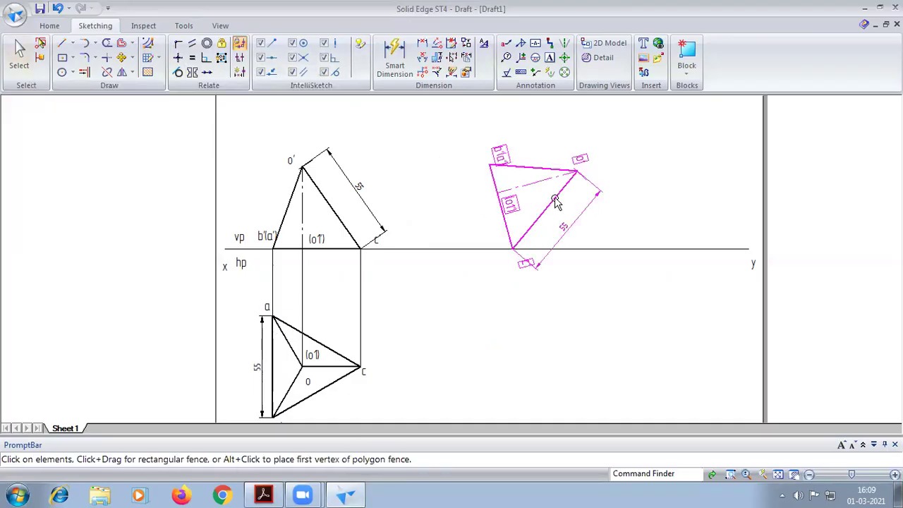
pyautogui.press('Escape')
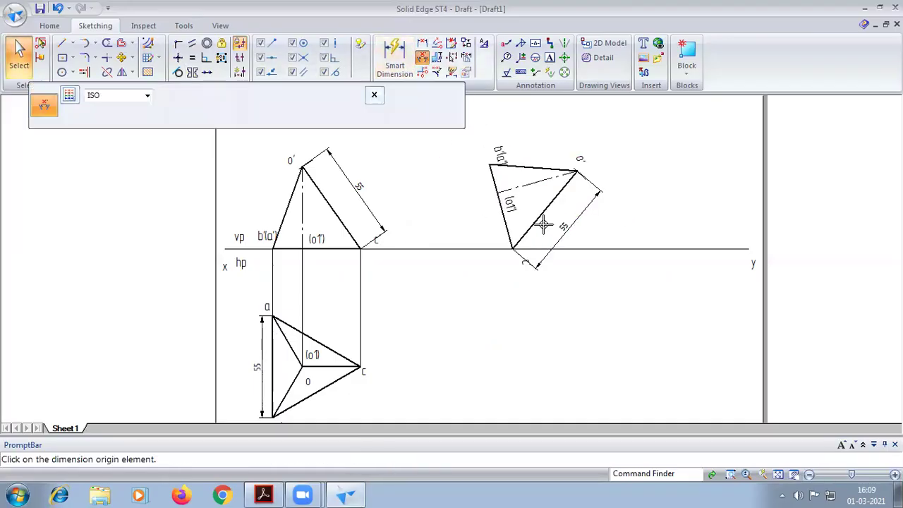
# Step: Dimension the 50° angle between the tilted triangle's edge and the xy line
pyautogui.click(536, 220)
pyautogui.click(545, 247)
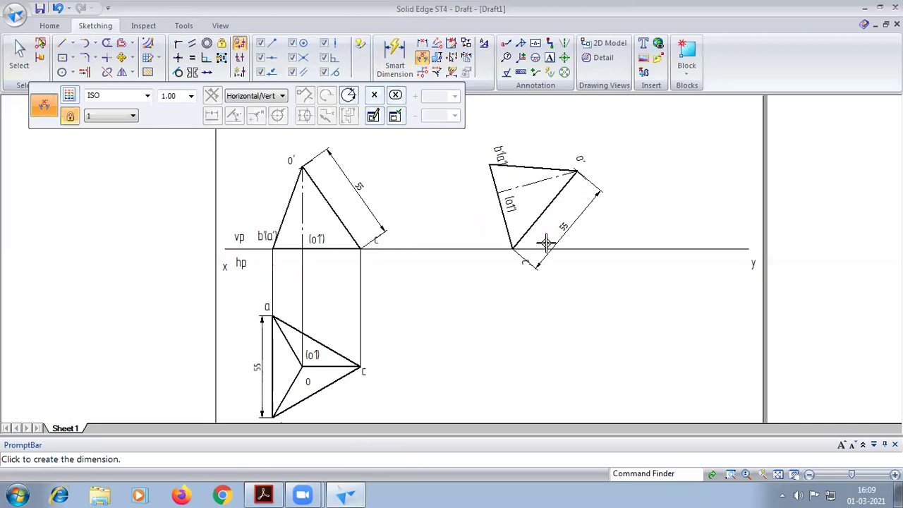
pyautogui.click(546, 243)
# Step: Move the tilted triangle slightly left from its bottom corner
pyautogui.click(19, 53)
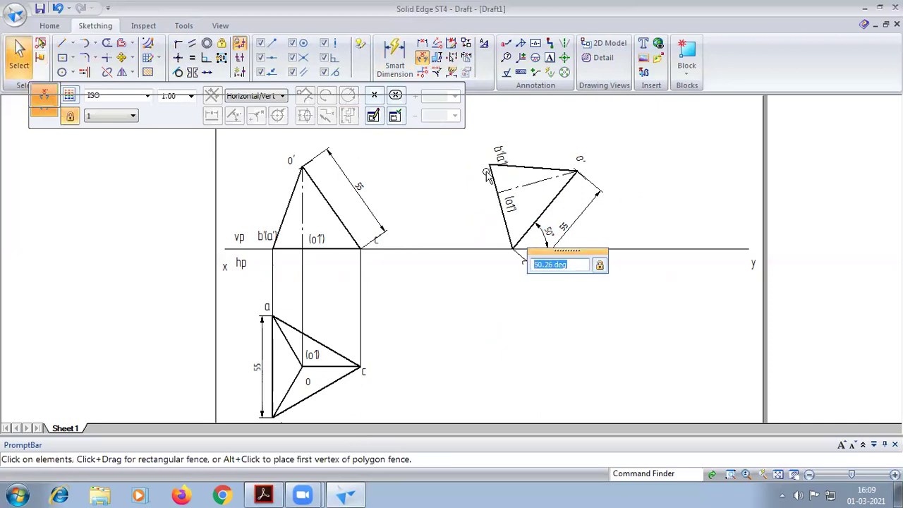
pyautogui.moveTo(437, 128); pyautogui.dragTo(631, 338)
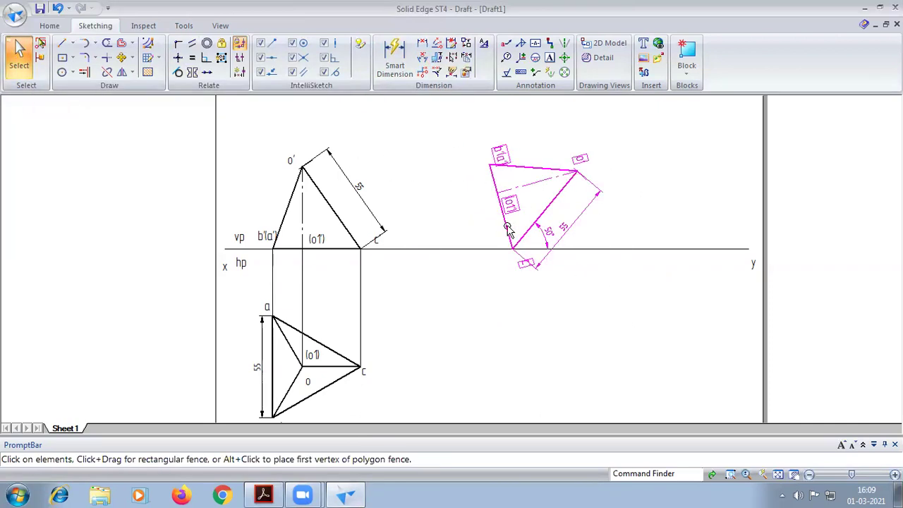
pyautogui.click(121, 57)
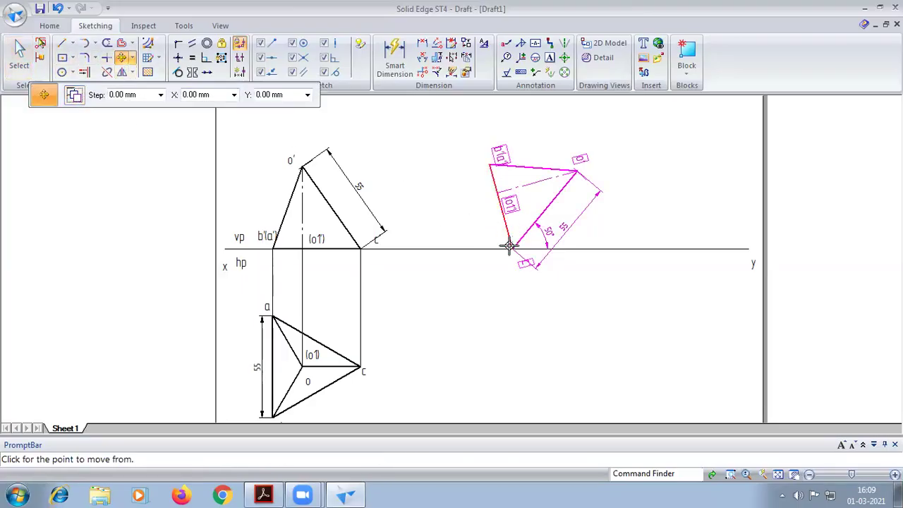
pyautogui.click(510, 249)
pyautogui.click(483, 249)
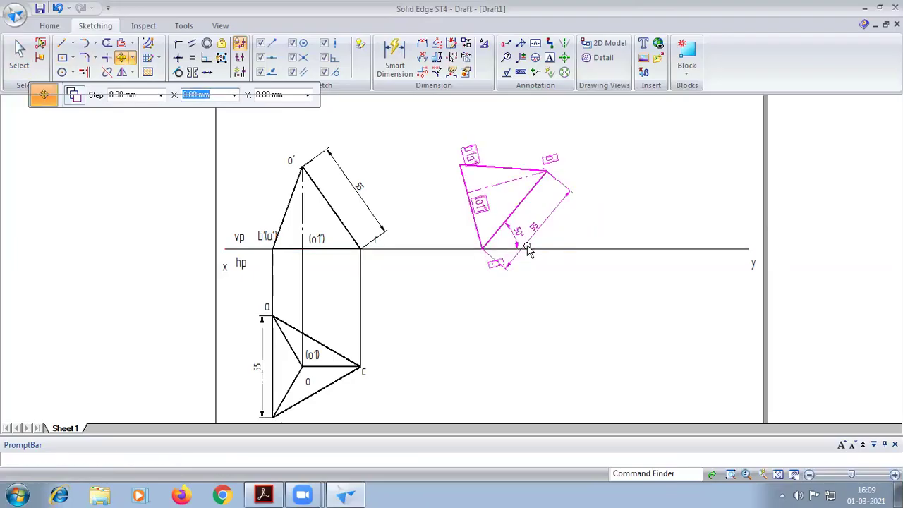
pyautogui.press('Escape')
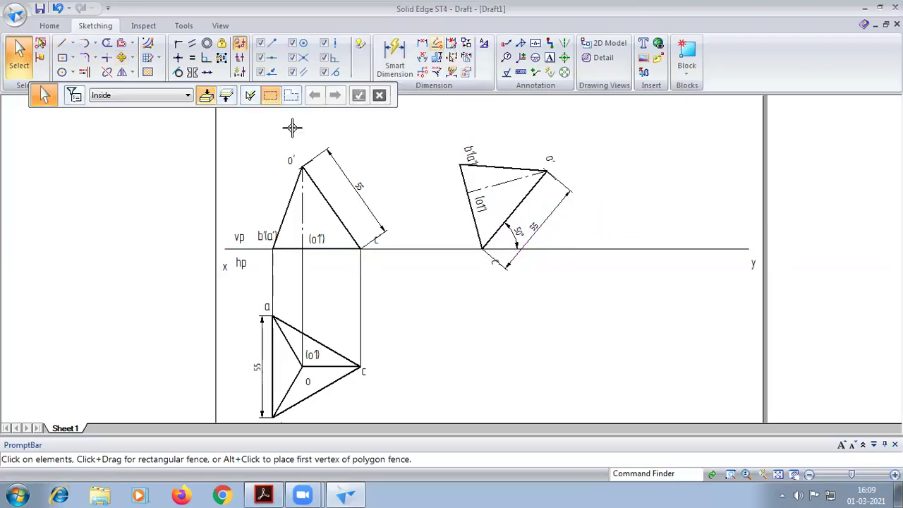
# Step: Draw vertical projectors down from b'(a'), c, o1' and o' of the tilted front view
pyautogui.press('l')
pyautogui.click(198, 101)
pyautogui.click(222, 146)
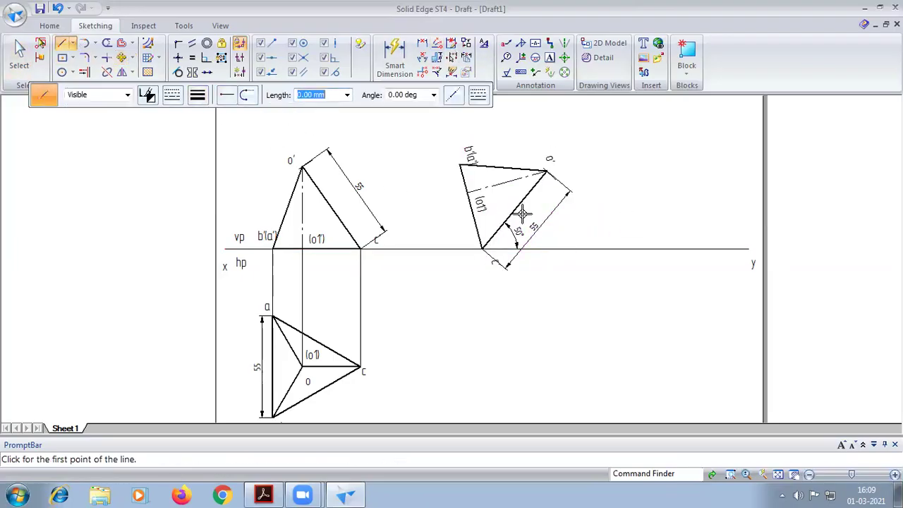
pyautogui.click(459, 167)
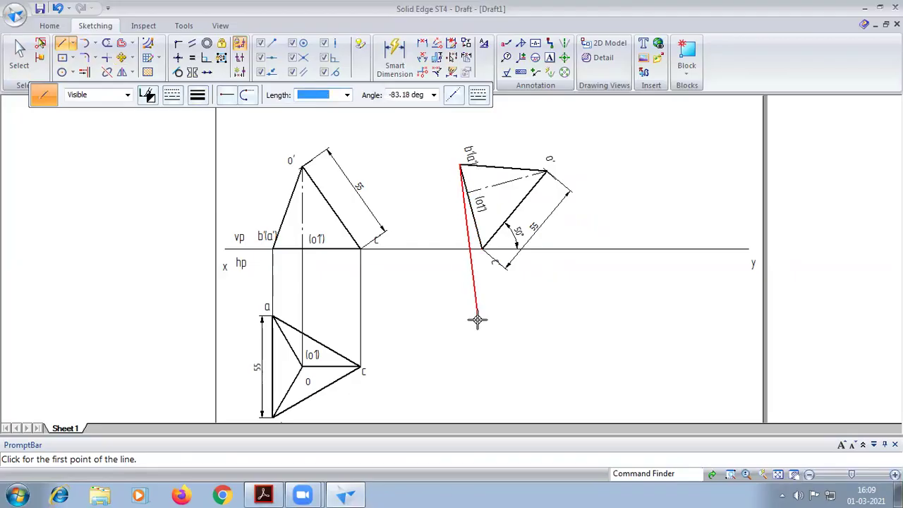
pyautogui.click(457, 419)
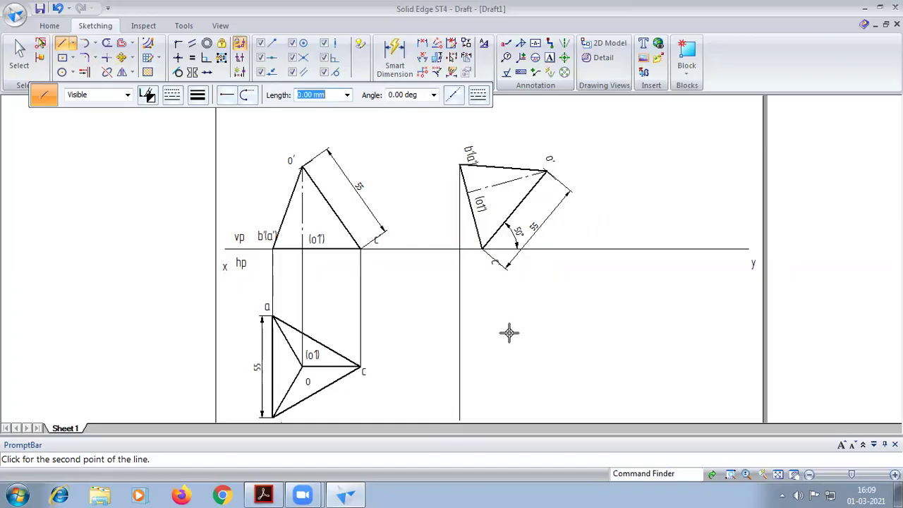
pyautogui.click(777, 474)
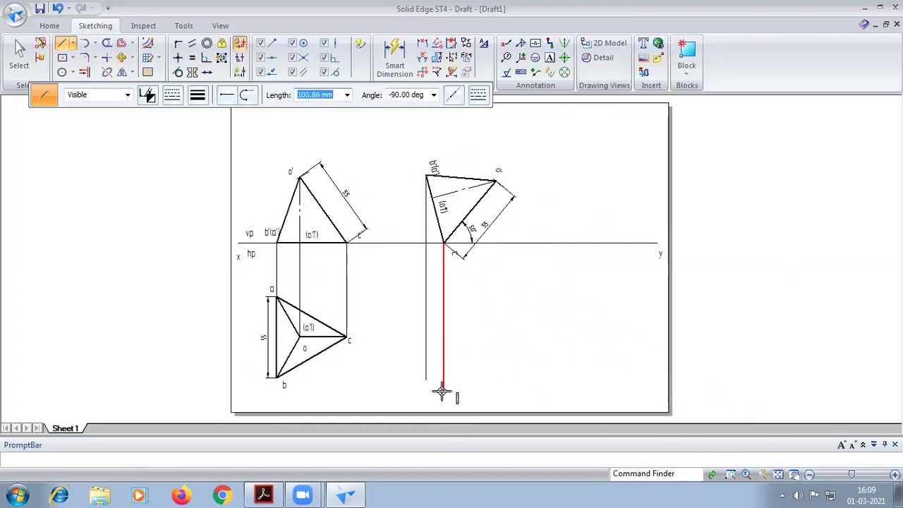
pyautogui.click(442, 392)
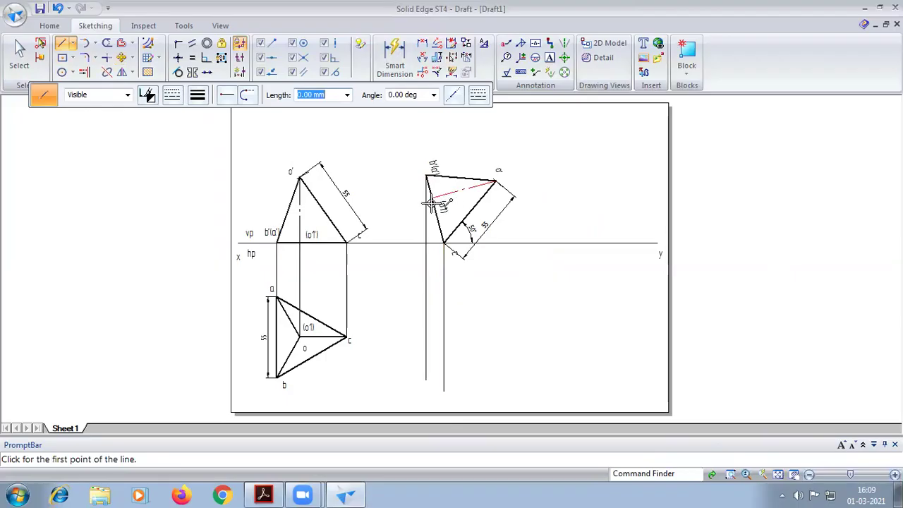
pyautogui.click(432, 401)
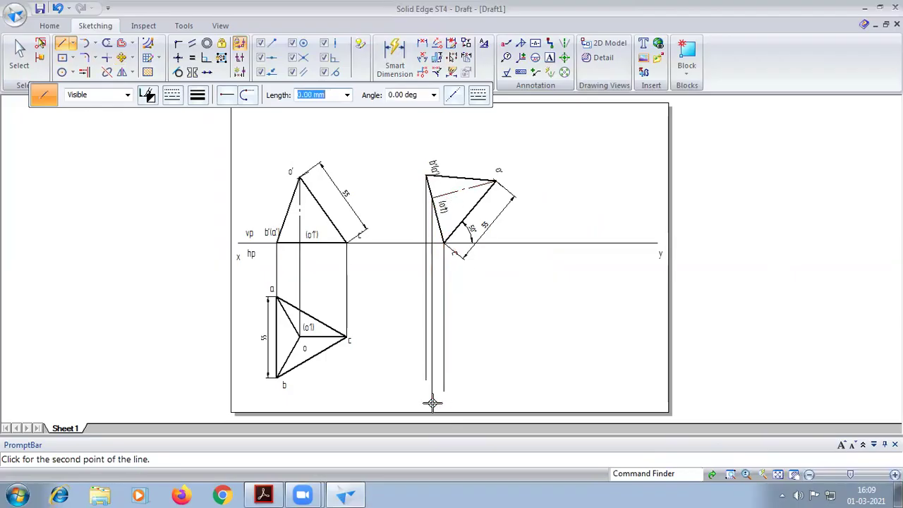
pyautogui.click(496, 182)
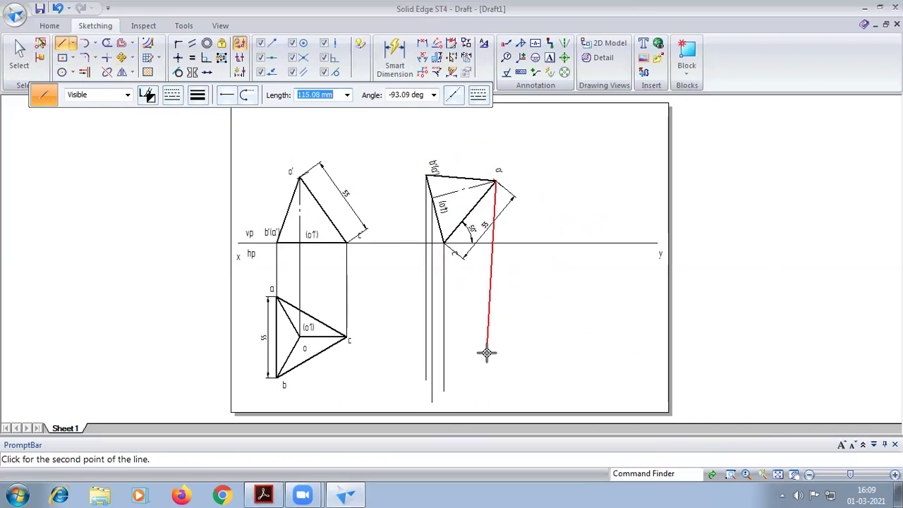
pyautogui.click(496, 389)
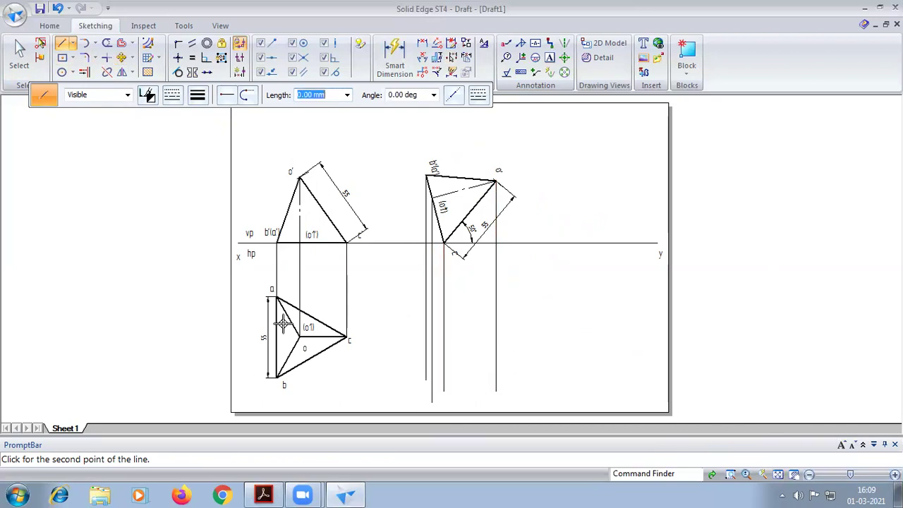
# Step: Draw horizontal projectors rightward from top-view corners a, c and b
pyautogui.click(276, 297)
pyautogui.click(506, 296)
pyautogui.click(348, 338)
pyautogui.click(517, 336)
pyautogui.click(276, 378)
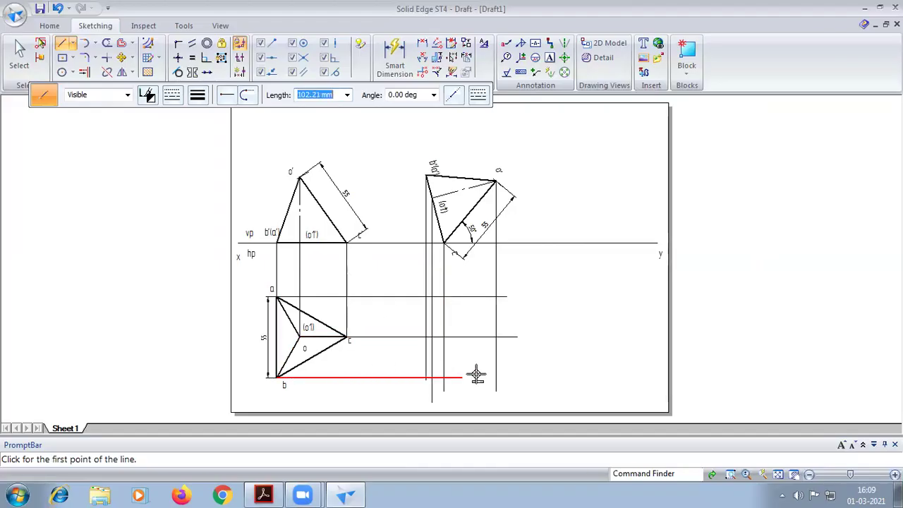
pyautogui.click(526, 378)
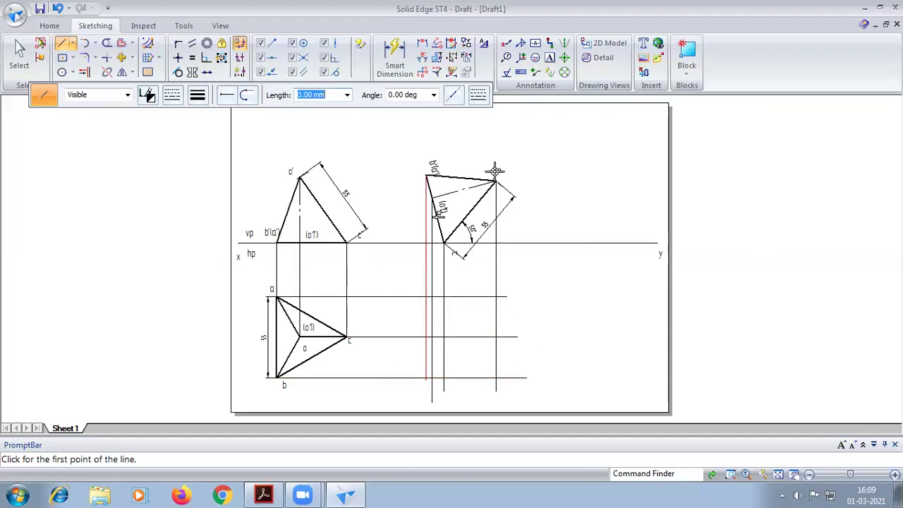
pyautogui.click(549, 57)
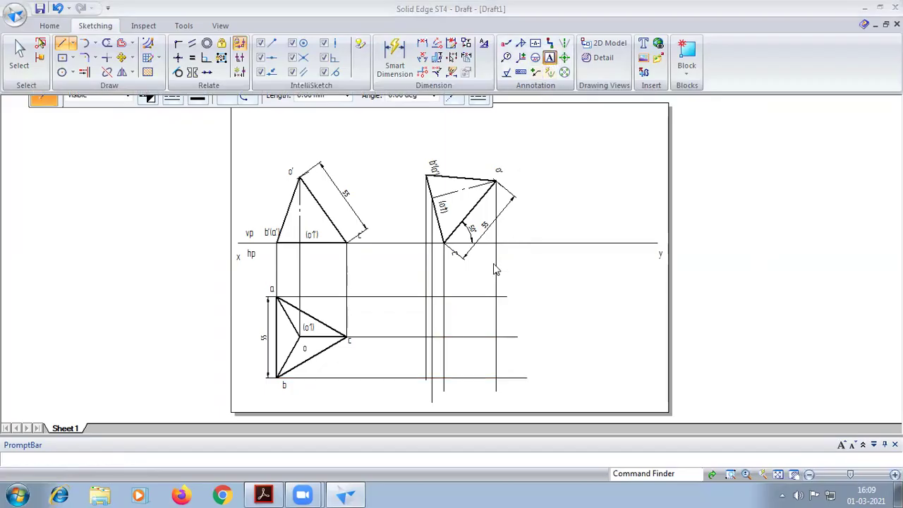
# Step: Label the projector intersections a, b, c and o1 of the new top view
pyautogui.click(419, 279)
pyautogui.write('a')
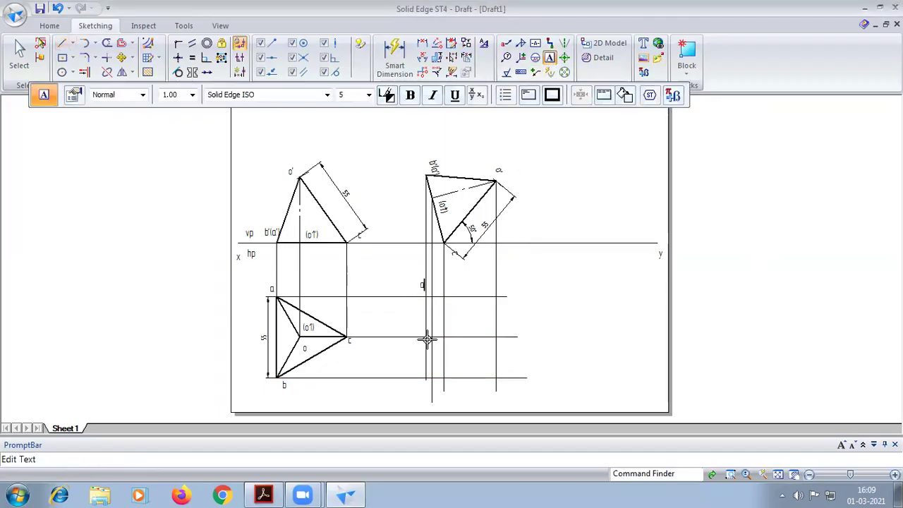
pyautogui.click(419, 379)
pyautogui.write('b')
pyautogui.click(505, 338)
pyautogui.write('c')
pyautogui.click(433, 322)
pyautogui.write('o1')
# Step: Reposition the c label beside its projector and add label o
pyautogui.click(19, 51)
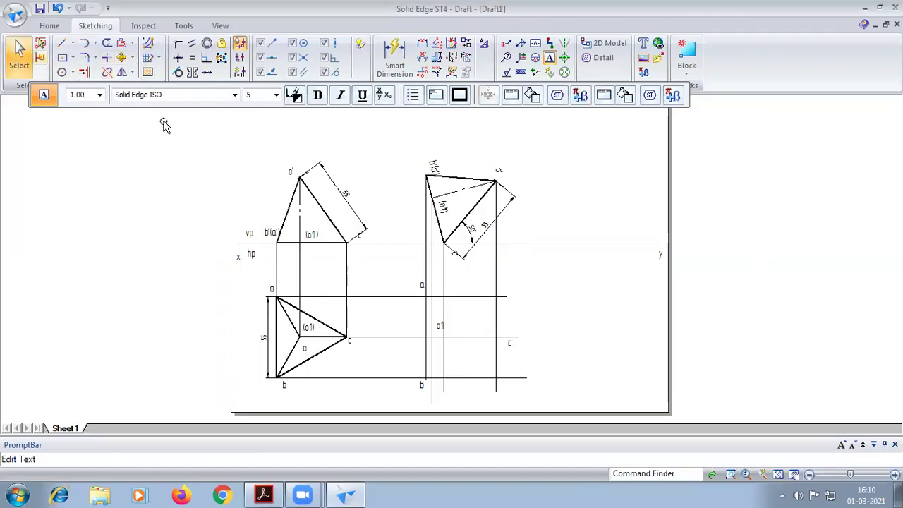
pyautogui.click(512, 346)
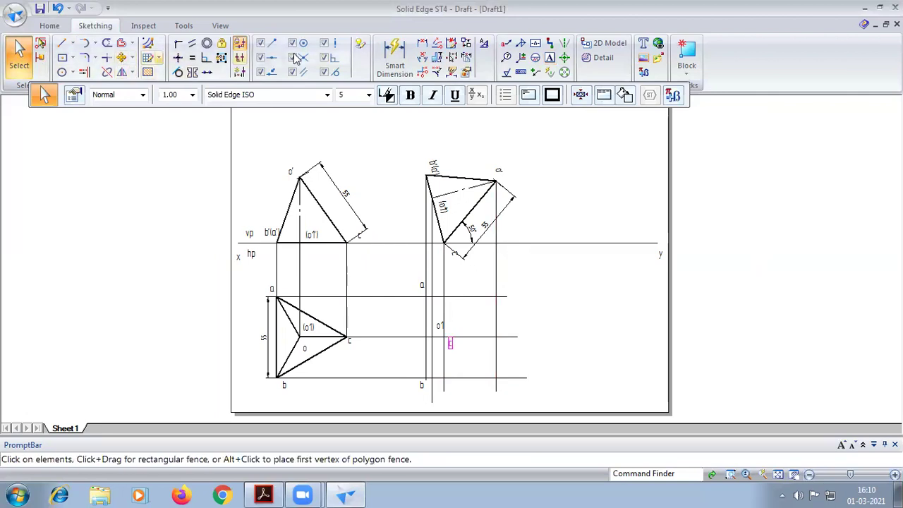
pyautogui.click(551, 58)
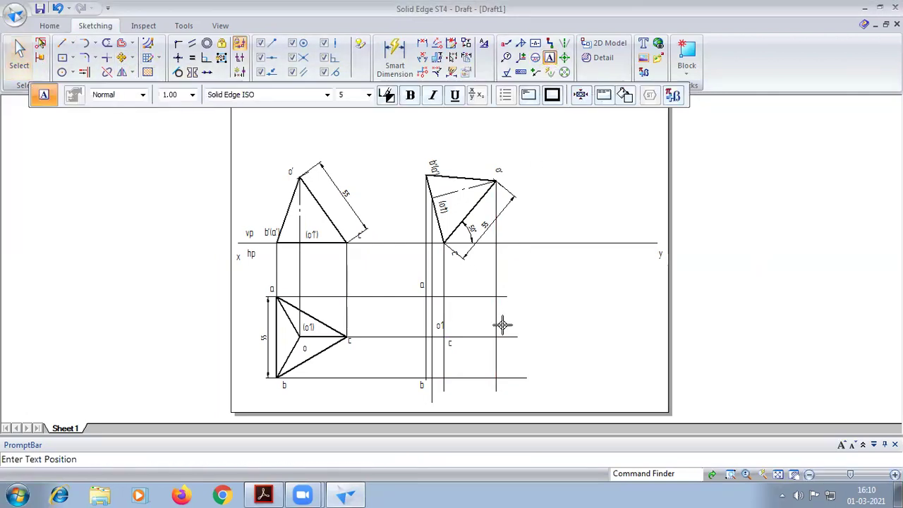
pyautogui.click(520, 287)
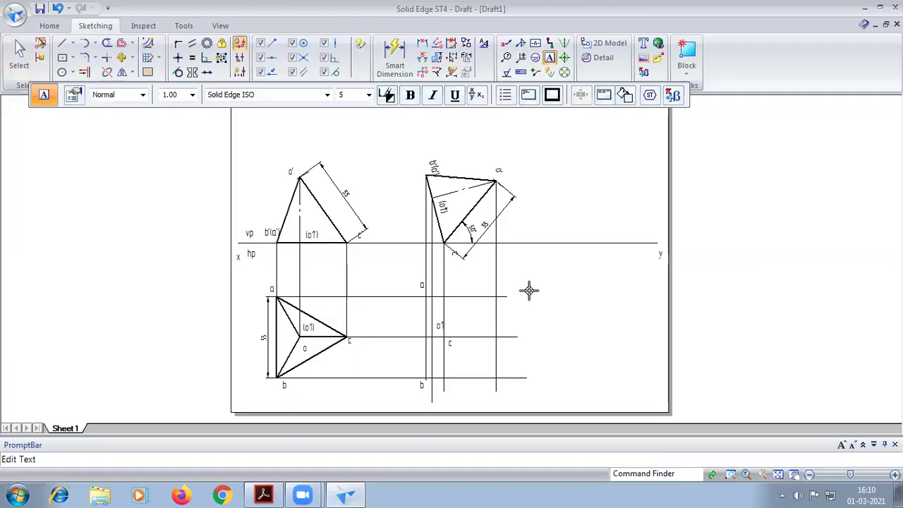
pyautogui.write('o')
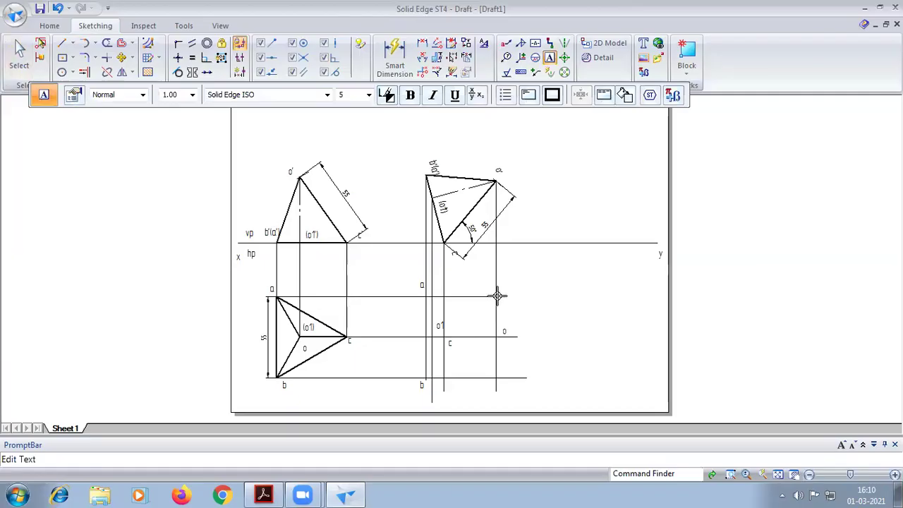
pyautogui.click(62, 43)
# Step: Draw the new top view's outline a–o–b–a in thin 0.13 mm lines
pyautogui.click(206, 98)
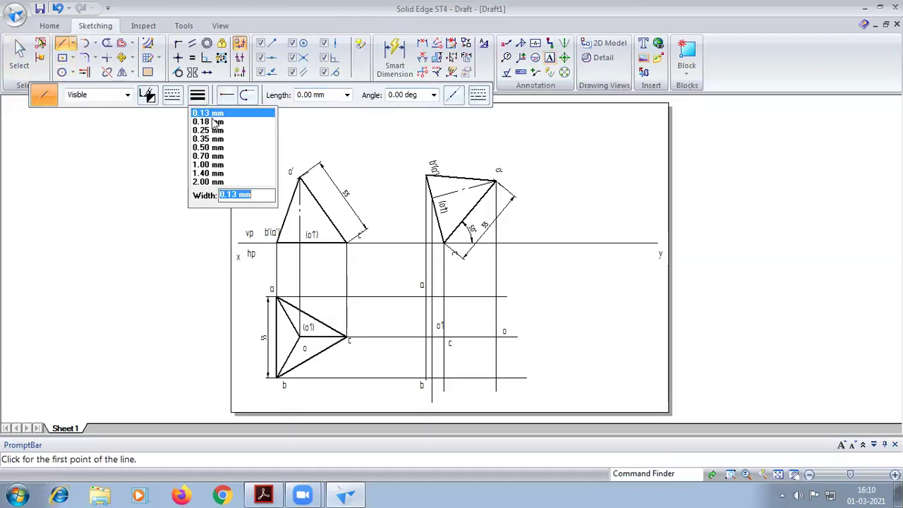
pyautogui.click(211, 148)
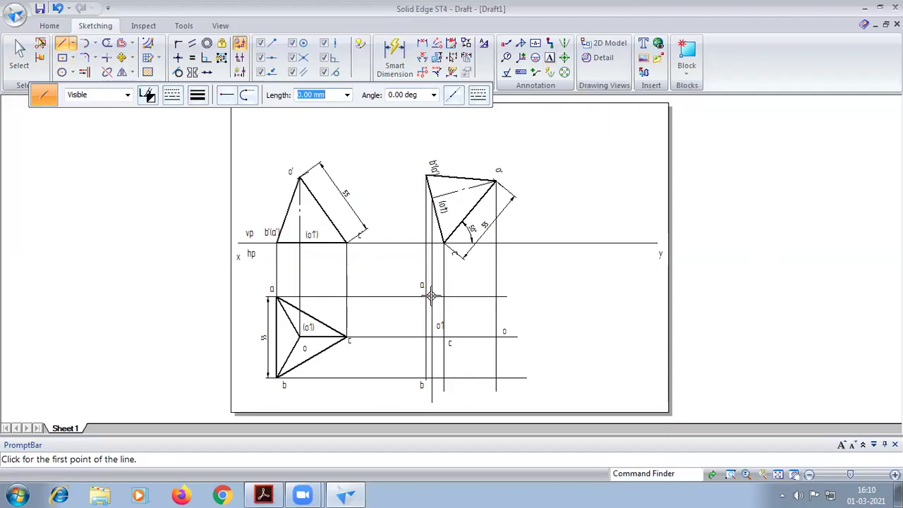
pyautogui.scroll(2, 425, 290)
pyautogui.click(425, 294)
pyautogui.click(534, 356)
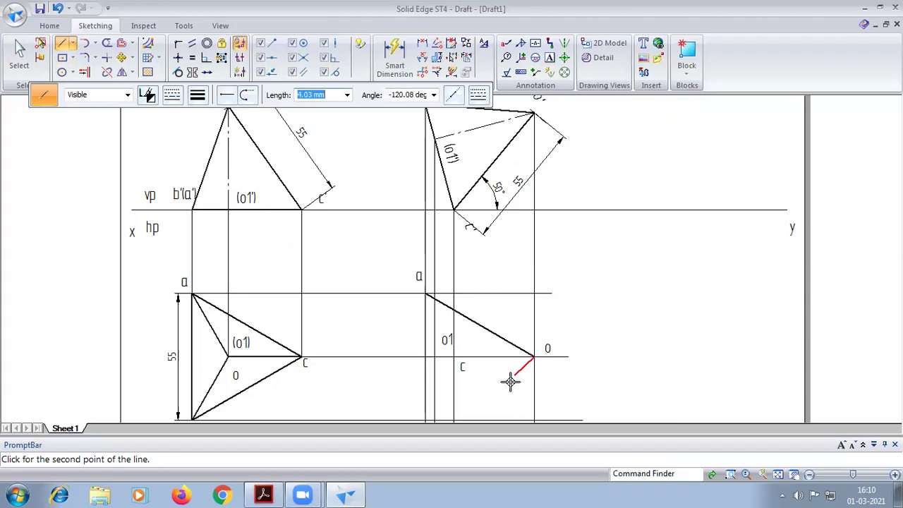
pyautogui.click(778, 474)
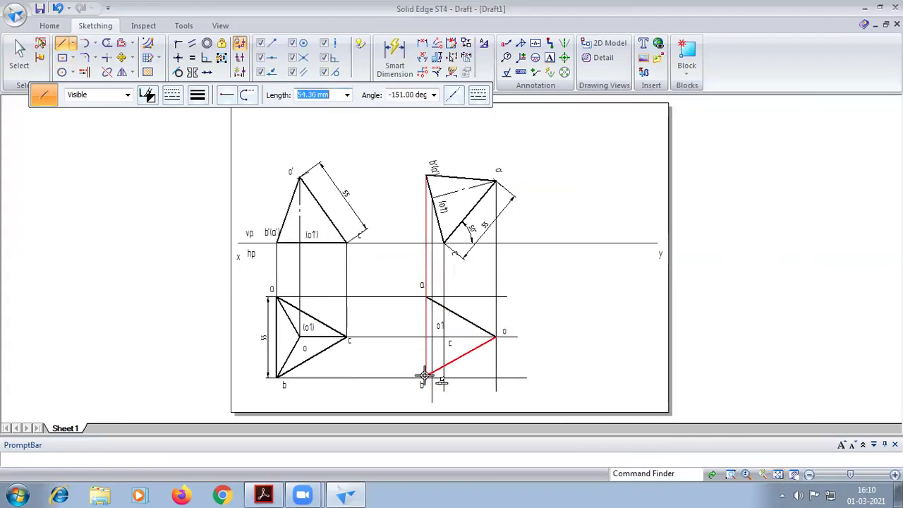
pyautogui.scroll(4, 423, 373)
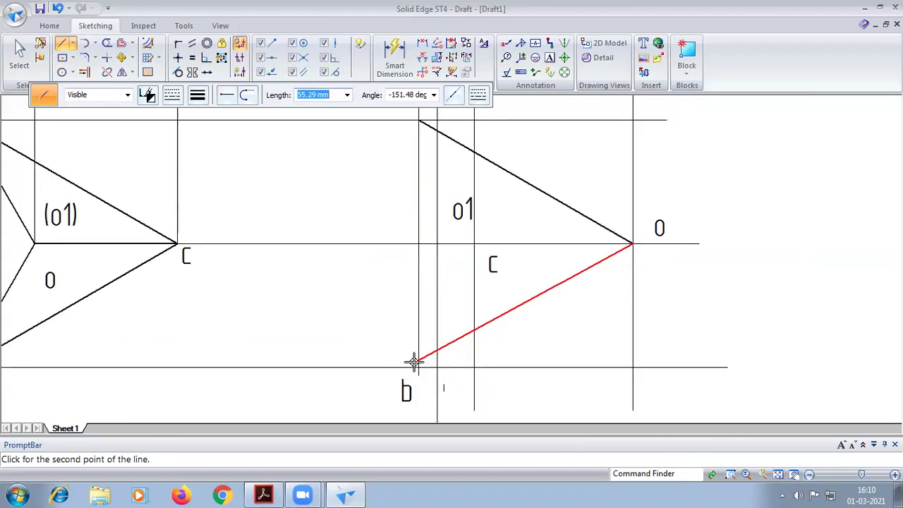
pyautogui.click(419, 367)
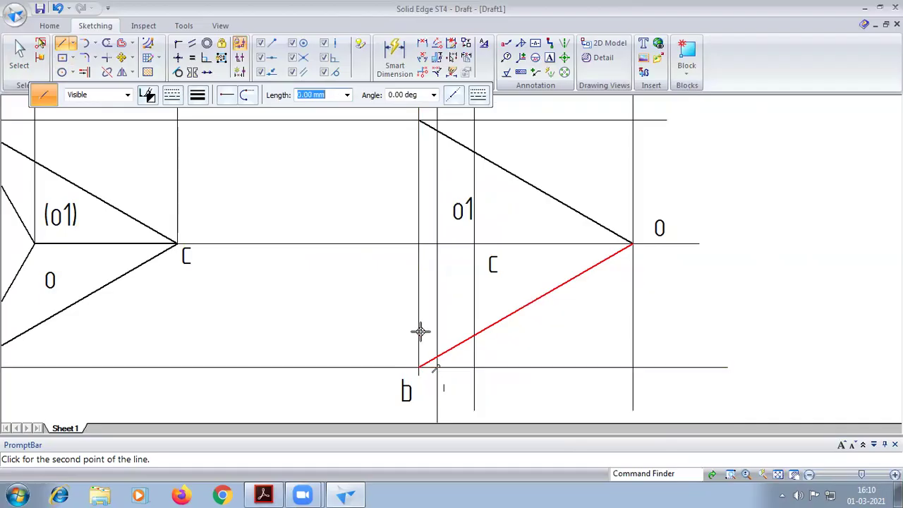
pyautogui.click(419, 122)
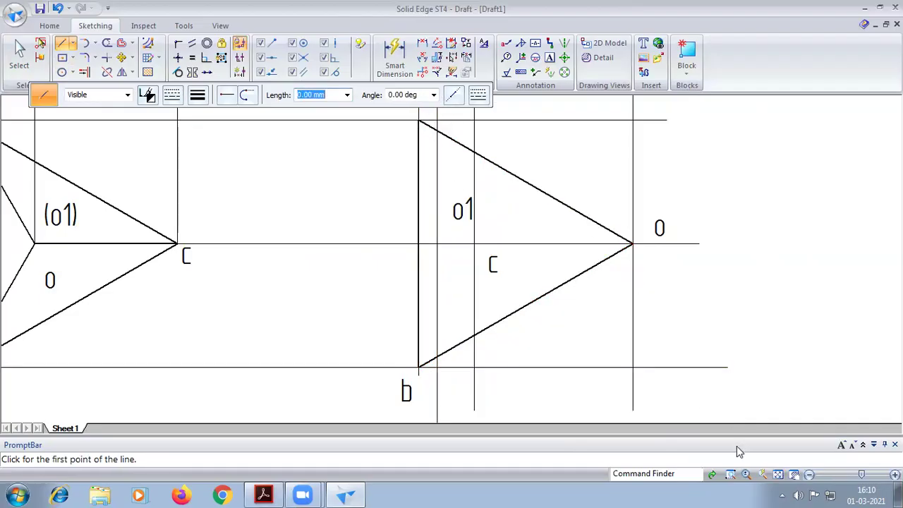
# Step: Add edges from a to c and c to b, then bring up the reference PDF
pyautogui.click(764, 474)
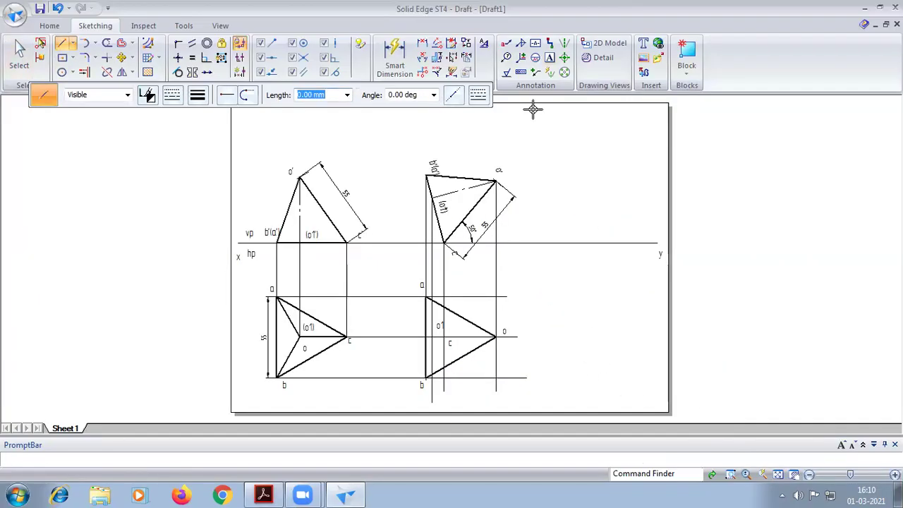
pyautogui.scroll(1, 425, 324)
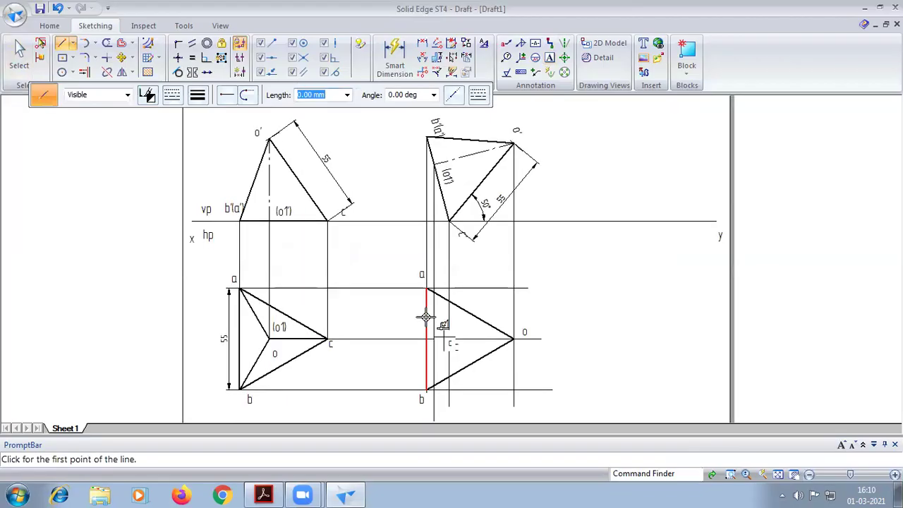
pyautogui.click(426, 289)
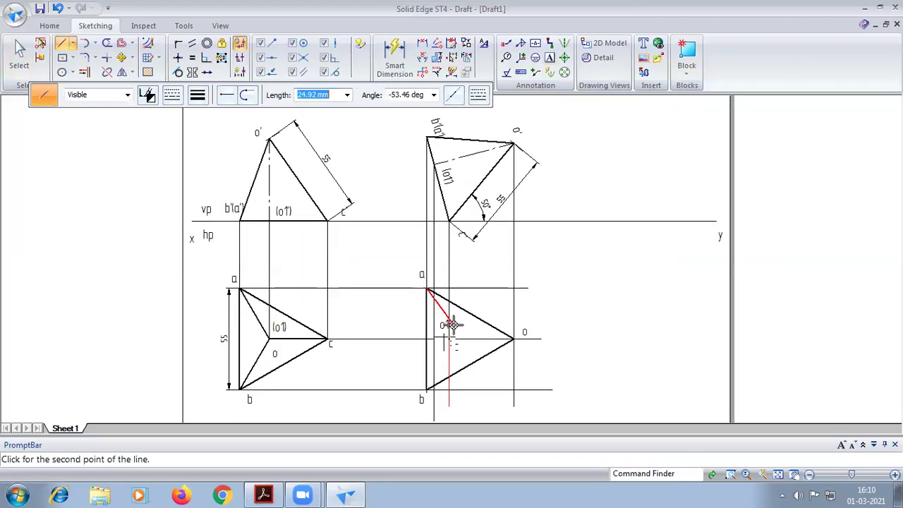
pyautogui.scroll(2, 446, 316)
pyautogui.click(451, 337)
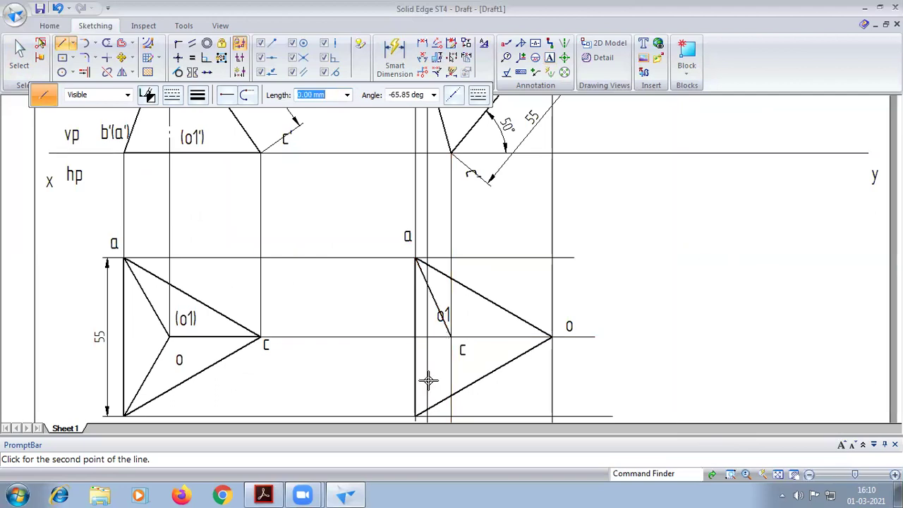
pyautogui.click(414, 411)
pyautogui.rightClick(463, 364)
pyautogui.scroll(-2, 471, 347)
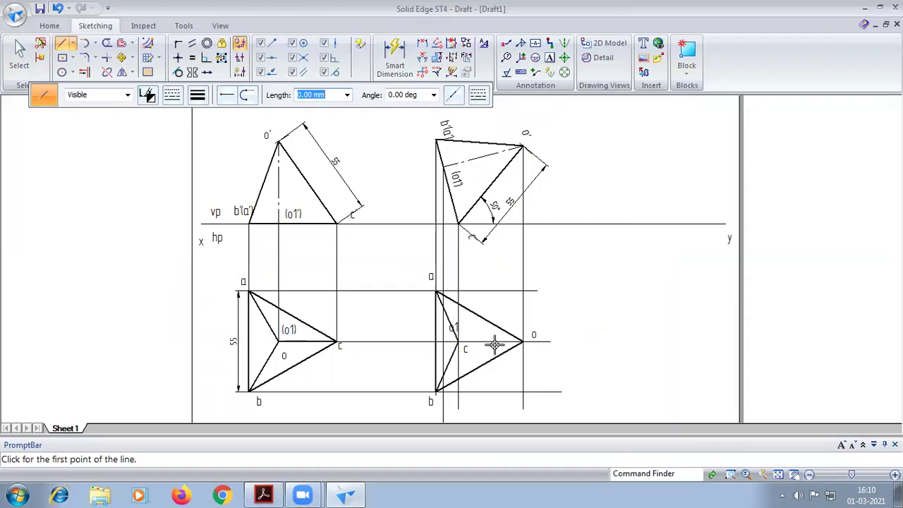
pyautogui.click(277, 492)
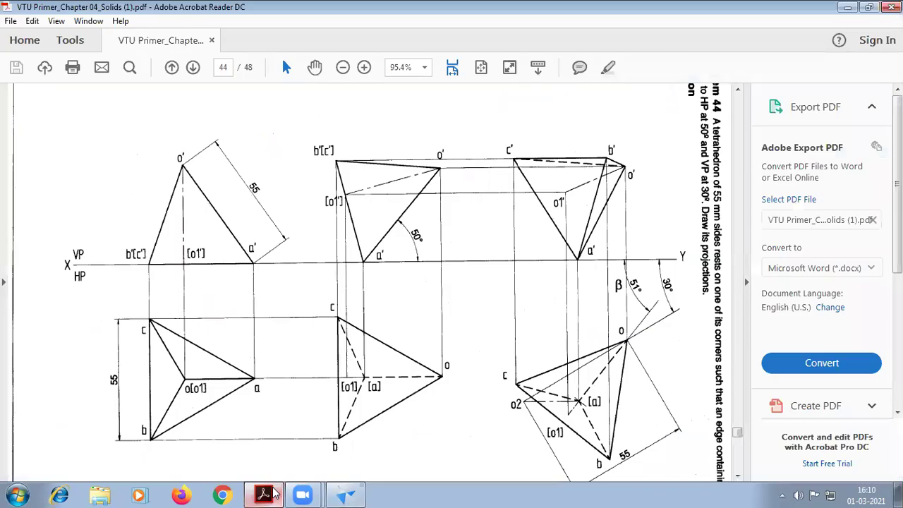
# Step: Change edges a–c and b–c to dashed hidden lines
pyautogui.click(355, 492)
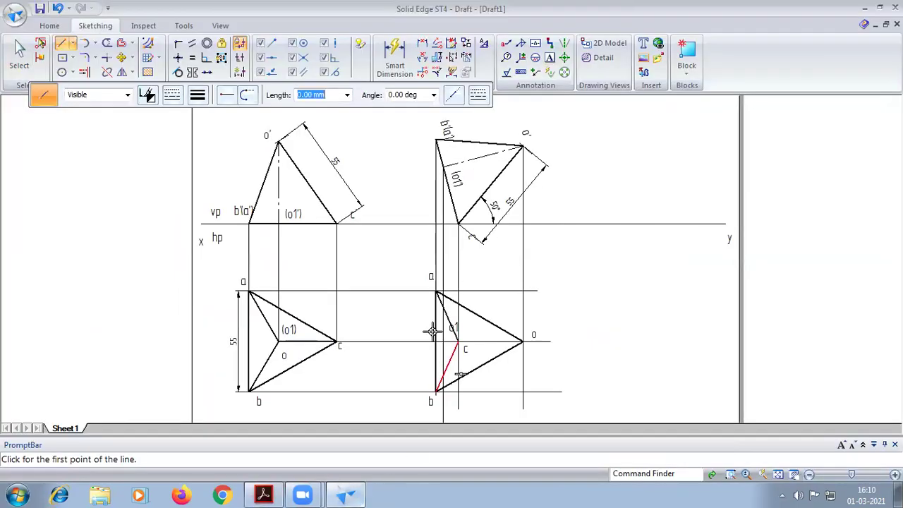
pyautogui.click(20, 60)
pyautogui.click(451, 321)
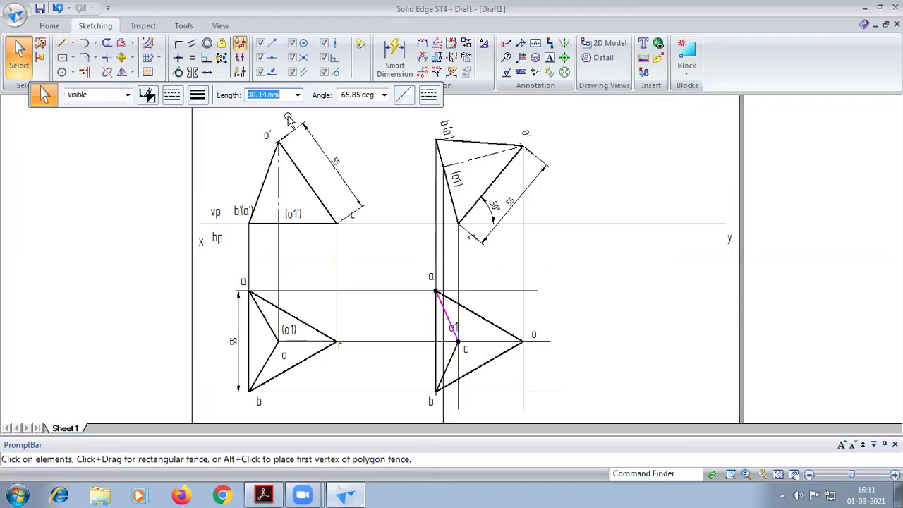
pyautogui.click(177, 99)
pyautogui.click(189, 129)
pyautogui.click(448, 364)
pyautogui.click(172, 97)
pyautogui.click(189, 135)
# Step: Draw a continuous line from c to o, comparing against the reference PDF
pyautogui.click(61, 43)
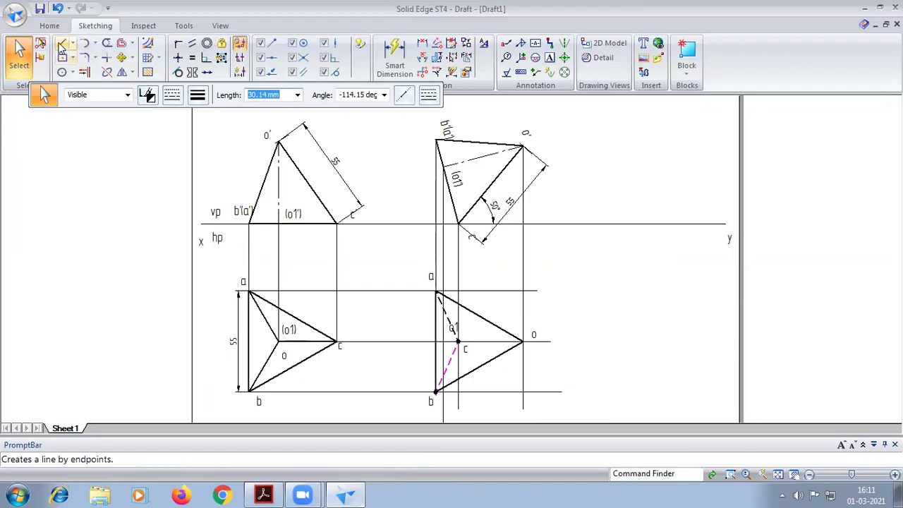
pyautogui.click(173, 97)
pyautogui.click(189, 131)
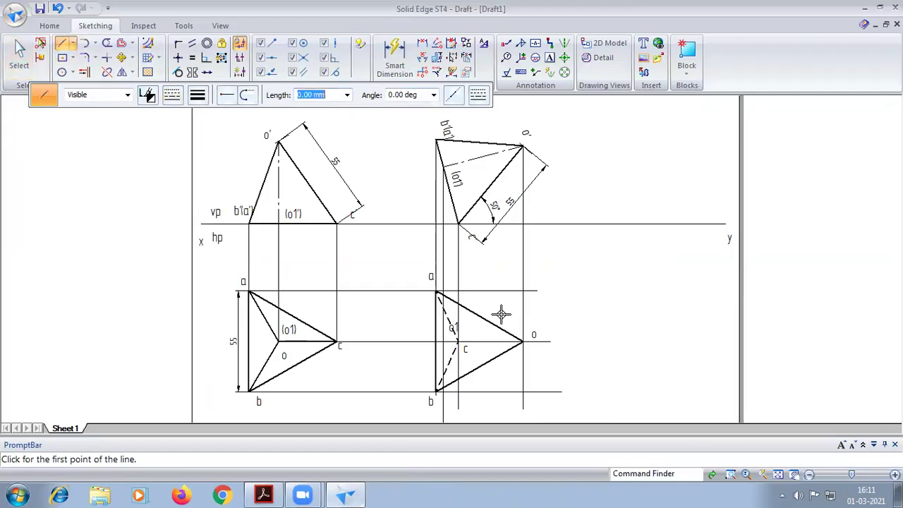
pyautogui.click(459, 341)
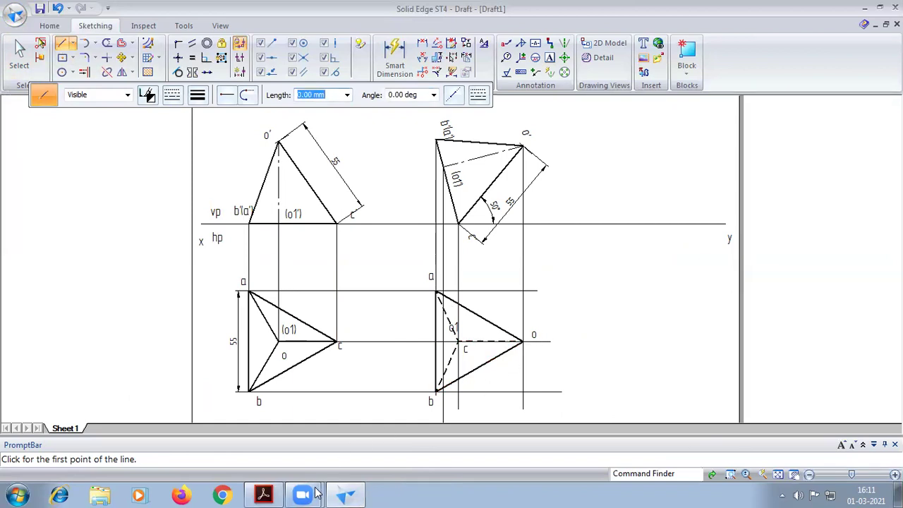
pyautogui.click(271, 493)
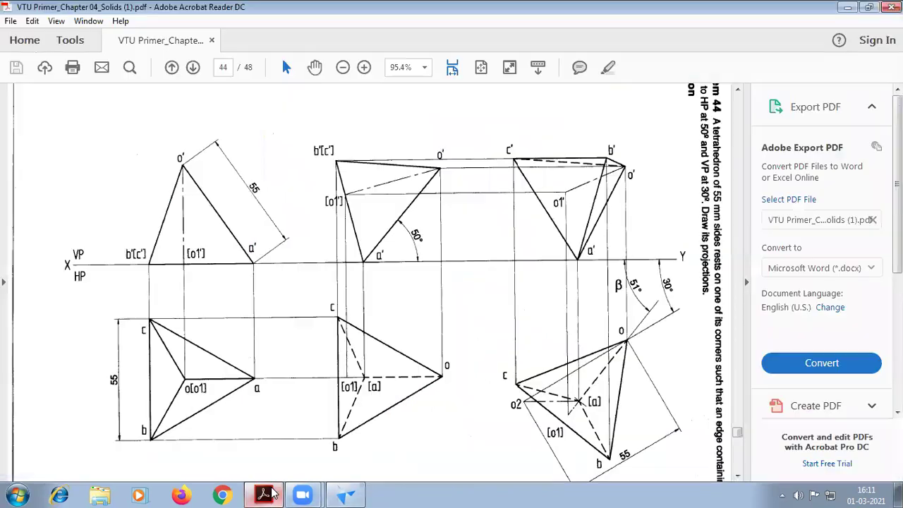
pyautogui.click(345, 495)
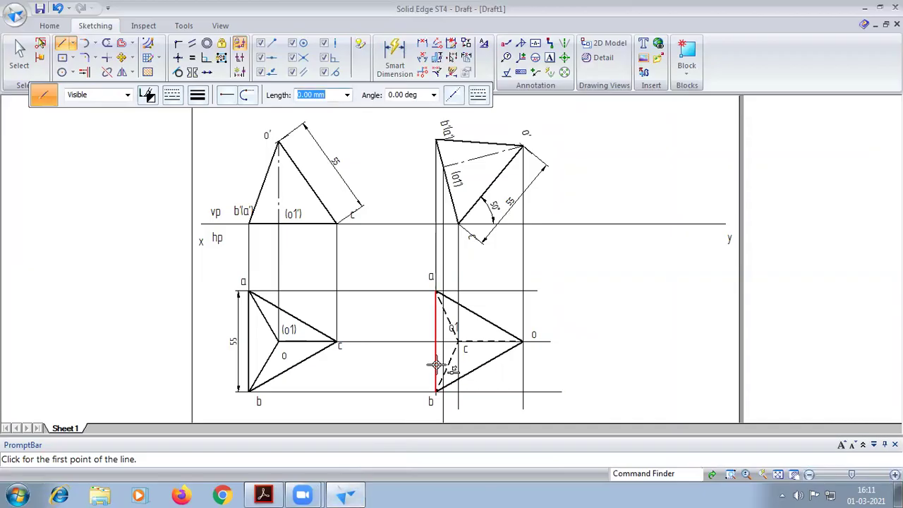
pyautogui.scroll(1, 434, 366)
pyautogui.click(172, 94)
pyautogui.click(191, 146)
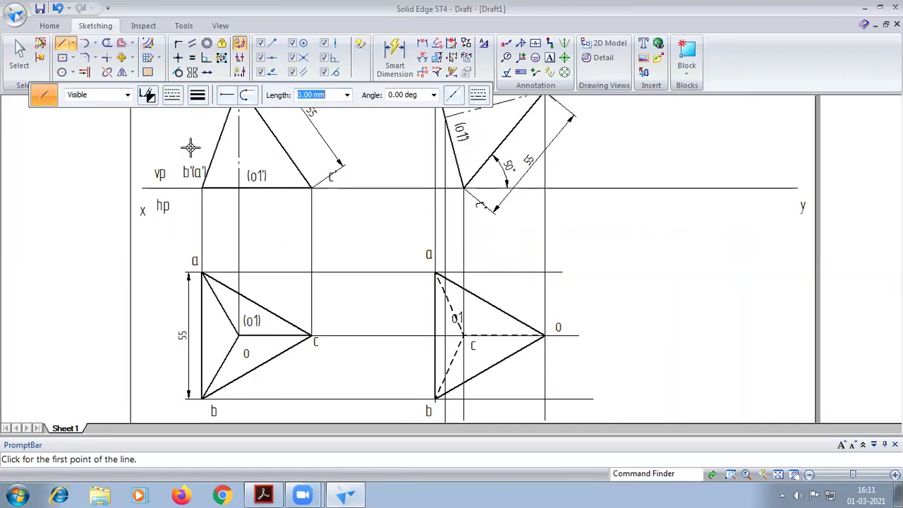
pyautogui.click(443, 336)
pyautogui.click(543, 336)
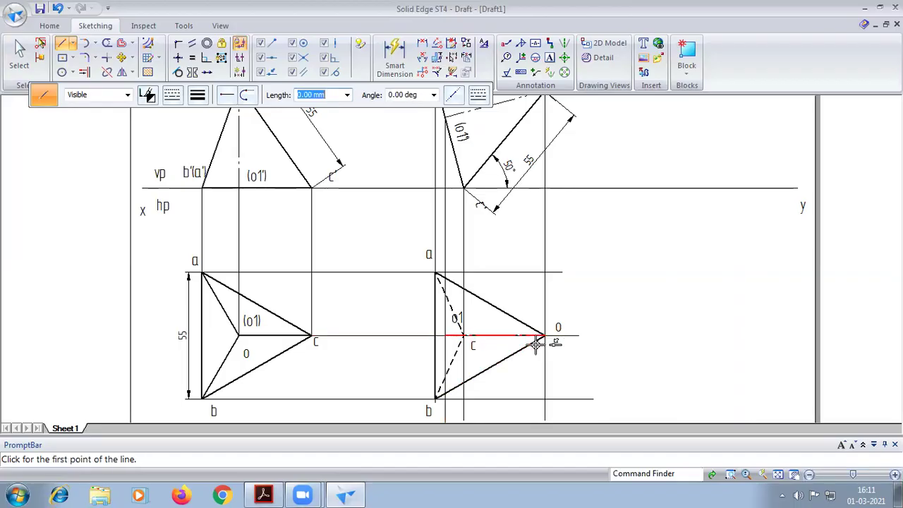
pyautogui.click(336, 493)
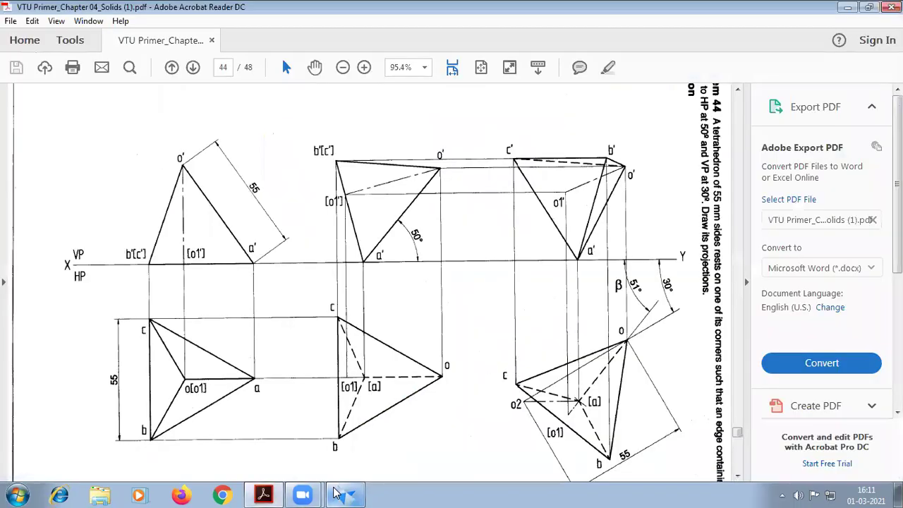
pyautogui.click(336, 492)
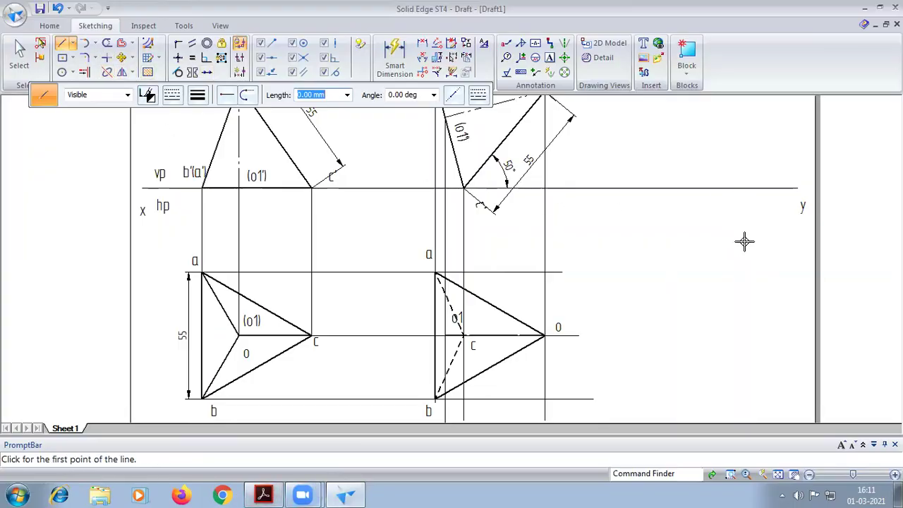
# Step: Draw a horizontal line right of the views and a line at -150° from it
pyautogui.click(171, 95)
pyautogui.click(201, 137)
pyautogui.click(645, 243)
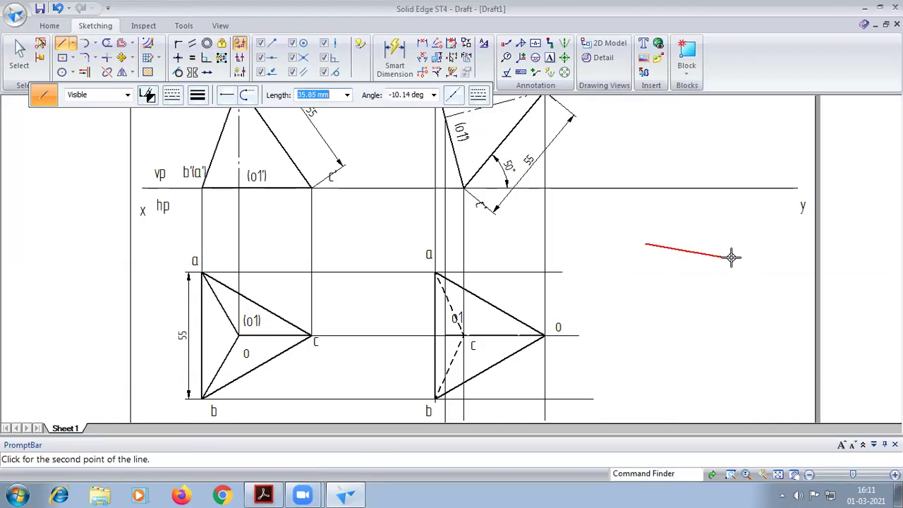
pyautogui.click(783, 243)
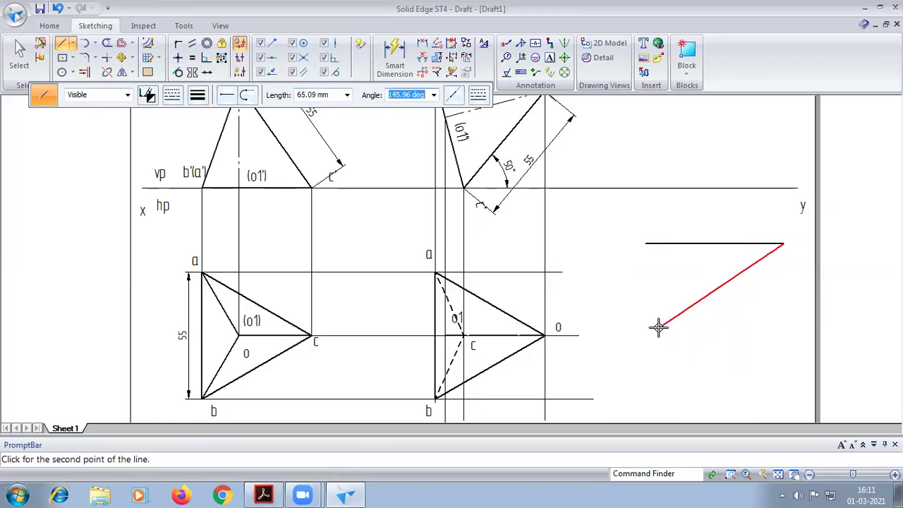
pyautogui.write('-150')
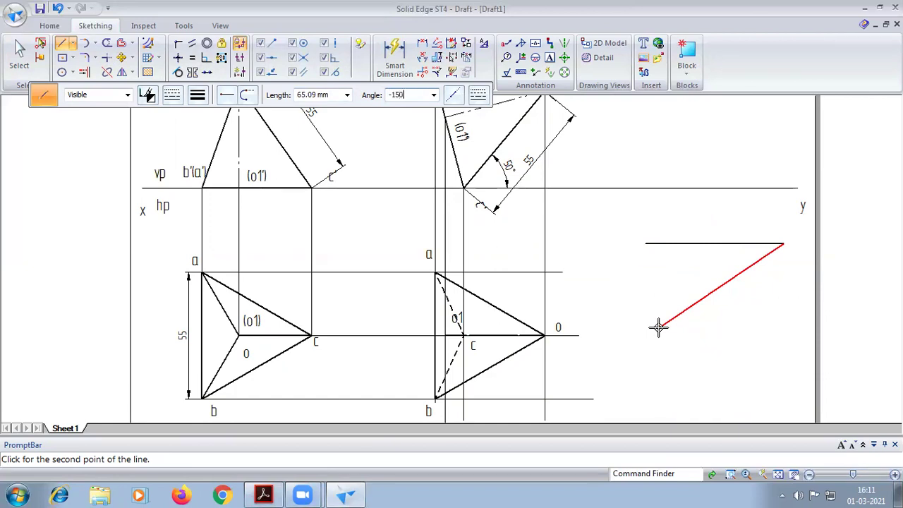
pyautogui.press('Return')
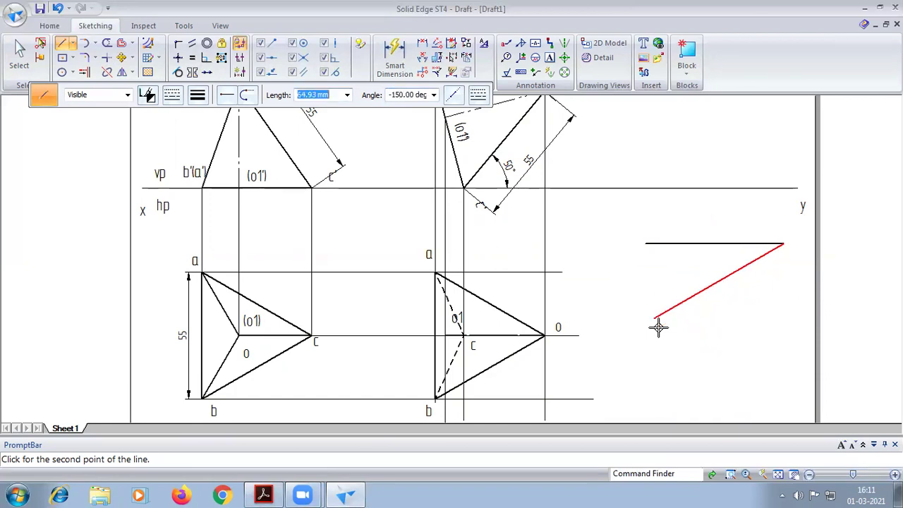
pyautogui.click(639, 345)
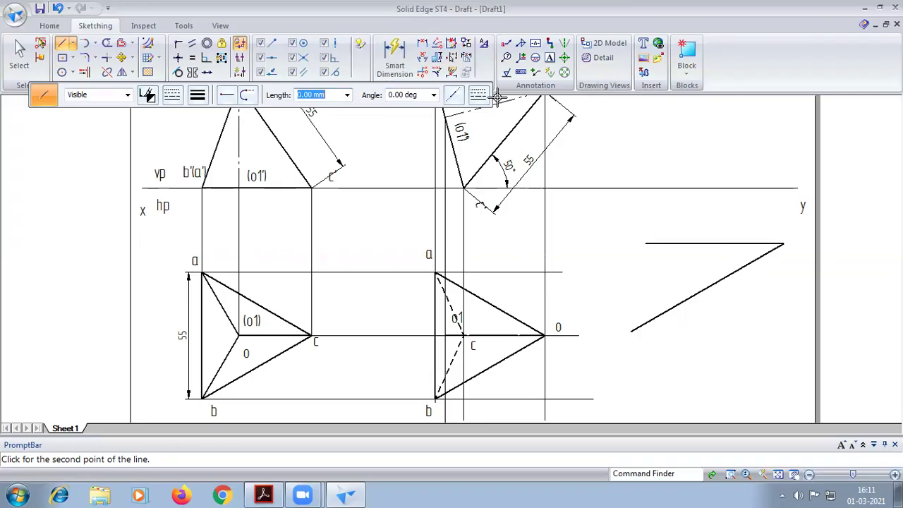
# Step: Dimension the 30° angle between the inclined and horizontal lines
pyautogui.click(422, 58)
pyautogui.click(720, 279)
pyautogui.click(729, 243)
pyautogui.click(727, 254)
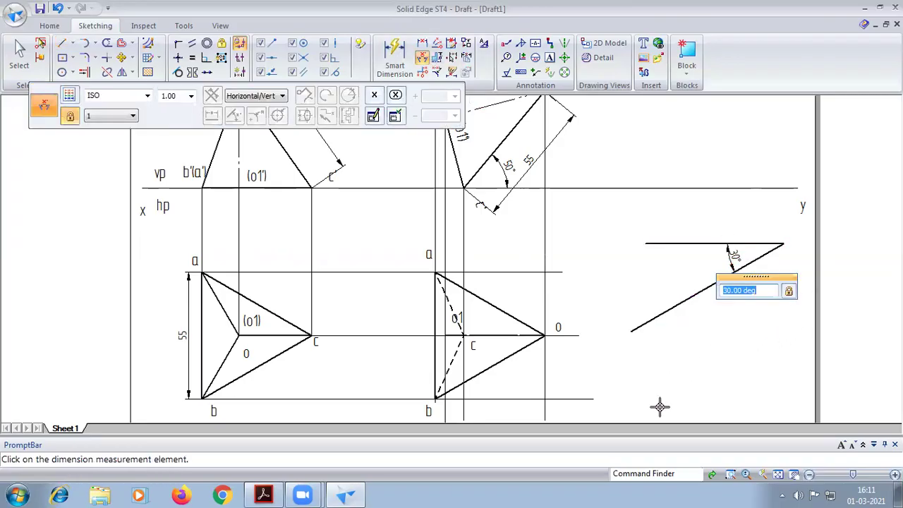
pyautogui.click(785, 476)
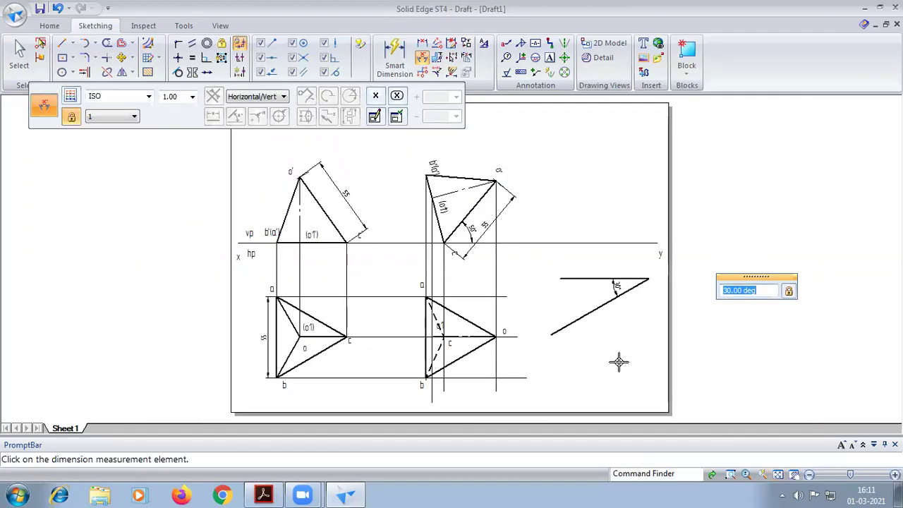
pyautogui.scroll(1, 618, 362)
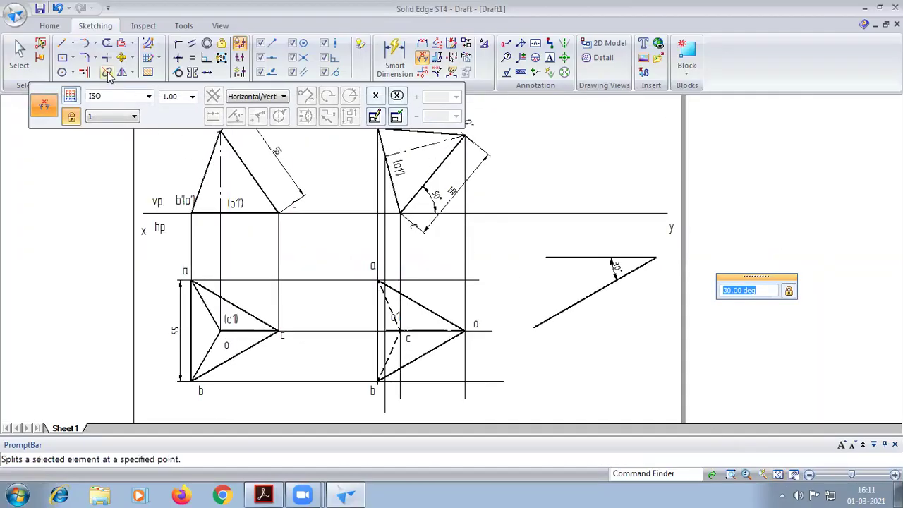
# Step: Draw a centre-point arc cutting across the 30° inclined line
pyautogui.click(94, 44)
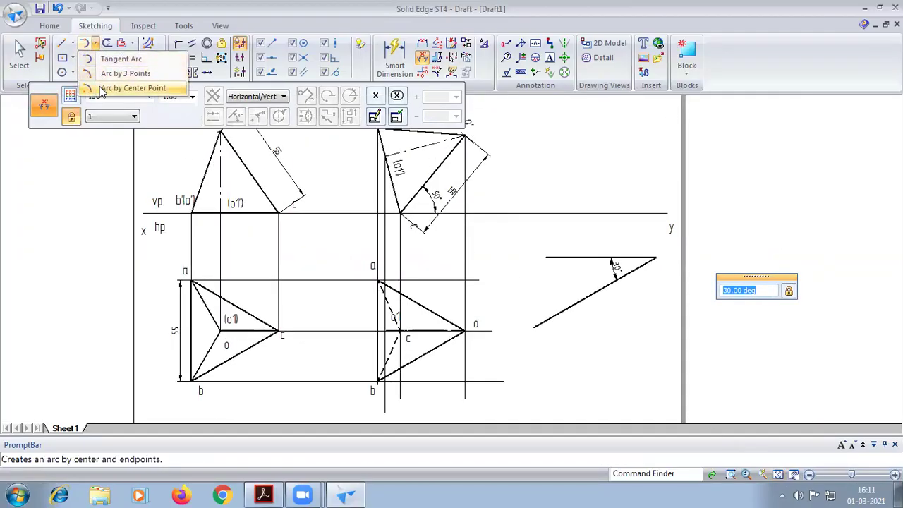
pyautogui.click(126, 87)
pyautogui.click(173, 96)
pyautogui.click(173, 96)
pyautogui.click(198, 95)
pyautogui.click(197, 95)
pyautogui.moveTo(646, 262); pyautogui.dragTo(544, 298)
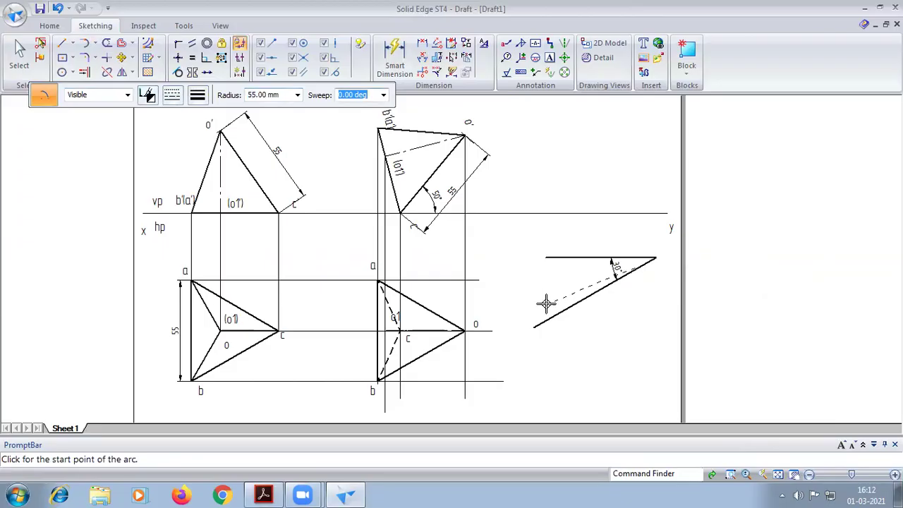
pyautogui.click(545, 304)
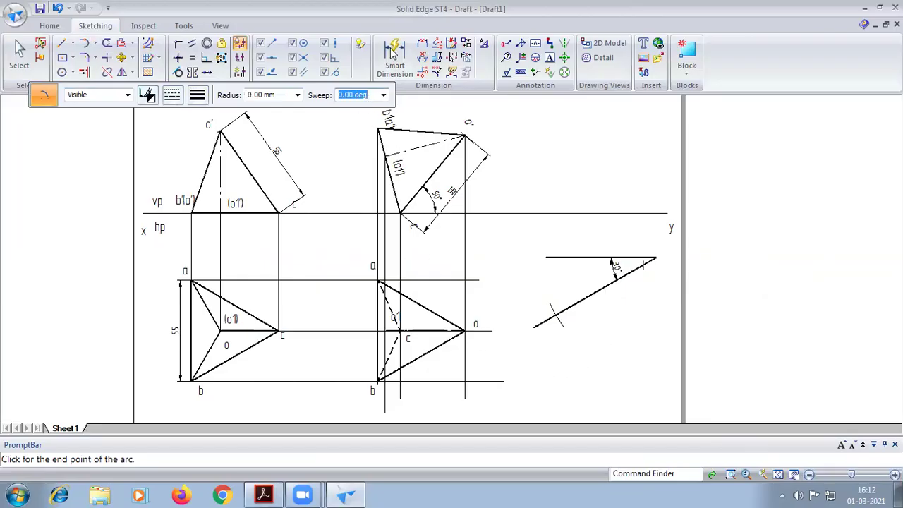
# Step: Dimension the 35,16 distance between o1 and o below the top view
pyautogui.press('d')
pyautogui.scroll(2, 412, 353)
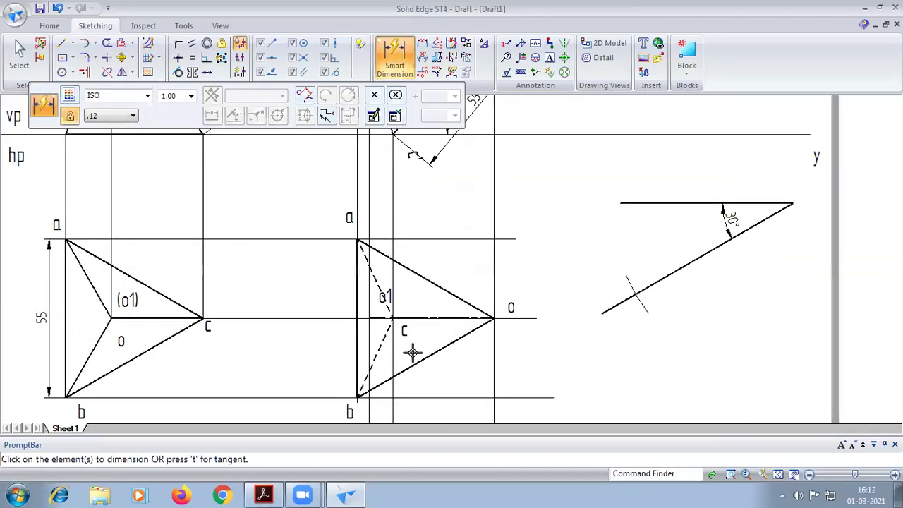
pyautogui.press('d')
pyautogui.click(390, 295)
pyautogui.click(491, 295)
pyautogui.click(472, 417)
# Step: Begin a dashed line starting where the arc crosses the 30° line
pyautogui.click(94, 43)
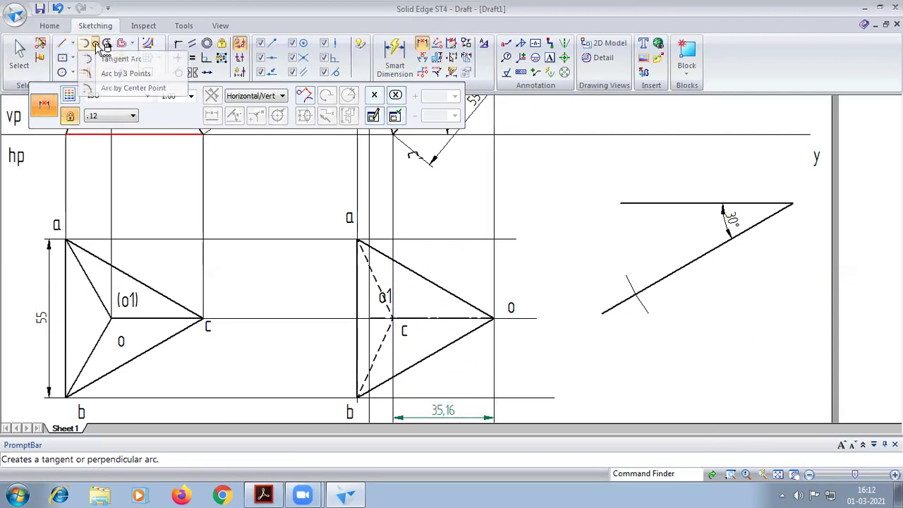
pyautogui.click(97, 88)
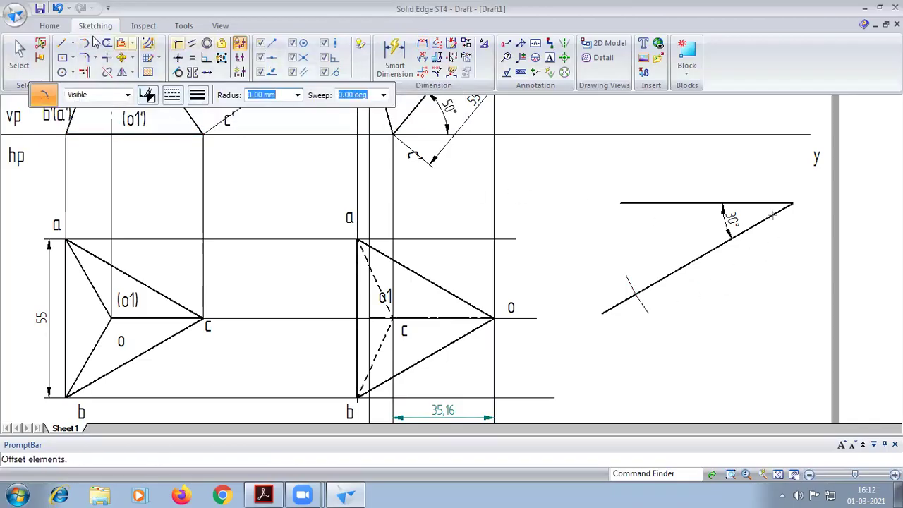
pyautogui.click(62, 43)
pyautogui.click(174, 97)
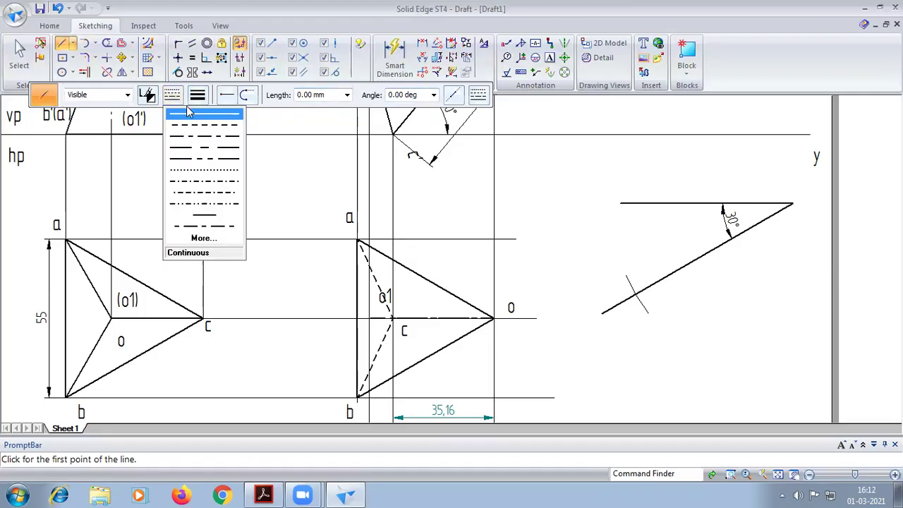
pyautogui.click(192, 133)
pyautogui.scroll(4, 671, 304)
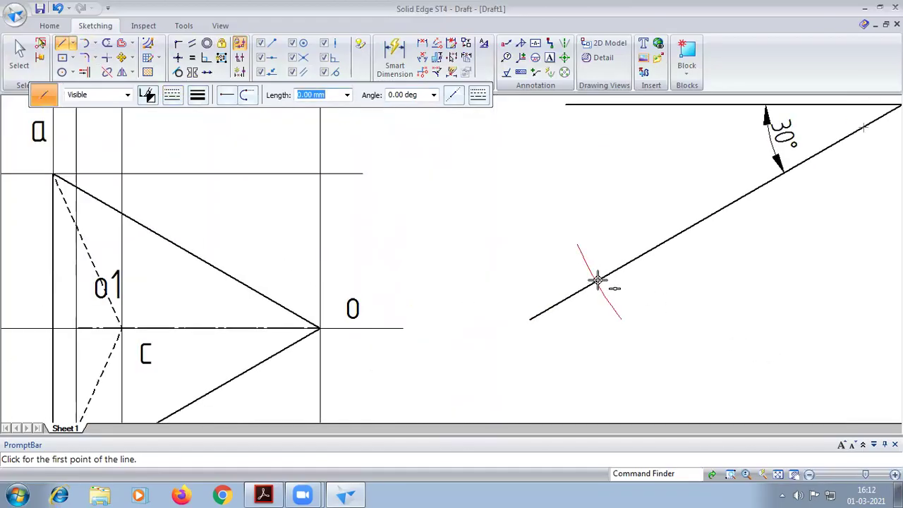
pyautogui.scroll(3, 596, 280)
pyautogui.click(593, 283)
# Step: Complete the dashed horizontal line and arc it with a 35.16 mm radius about the 30° line's upper end
pyautogui.click(776, 475)
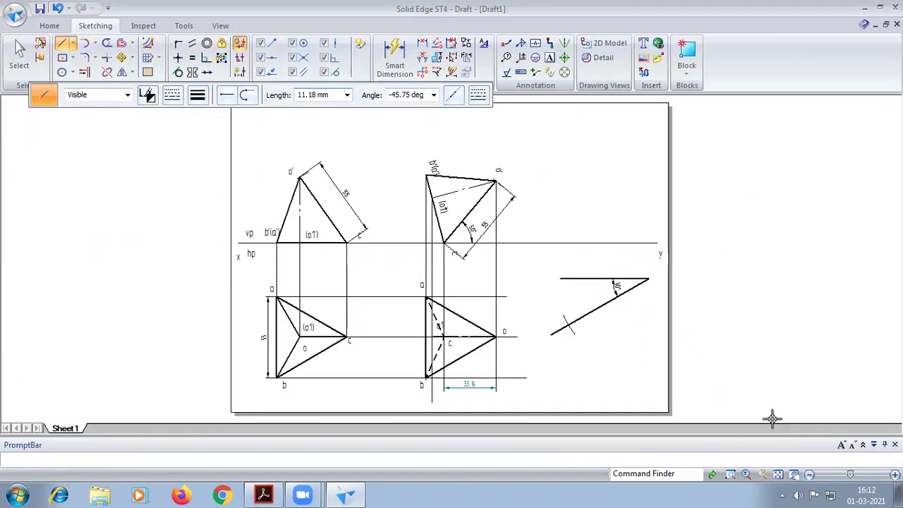
pyautogui.click(626, 323)
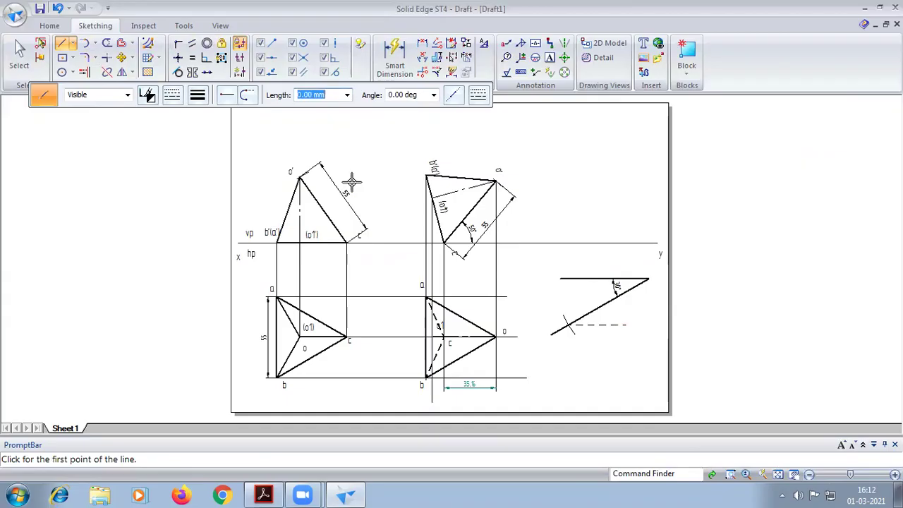
pyautogui.click(95, 44)
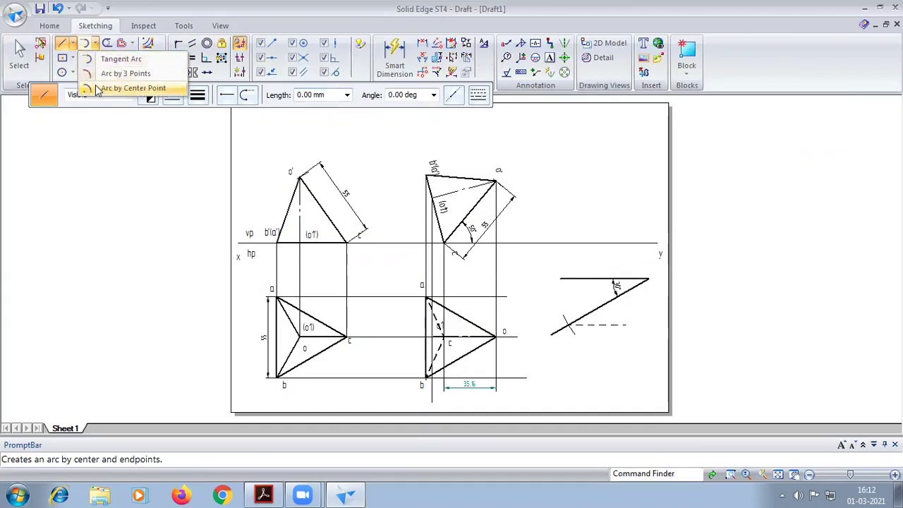
pyautogui.click(127, 88)
pyautogui.click(172, 95)
pyautogui.click(177, 118)
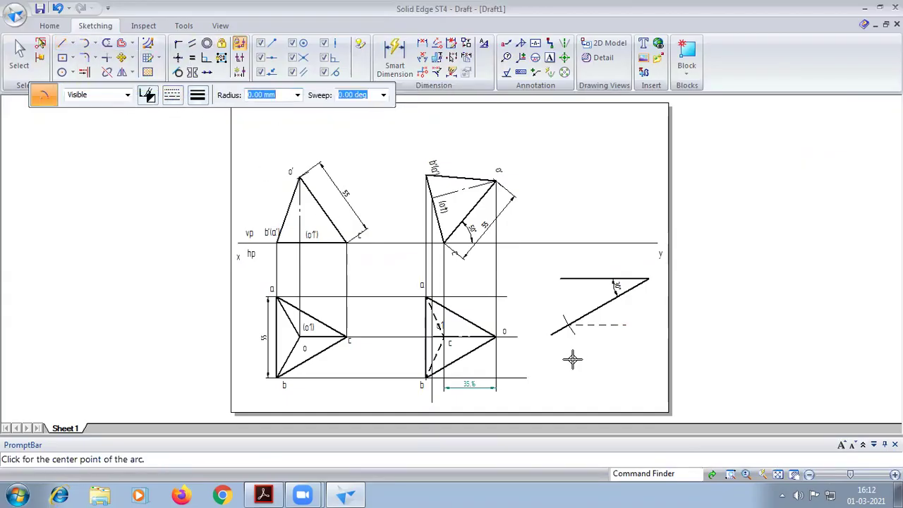
pyautogui.scroll(2, 572, 360)
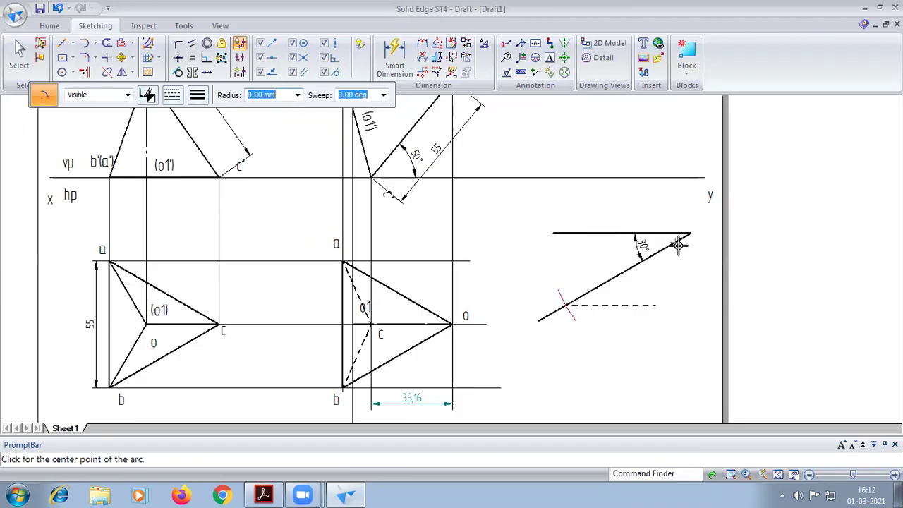
pyautogui.click(677, 243)
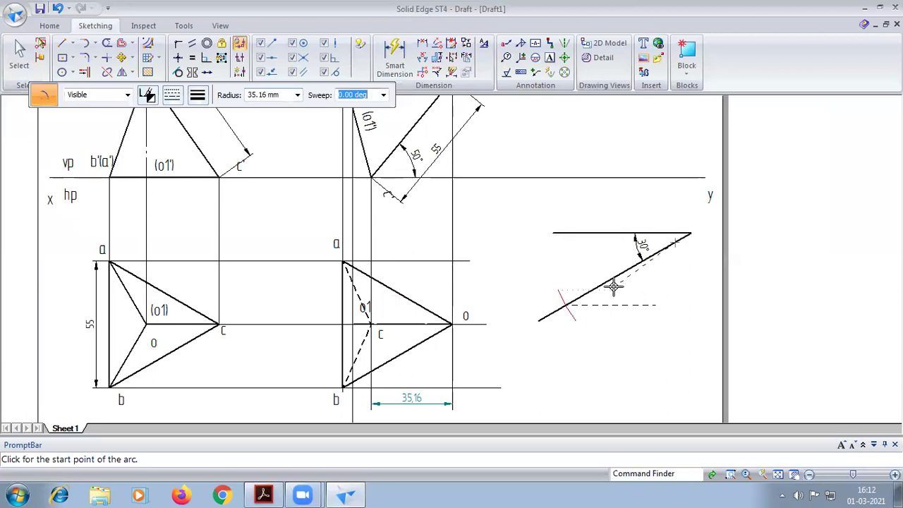
pyautogui.click(618, 301)
pyautogui.click(627, 314)
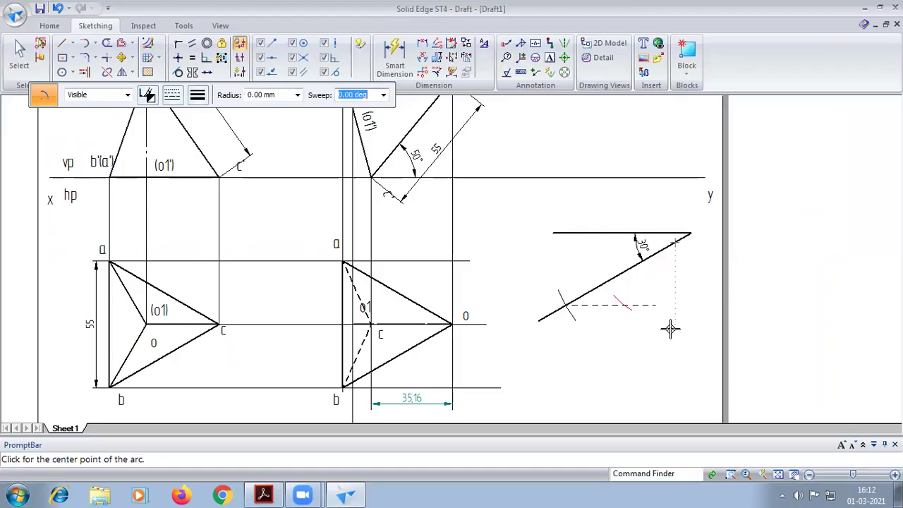
# Step: Start a dash-dotted line where the arc crosses the dashed line
pyautogui.click(62, 44)
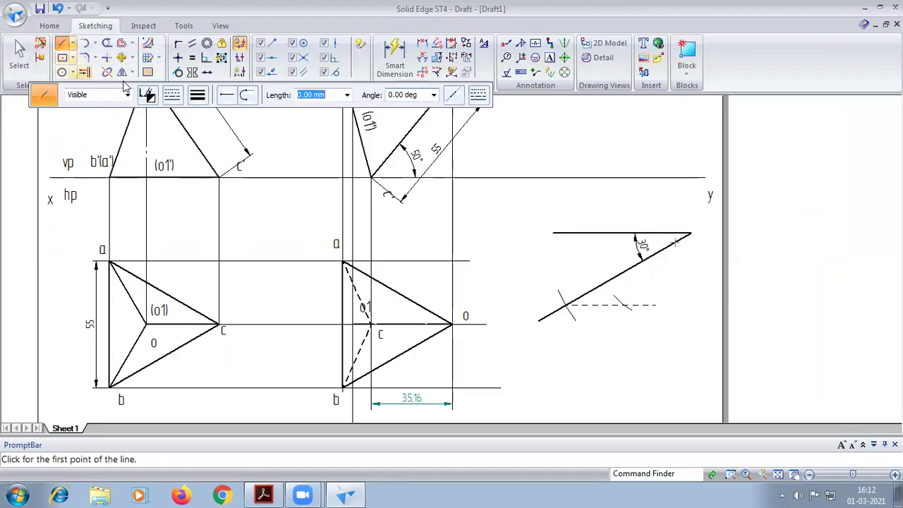
pyautogui.click(171, 96)
pyautogui.click(188, 137)
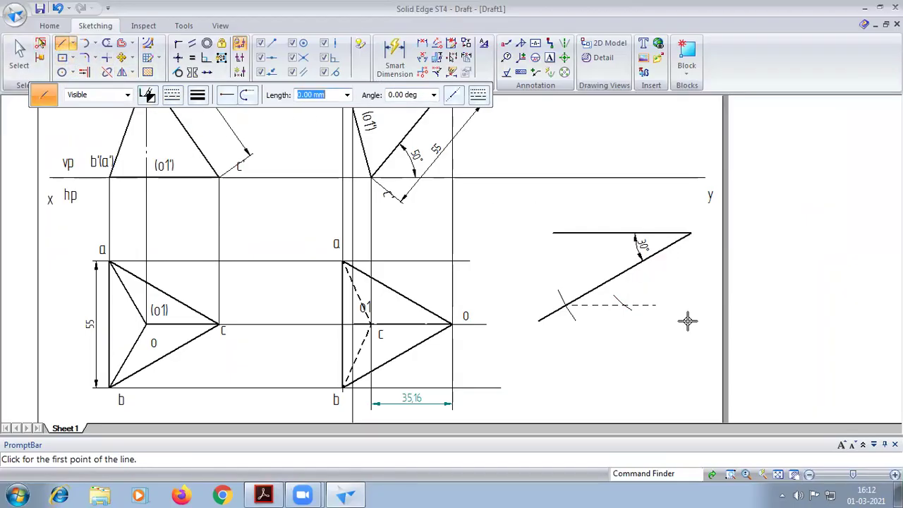
pyautogui.scroll(3, 687, 316)
pyautogui.scroll(2, 586, 290)
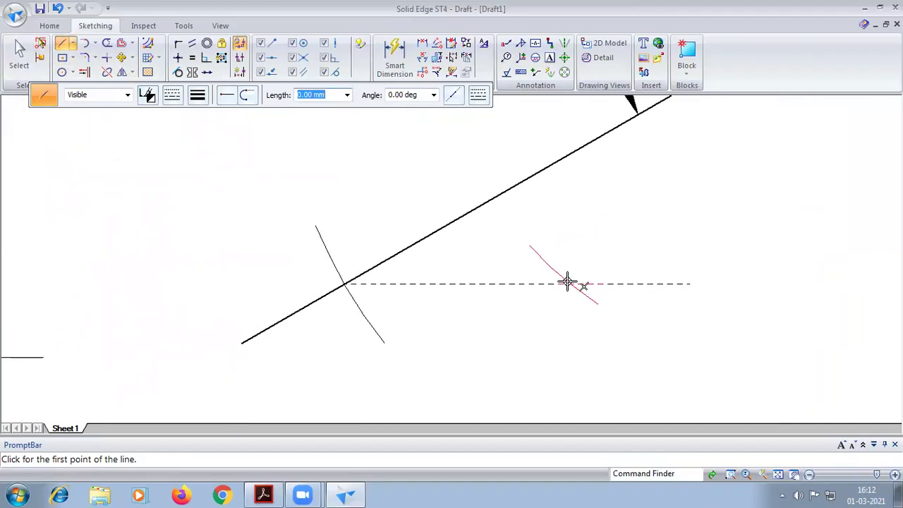
pyautogui.click(570, 284)
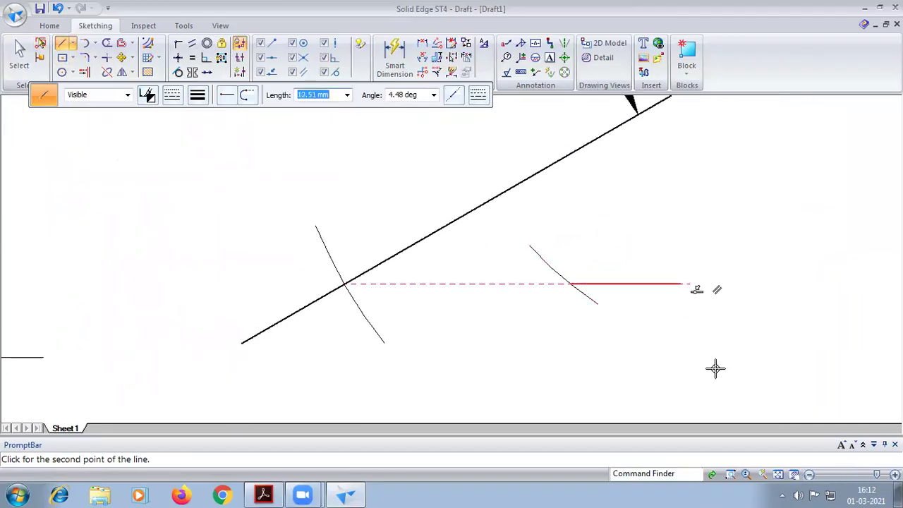
pyautogui.click(778, 474)
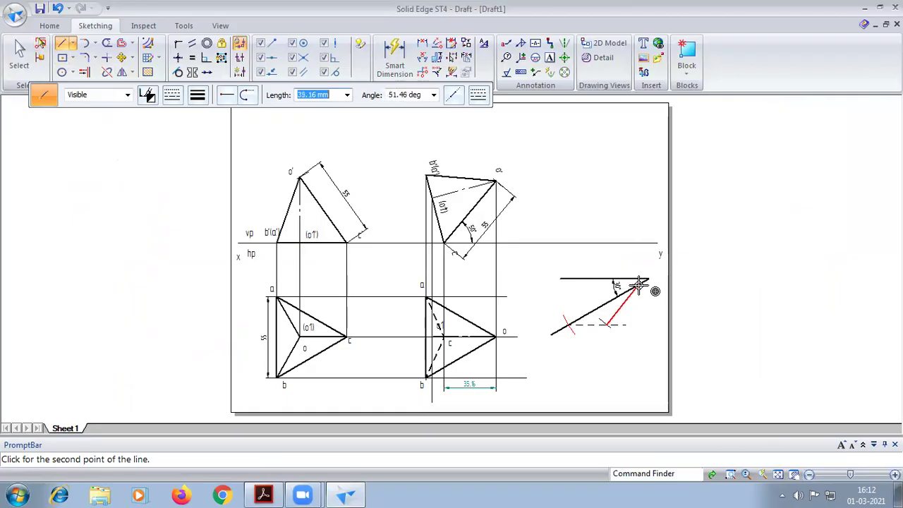
# Step: Finish the dash-dot line at the 30° line's upper end
pyautogui.click(639, 284)
pyautogui.scroll(3, 638, 284)
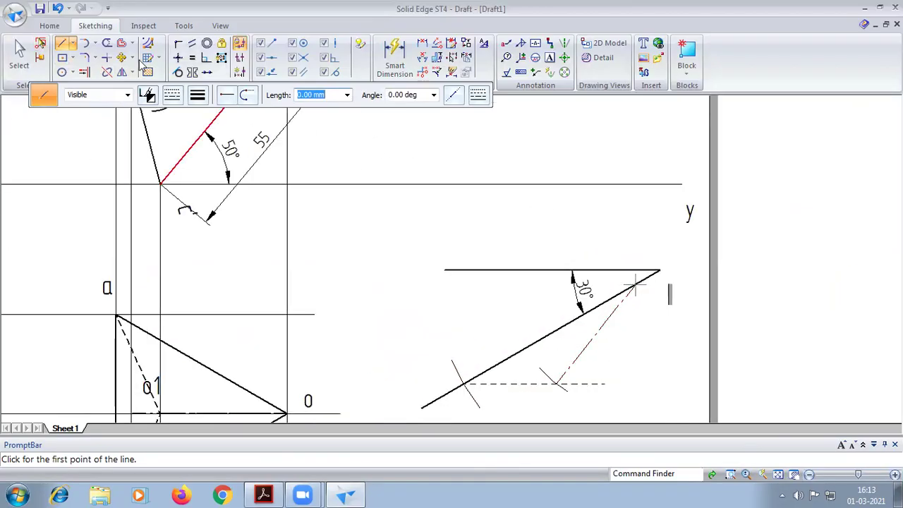
pyautogui.click(85, 72)
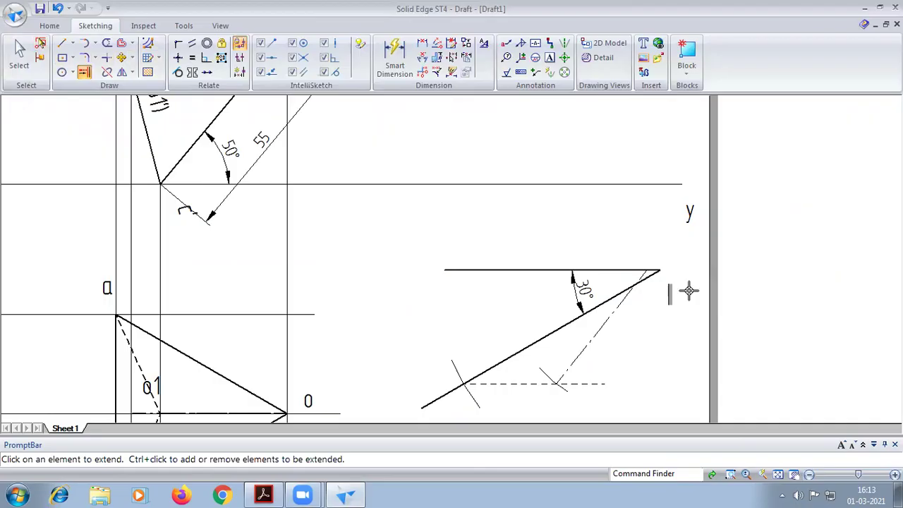
# Step: Dimension the 51° angle between the new line and the top horizontal line, checking the reference PDF
pyautogui.hotkey('ctrl', 'n')
pyautogui.click(570, 274)
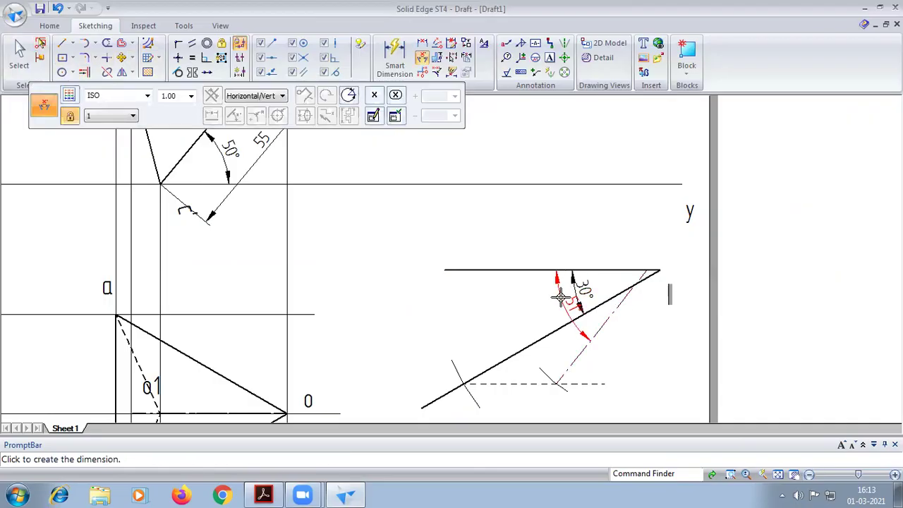
pyautogui.click(570, 299)
pyautogui.click(254, 494)
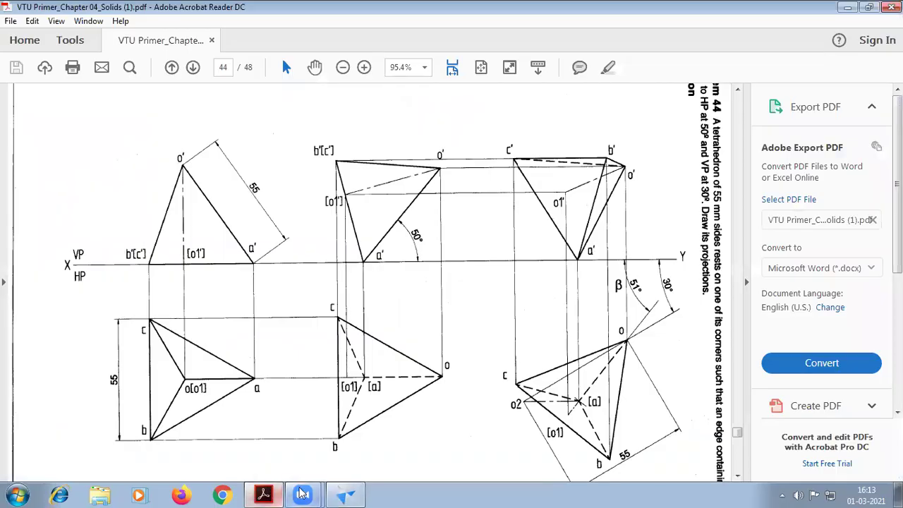
pyautogui.click(258, 494)
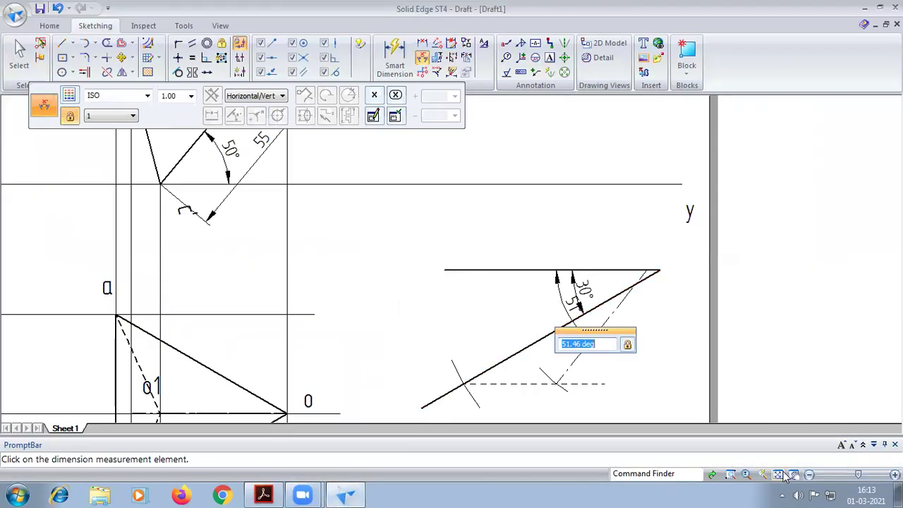
pyautogui.click(790, 474)
# Step: Select the middle top-view triangle and take a copy of it from vertex o
pyautogui.click(19, 53)
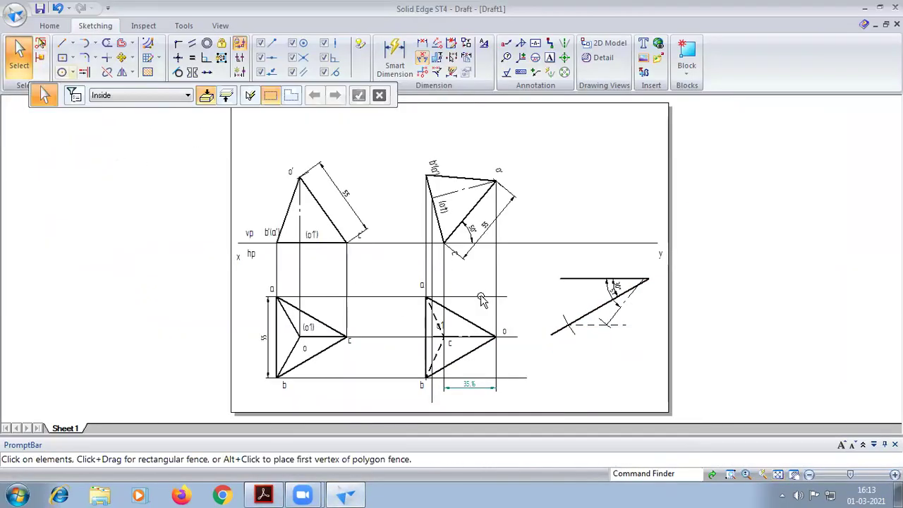
pyautogui.moveTo(375, 266); pyautogui.dragTo(522, 422)
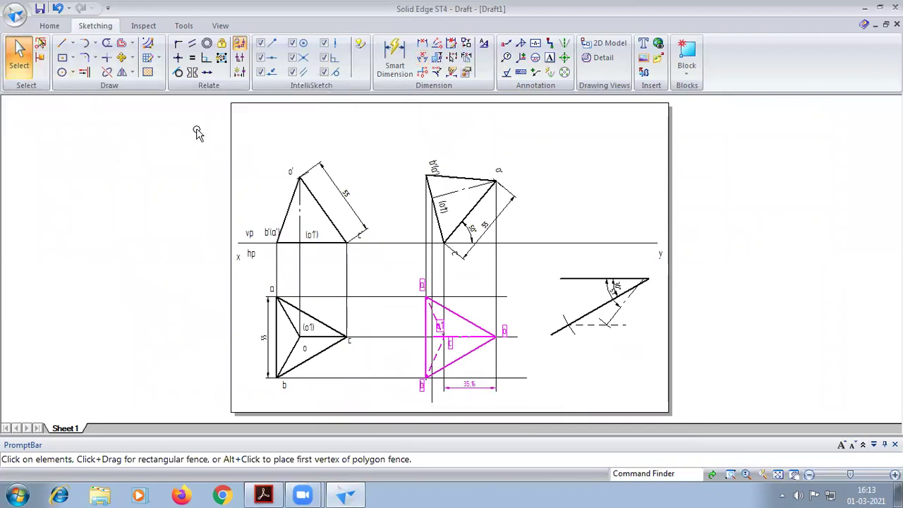
pyautogui.click(122, 58)
pyautogui.click(74, 95)
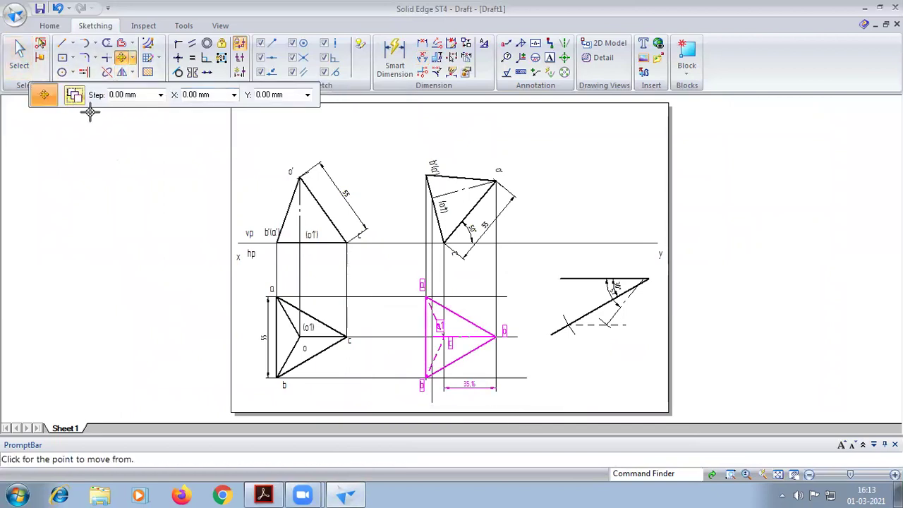
pyautogui.click(495, 336)
pyautogui.scroll(3, 598, 332)
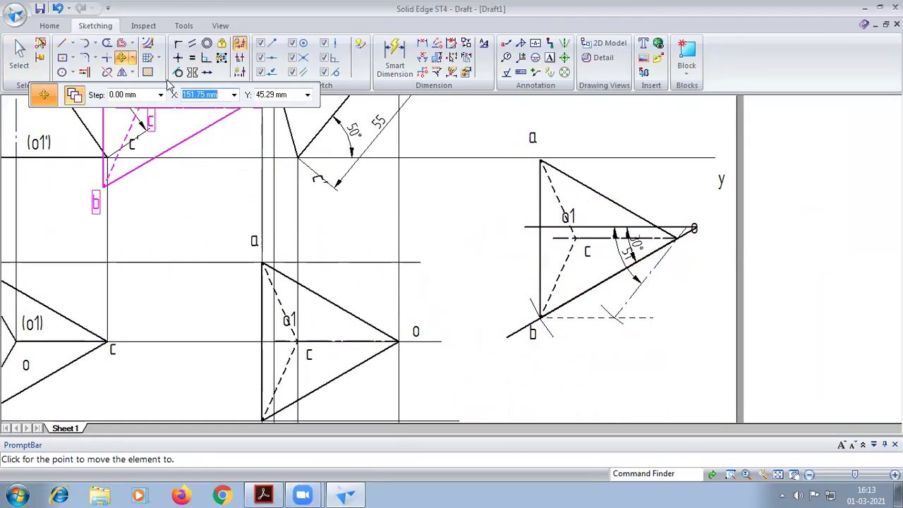
# Step: Rotate the copy about corner o by roughly 52° onto the projector intersection
pyautogui.click(132, 58)
pyautogui.click(145, 84)
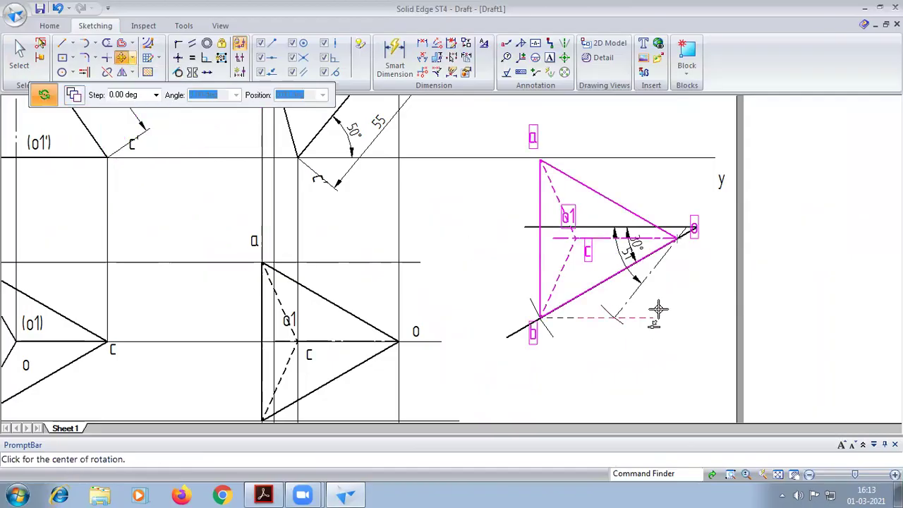
pyautogui.click(677, 237)
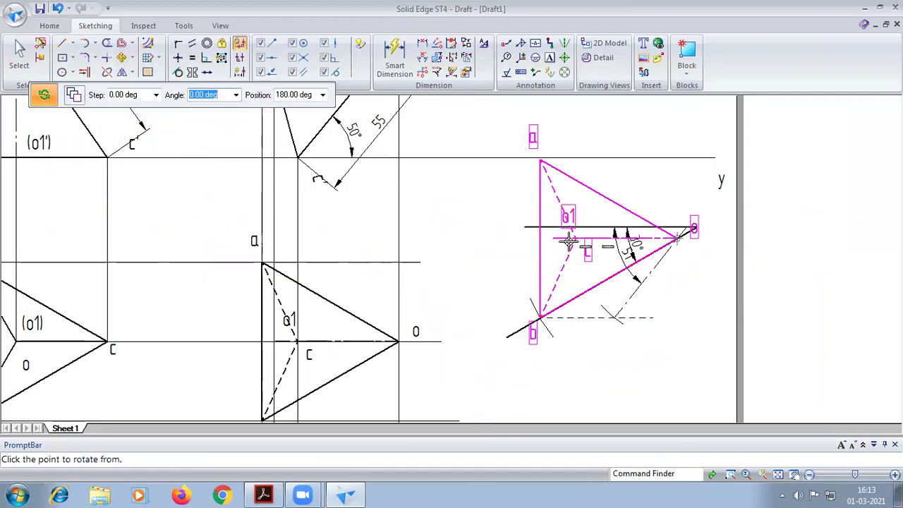
pyautogui.click(576, 239)
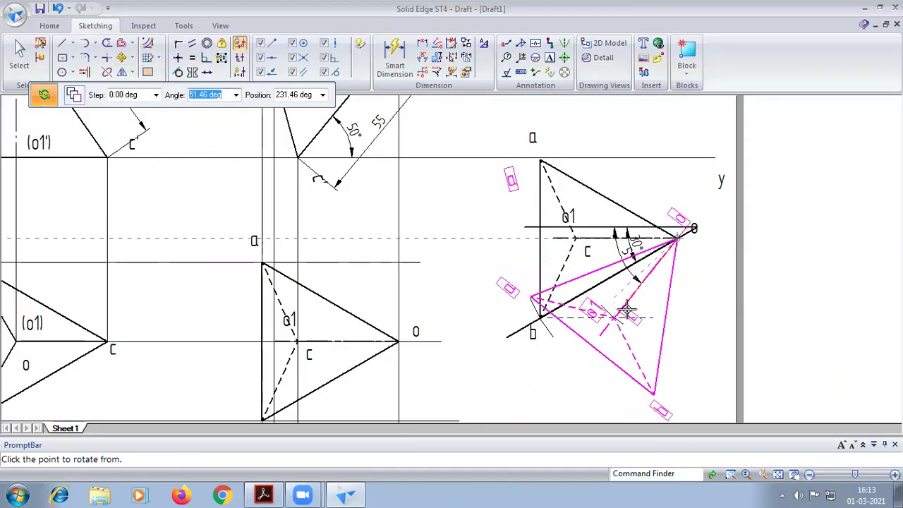
pyautogui.scroll(5, 621, 310)
pyautogui.scroll(5, 587, 341)
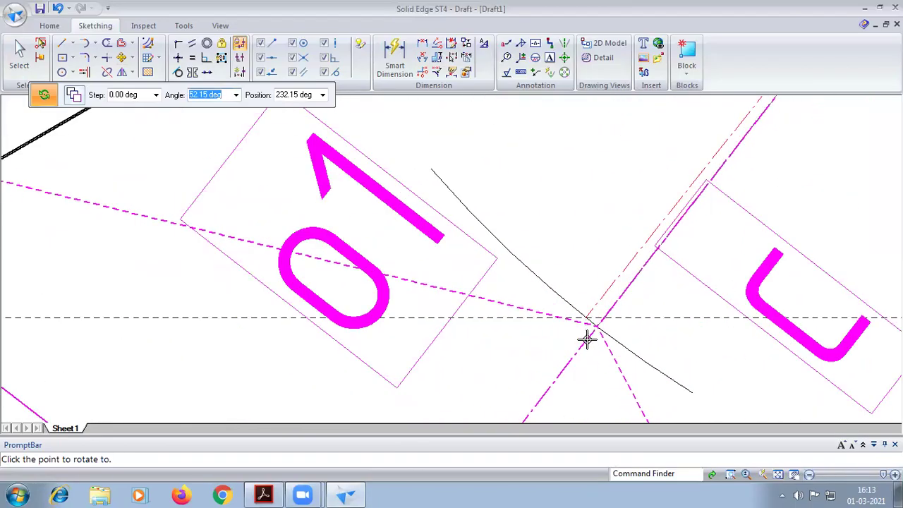
pyautogui.click(580, 319)
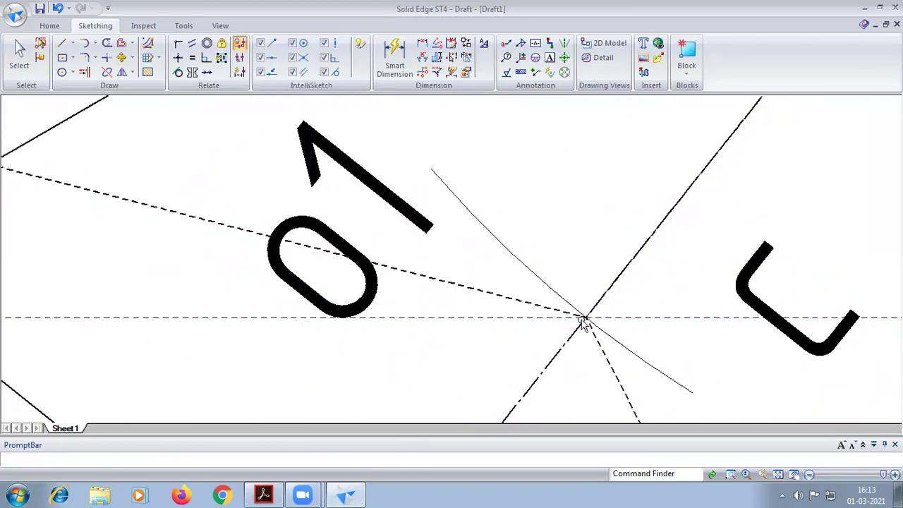
pyautogui.scroll(-10, 580, 319)
pyautogui.click(615, 400)
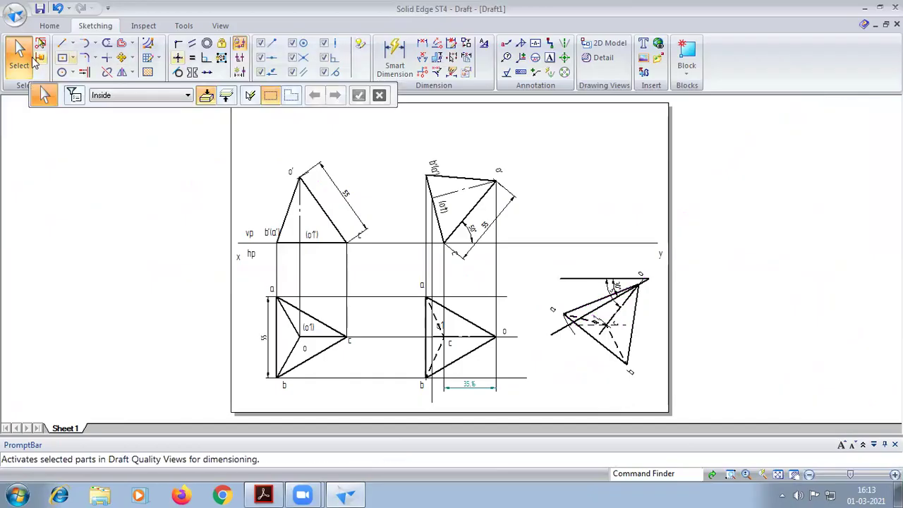
# Step: Draw a 0.13 mm-wide vertical projector up from corner a
pyautogui.click(61, 43)
pyautogui.click(192, 100)
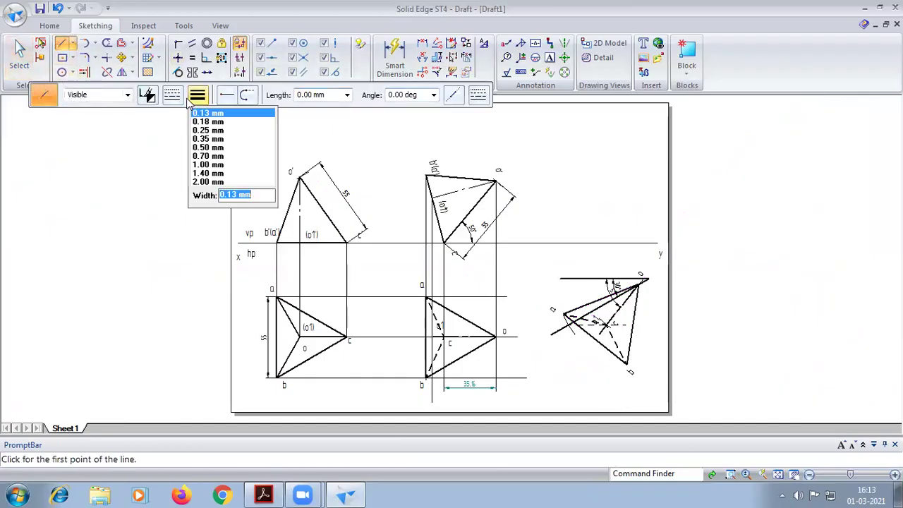
pyautogui.click(201, 114)
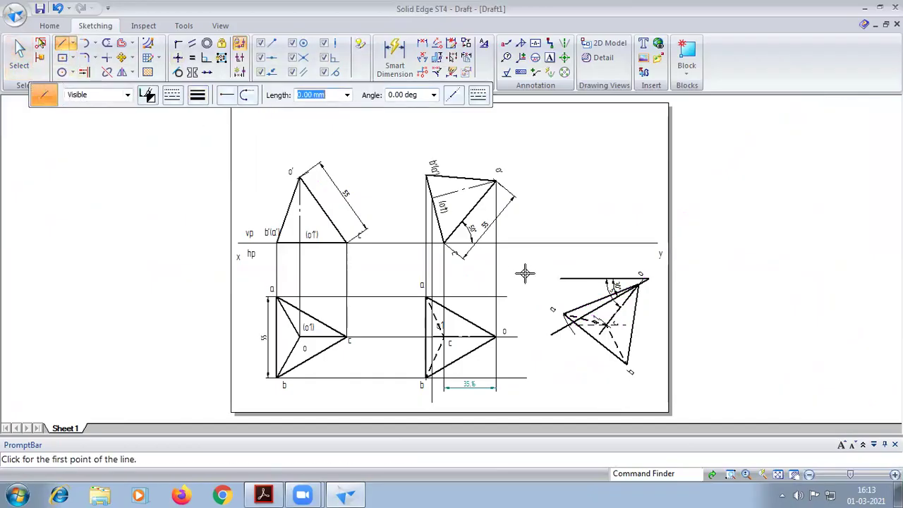
pyautogui.click(560, 311)
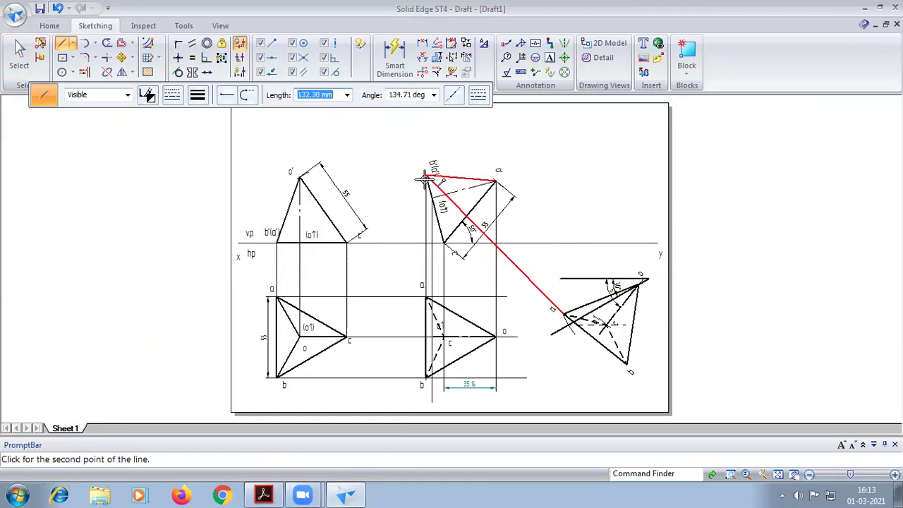
pyautogui.click(569, 180)
# Step: Check the new projector's line style and resume line drawing with the same style
pyautogui.click(19, 51)
pyautogui.click(562, 231)
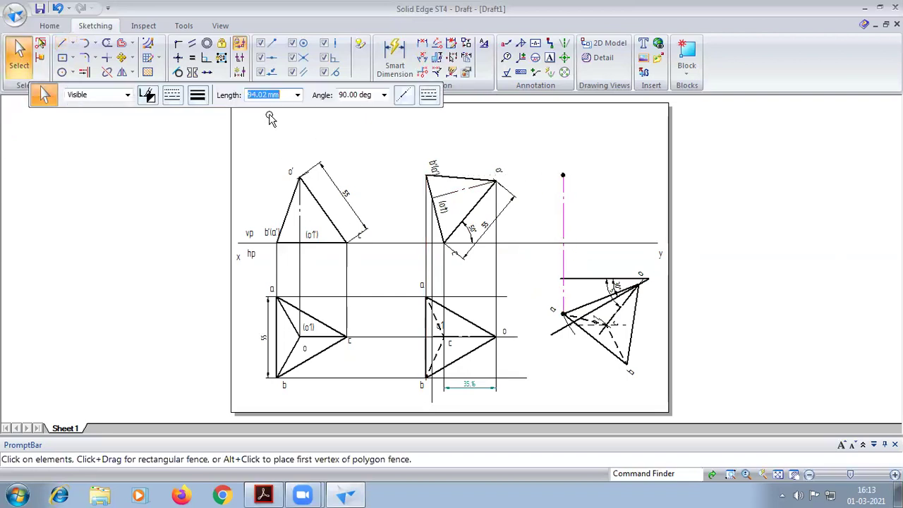
pyautogui.click(173, 95)
pyautogui.click(204, 116)
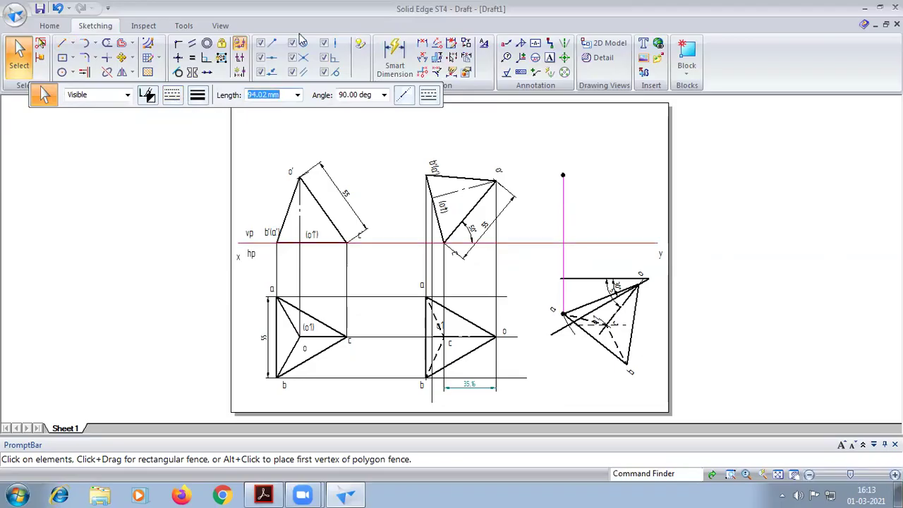
pyautogui.click(62, 44)
pyautogui.click(172, 96)
pyautogui.click(178, 122)
# Step: Draw vertical projectors up from corners b, o1, c and o
pyautogui.click(627, 365)
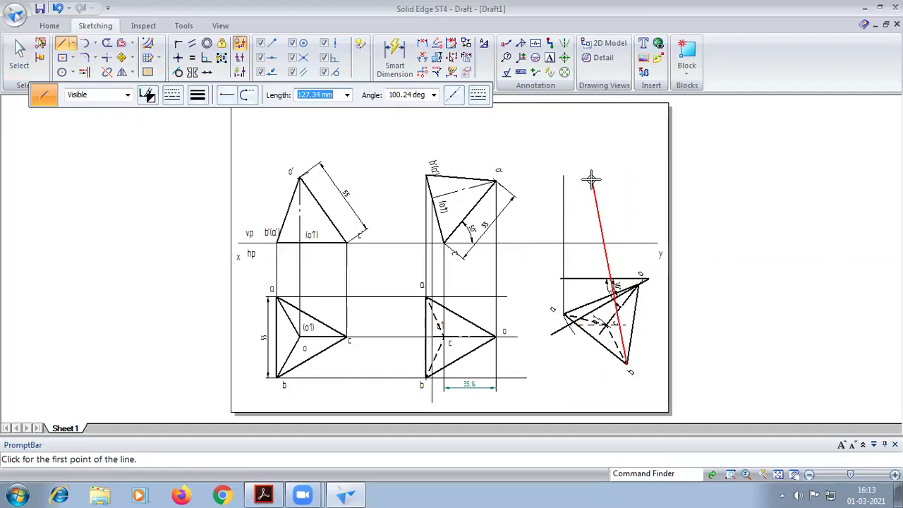
pyautogui.click(634, 176)
pyautogui.click(607, 329)
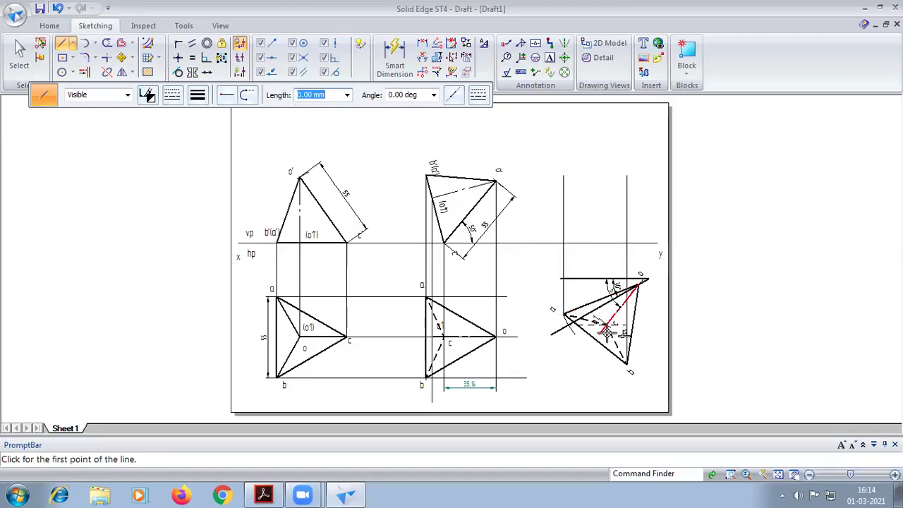
pyautogui.click(605, 324)
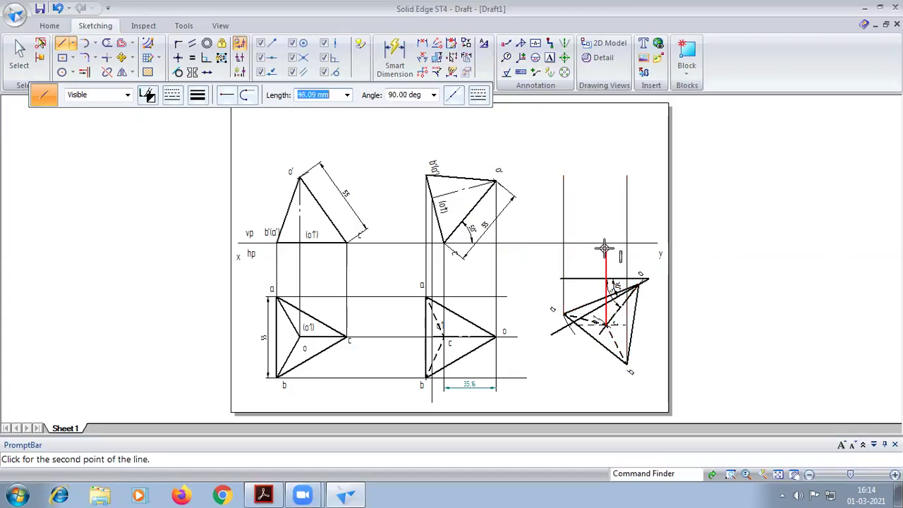
pyautogui.click(604, 244)
pyautogui.click(599, 329)
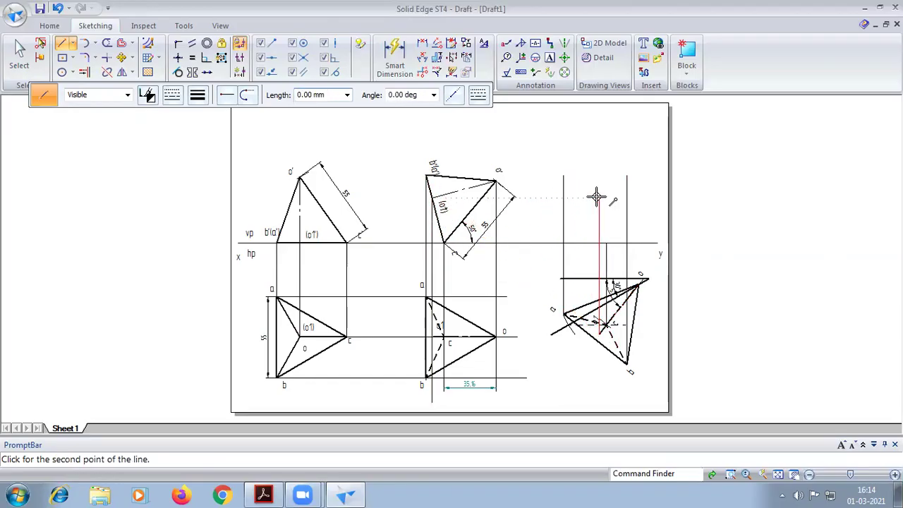
pyautogui.click(639, 282)
pyautogui.click(640, 282)
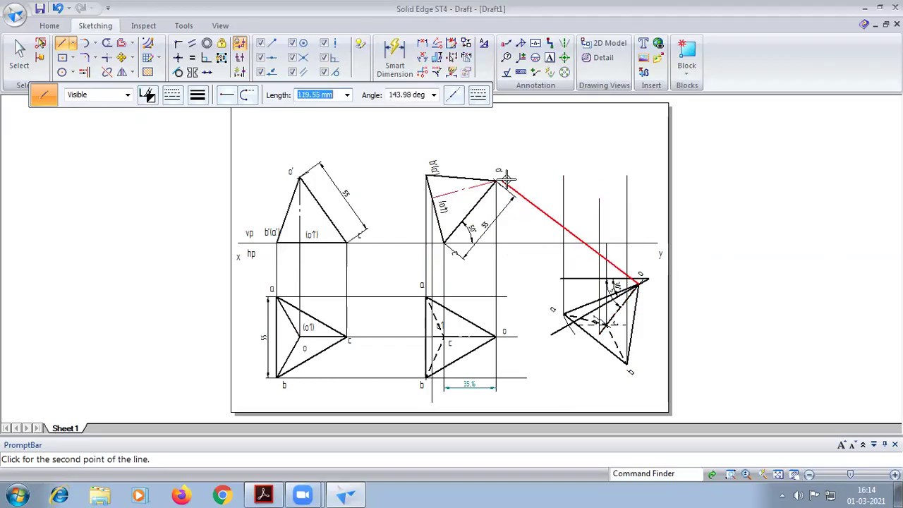
pyautogui.click(639, 182)
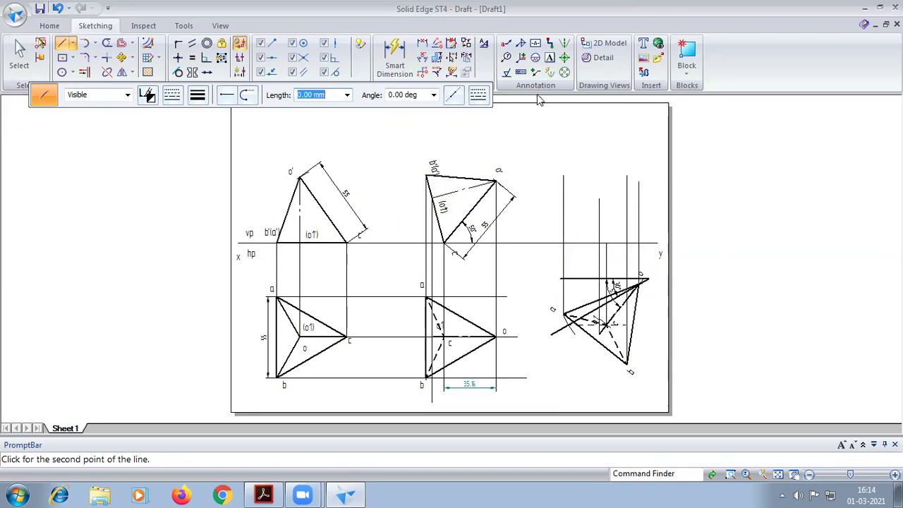
pyautogui.click(549, 57)
# Step: Place the labels a', o1', c', b' and o' at the tops of the new projectors
pyautogui.click(642, 176)
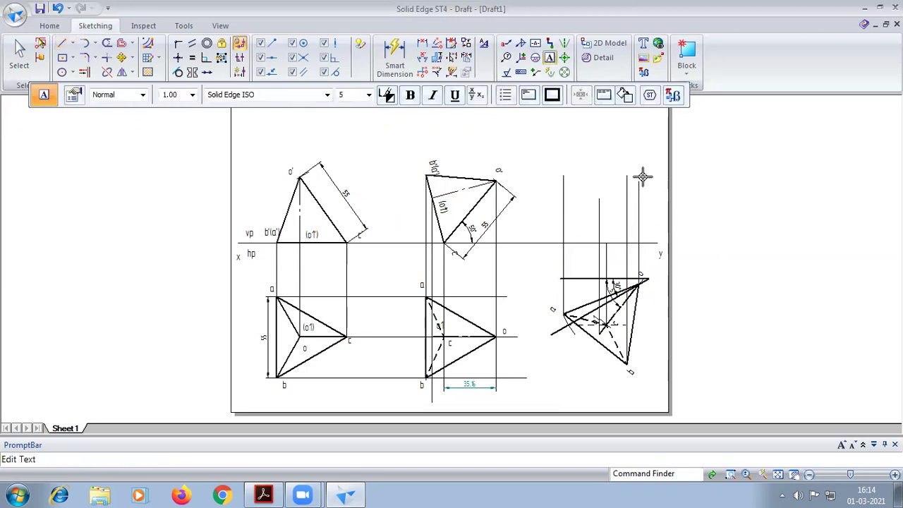
pyautogui.click(568, 172)
pyautogui.click(593, 207)
# Step: Reactivate the Line tool, keeping the current solid line style and width
pyautogui.click(62, 43)
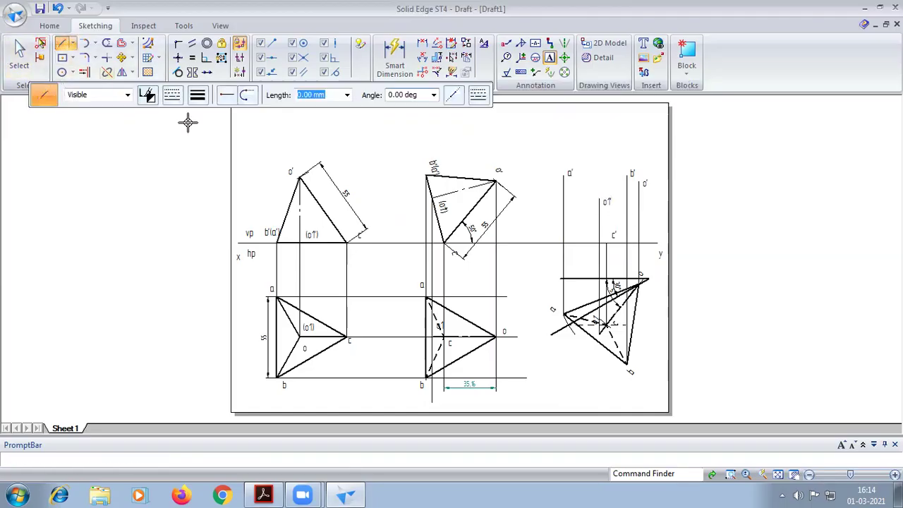
pyautogui.click(171, 94)
pyautogui.click(182, 118)
pyautogui.click(198, 94)
pyautogui.click(210, 151)
# Step: Draw the front-view edges a'–b', b'–c' and c'–a'
pyautogui.click(565, 174)
pyautogui.click(626, 174)
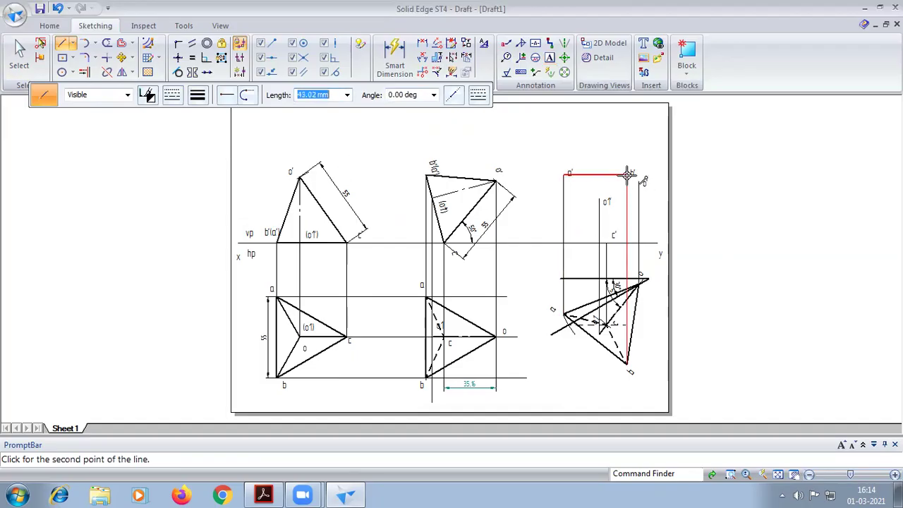
pyautogui.click(607, 243)
pyautogui.click(565, 173)
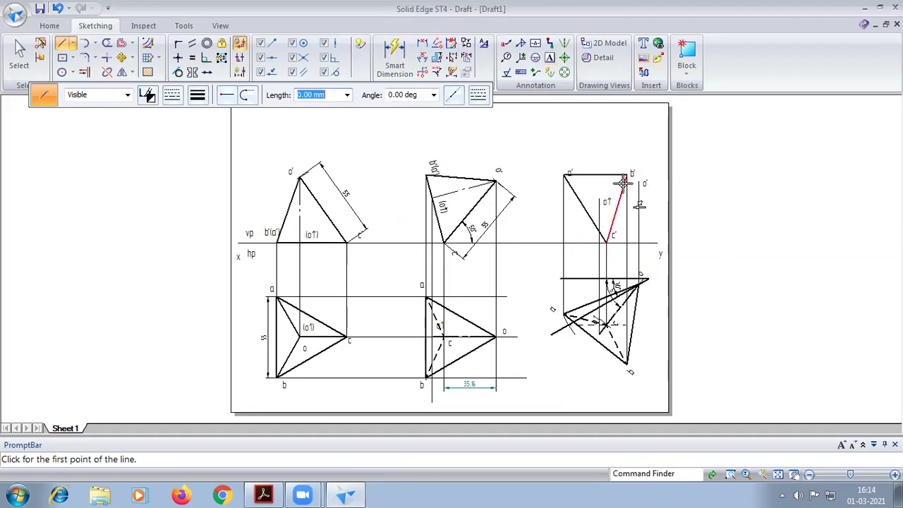
pyautogui.click(627, 173)
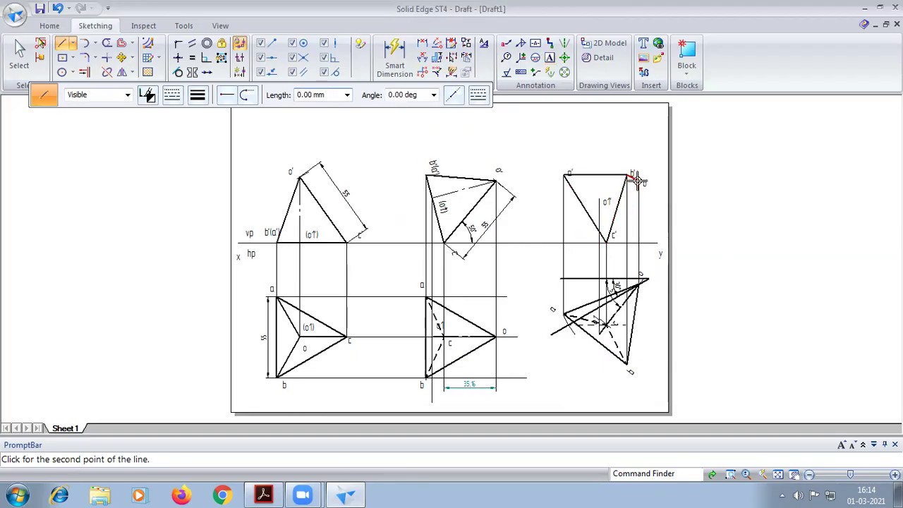
pyautogui.click(604, 240)
pyautogui.click(603, 240)
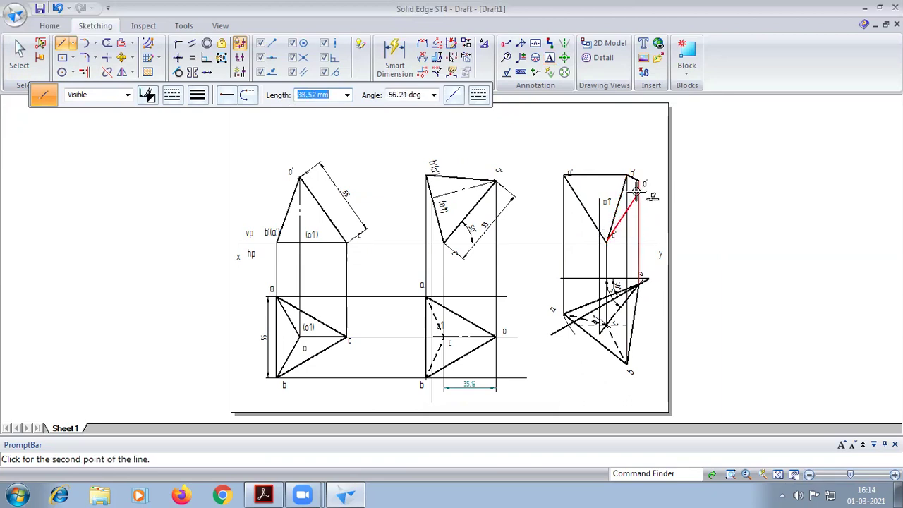
# Step: Switch to a dashed line style and draw the hidden edge from a', then one from near o1'
pyautogui.click(198, 95)
pyautogui.click(172, 95)
pyautogui.click(180, 128)
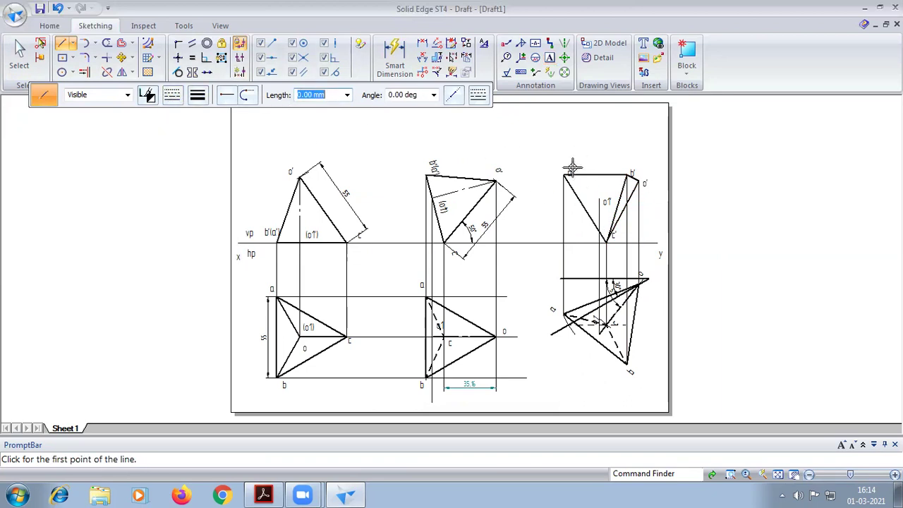
pyautogui.click(565, 175)
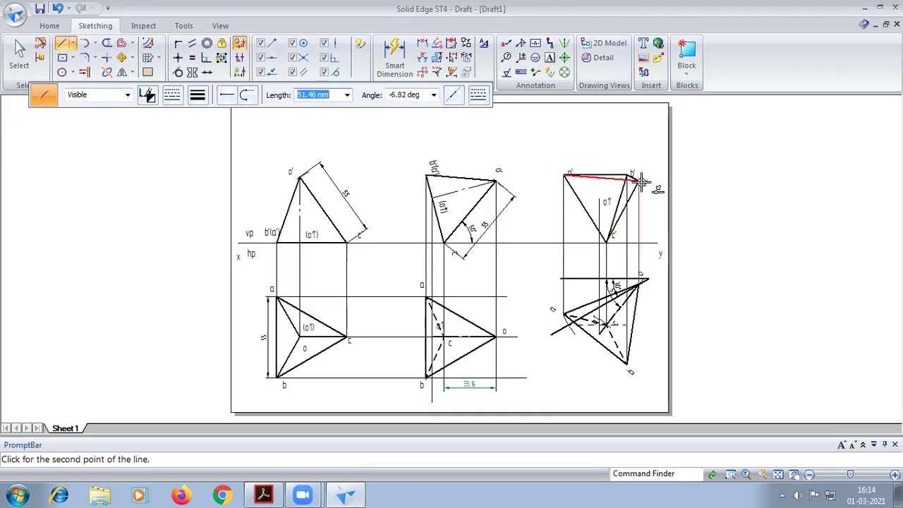
pyautogui.click(639, 179)
pyautogui.click(172, 95)
pyautogui.click(183, 142)
pyautogui.click(600, 201)
pyautogui.click(639, 182)
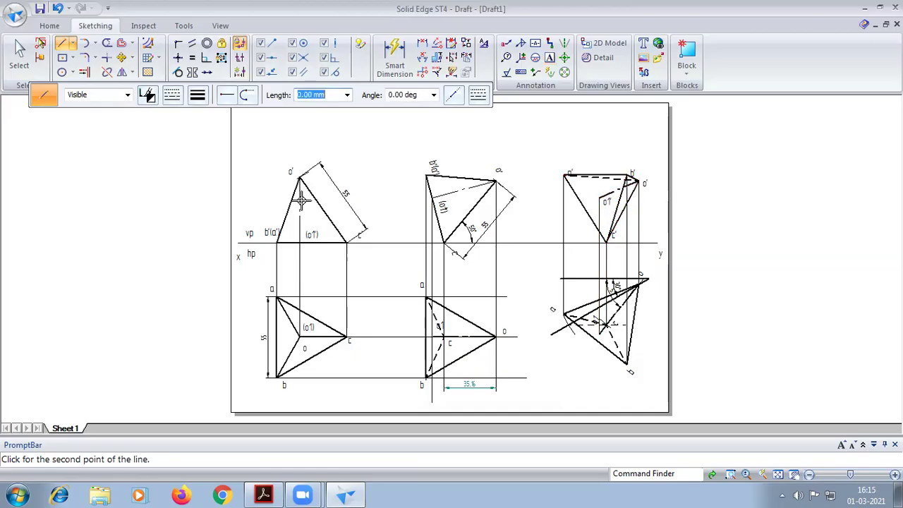
# Step: Trim the excess projector stubs around the second top view, undoing one accidental trim
pyautogui.click(107, 43)
pyautogui.click(496, 279)
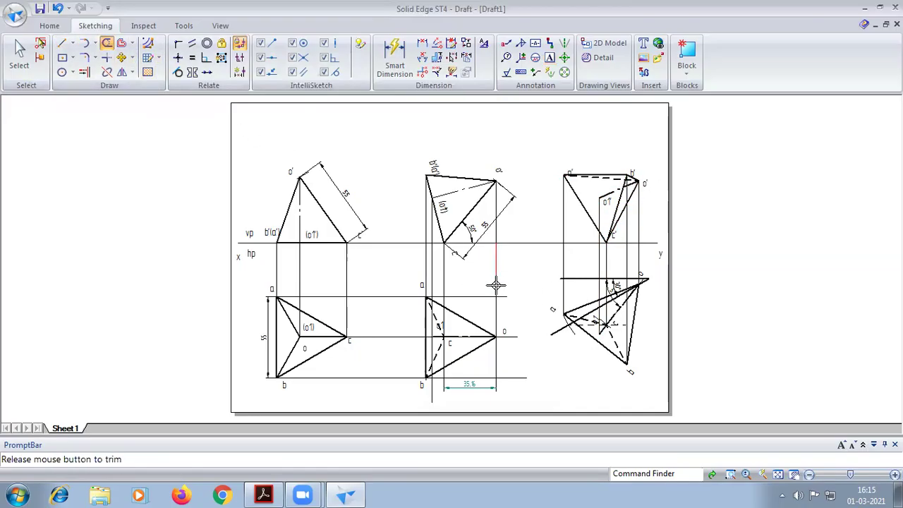
pyautogui.press('Escape')
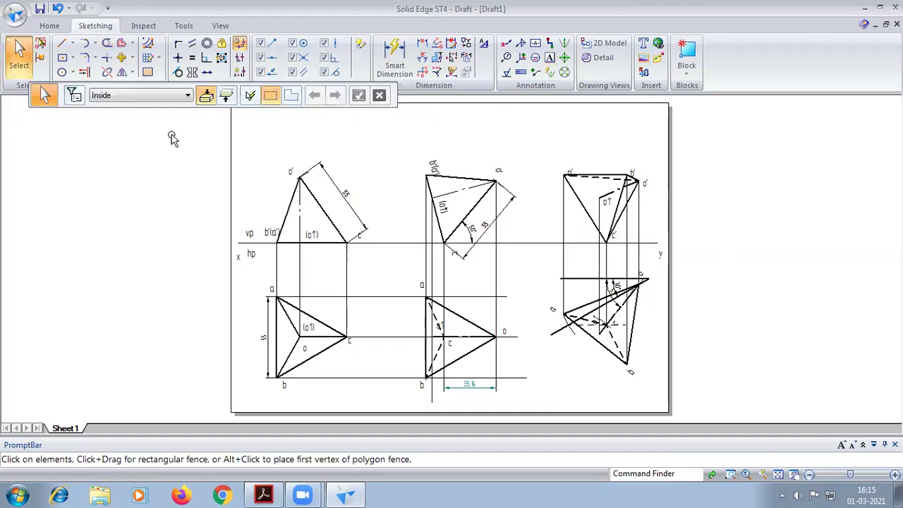
pyautogui.hotkey('ctrl', 'z')
pyautogui.click(107, 44)
pyautogui.moveTo(502, 284)
pyautogui.mouseDown()
pyautogui.moveTo(520, 317)
pyautogui.moveTo(508, 339)
pyautogui.moveTo(511, 397)
pyautogui.mouseUp()
pyautogui.moveTo(420, 402)
pyautogui.mouseDown()
pyautogui.moveTo(459, 383)
pyautogui.moveTo(479, 389)
pyautogui.mouseUp()
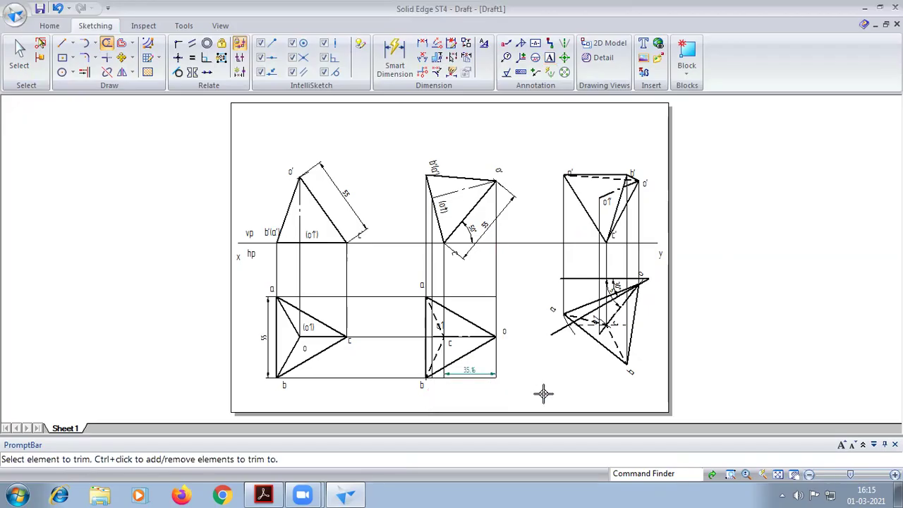